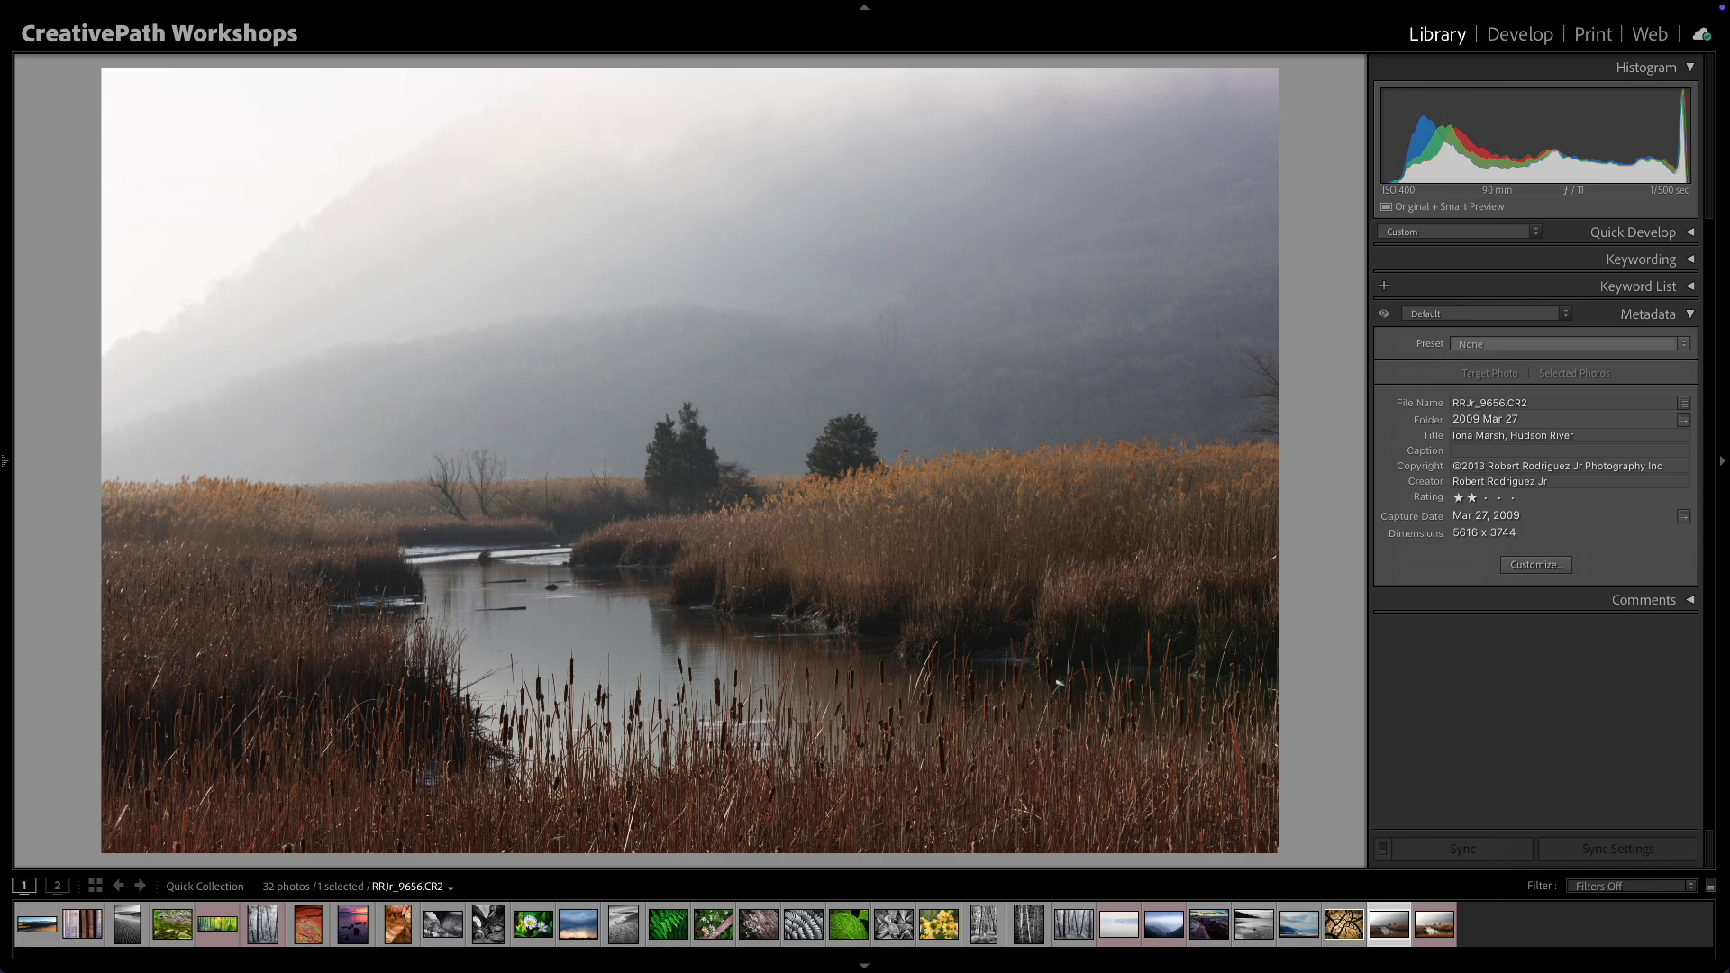
Step: Open the marsh photo in the Develop module with the side panels shown and the Basic adjustments expanded
click(1497, 38)
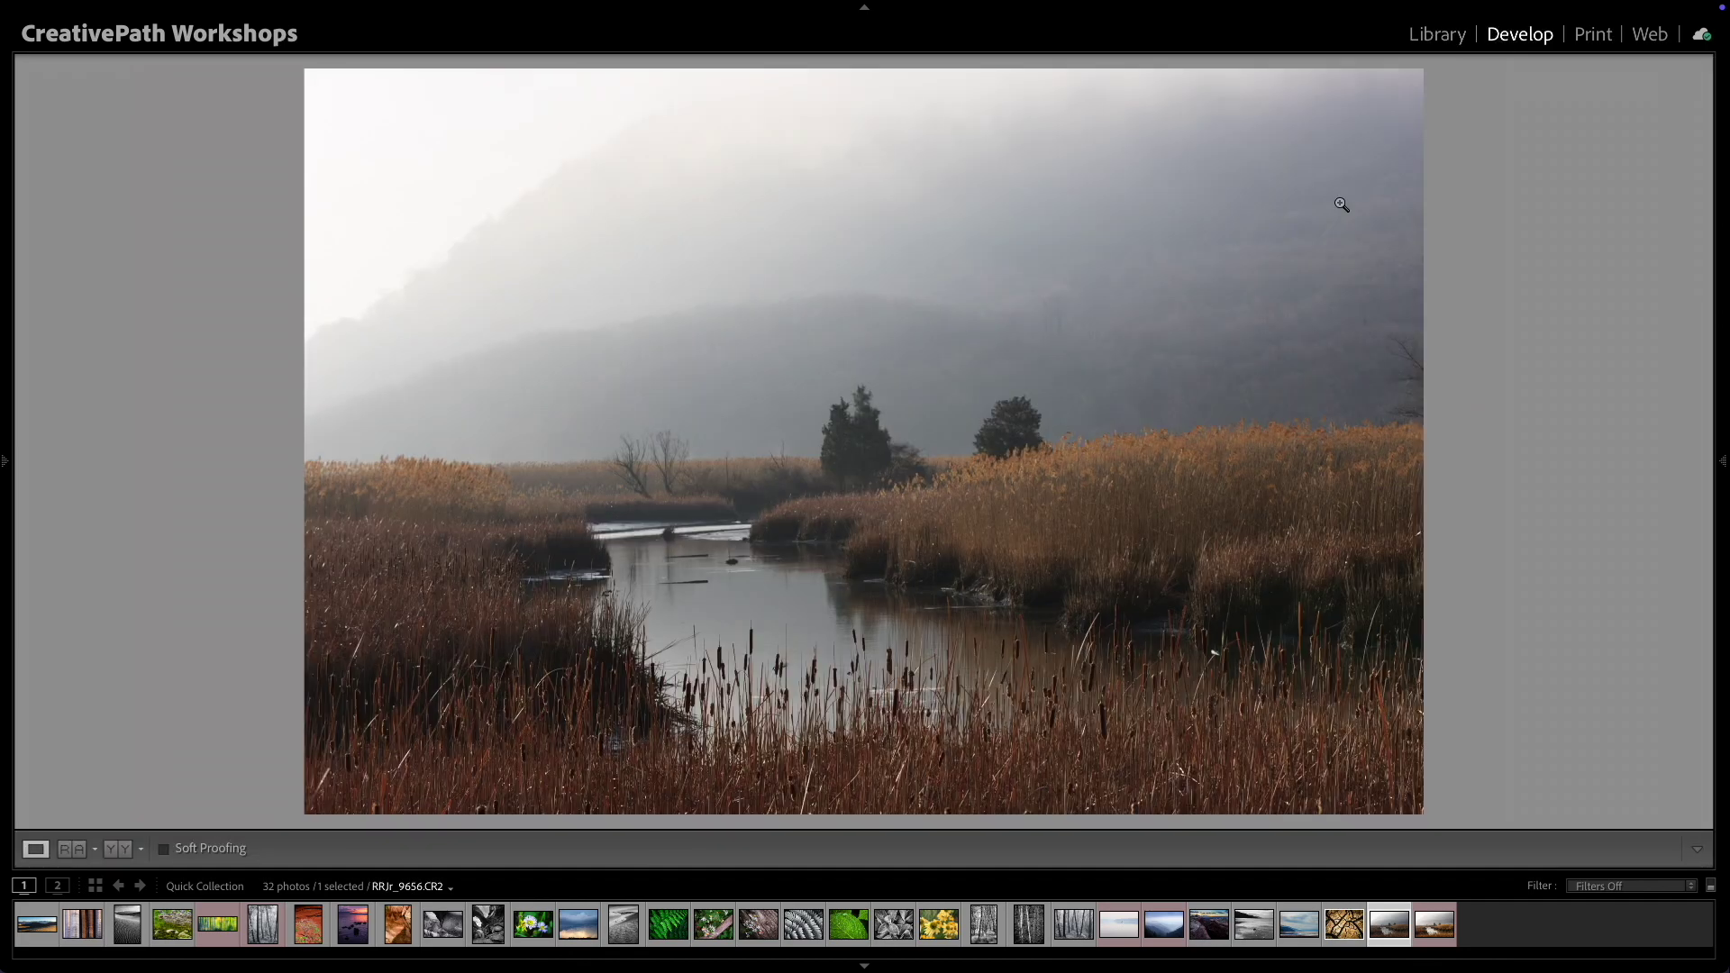
key(shift+Tab)
key(shift+Tab)
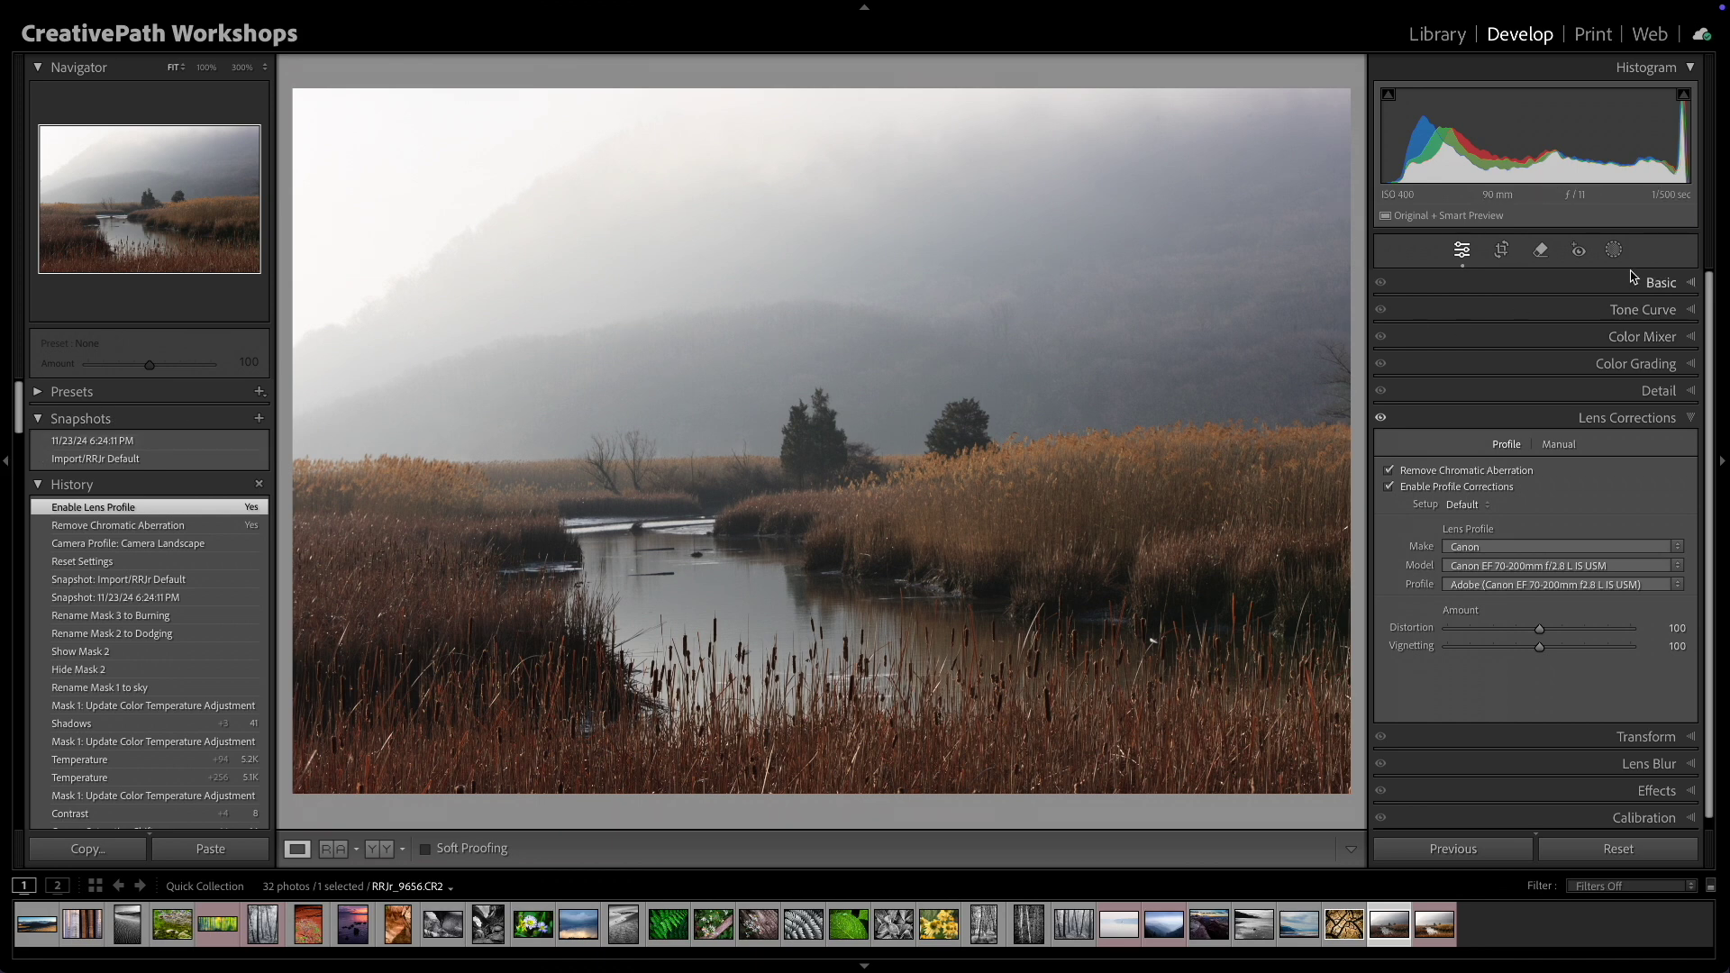
click(1690, 285)
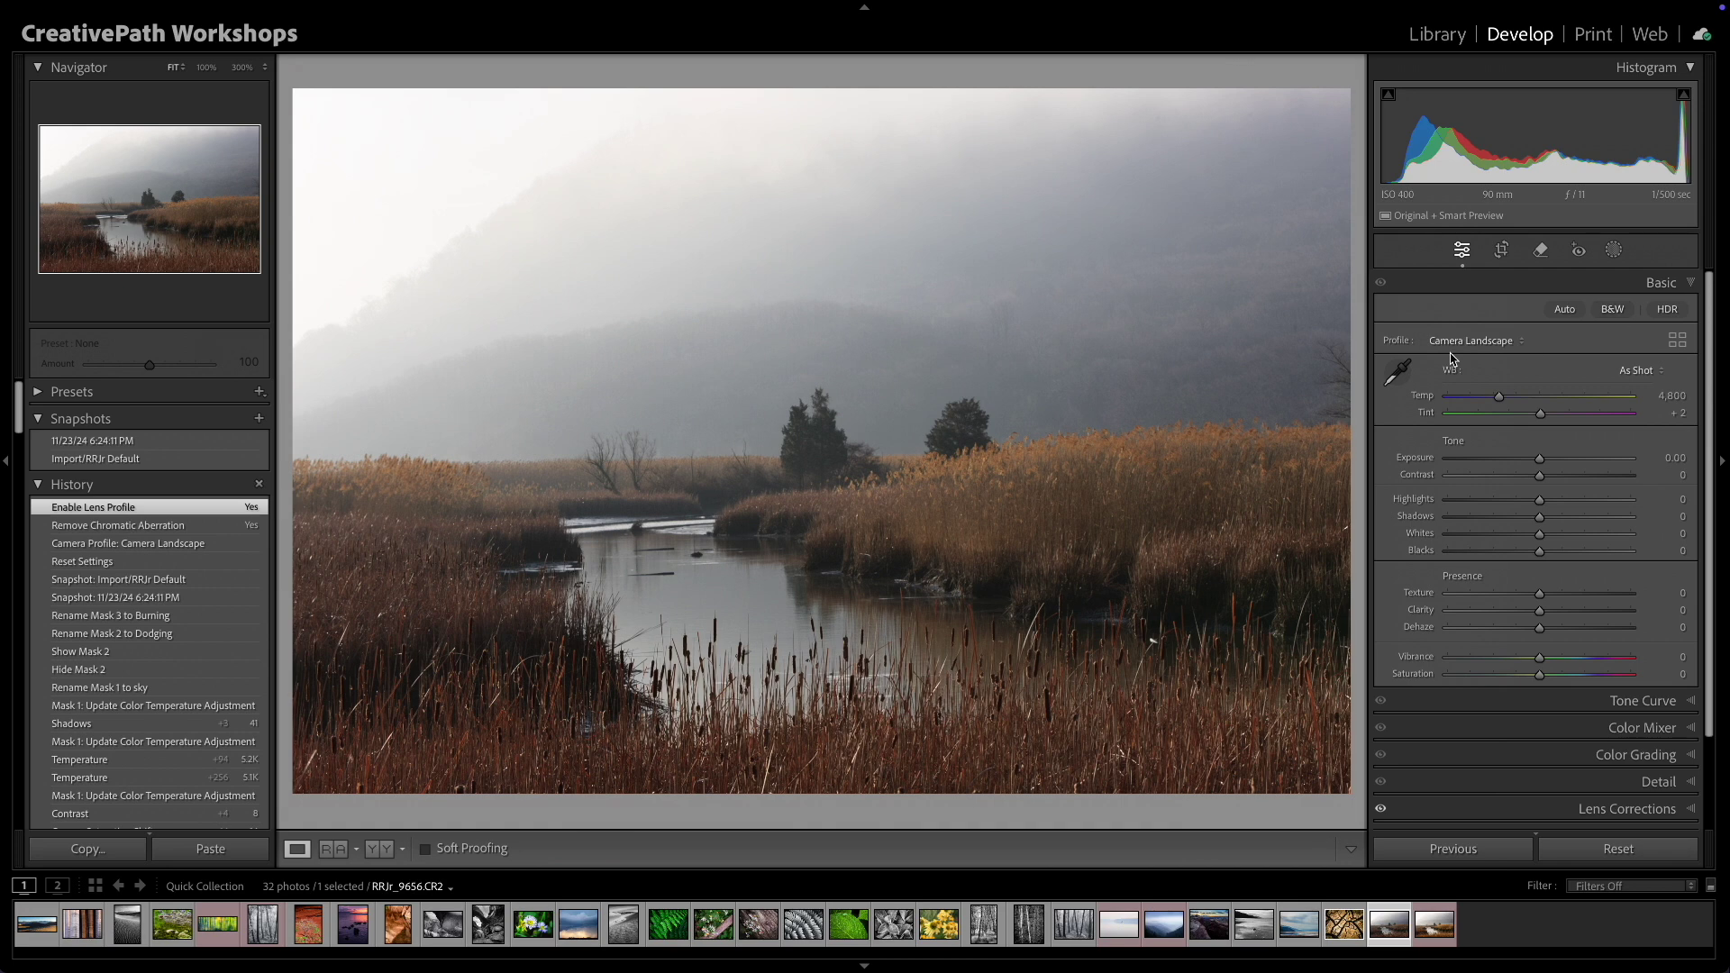
Step: Erase the bare tree at the photo's right edge using the Remove tool with generative AI at size 10
key(q)
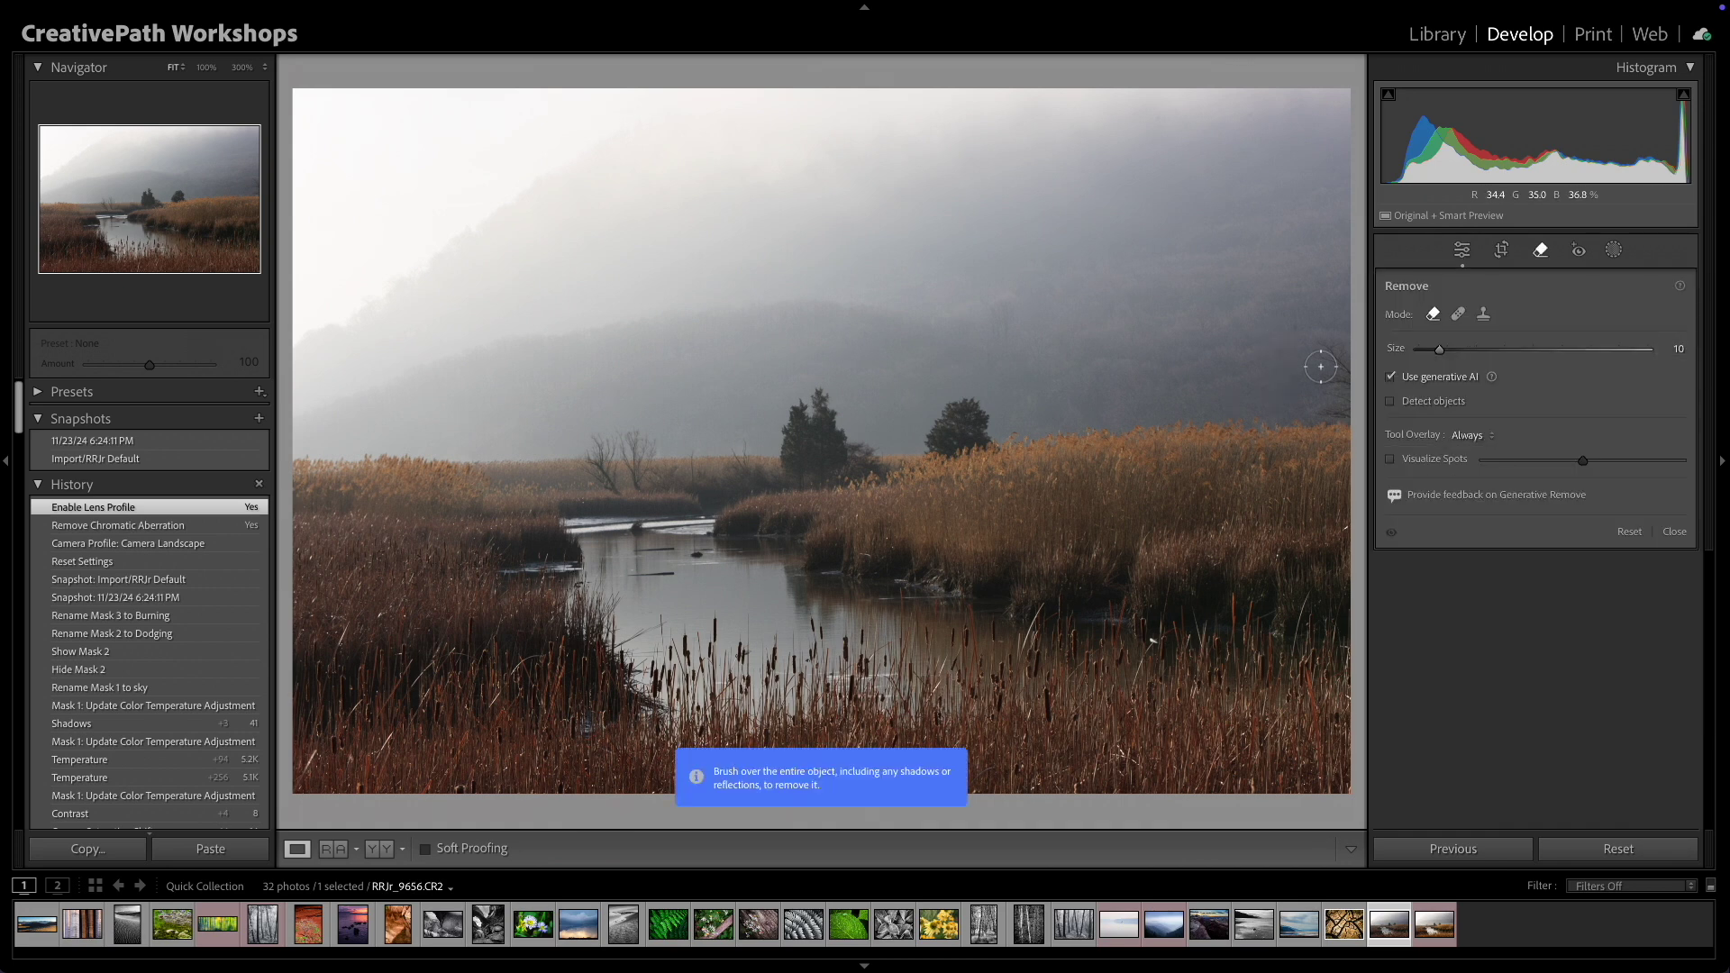
click(7, 467)
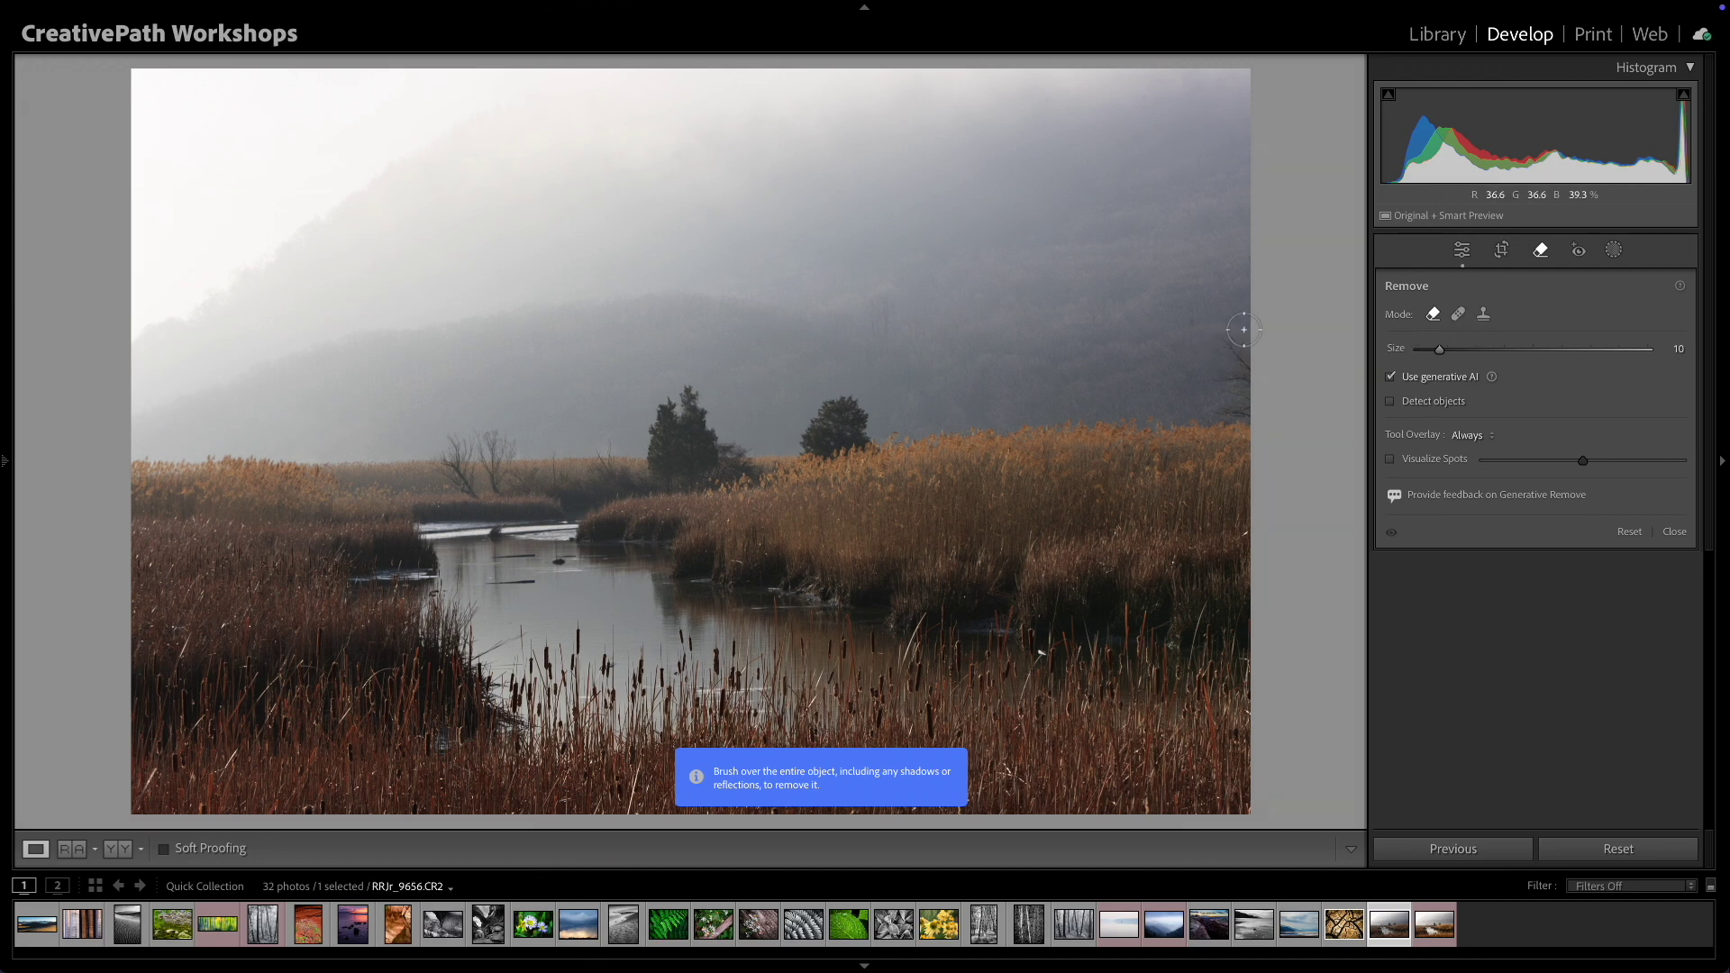
mouse_move(1244, 330)
mouse_down()
mouse_move(1212, 348)
mouse_move(1227, 365)
mouse_move(1209, 388)
mouse_move(1248, 405)
mouse_move(1237, 352)
mouse_up()
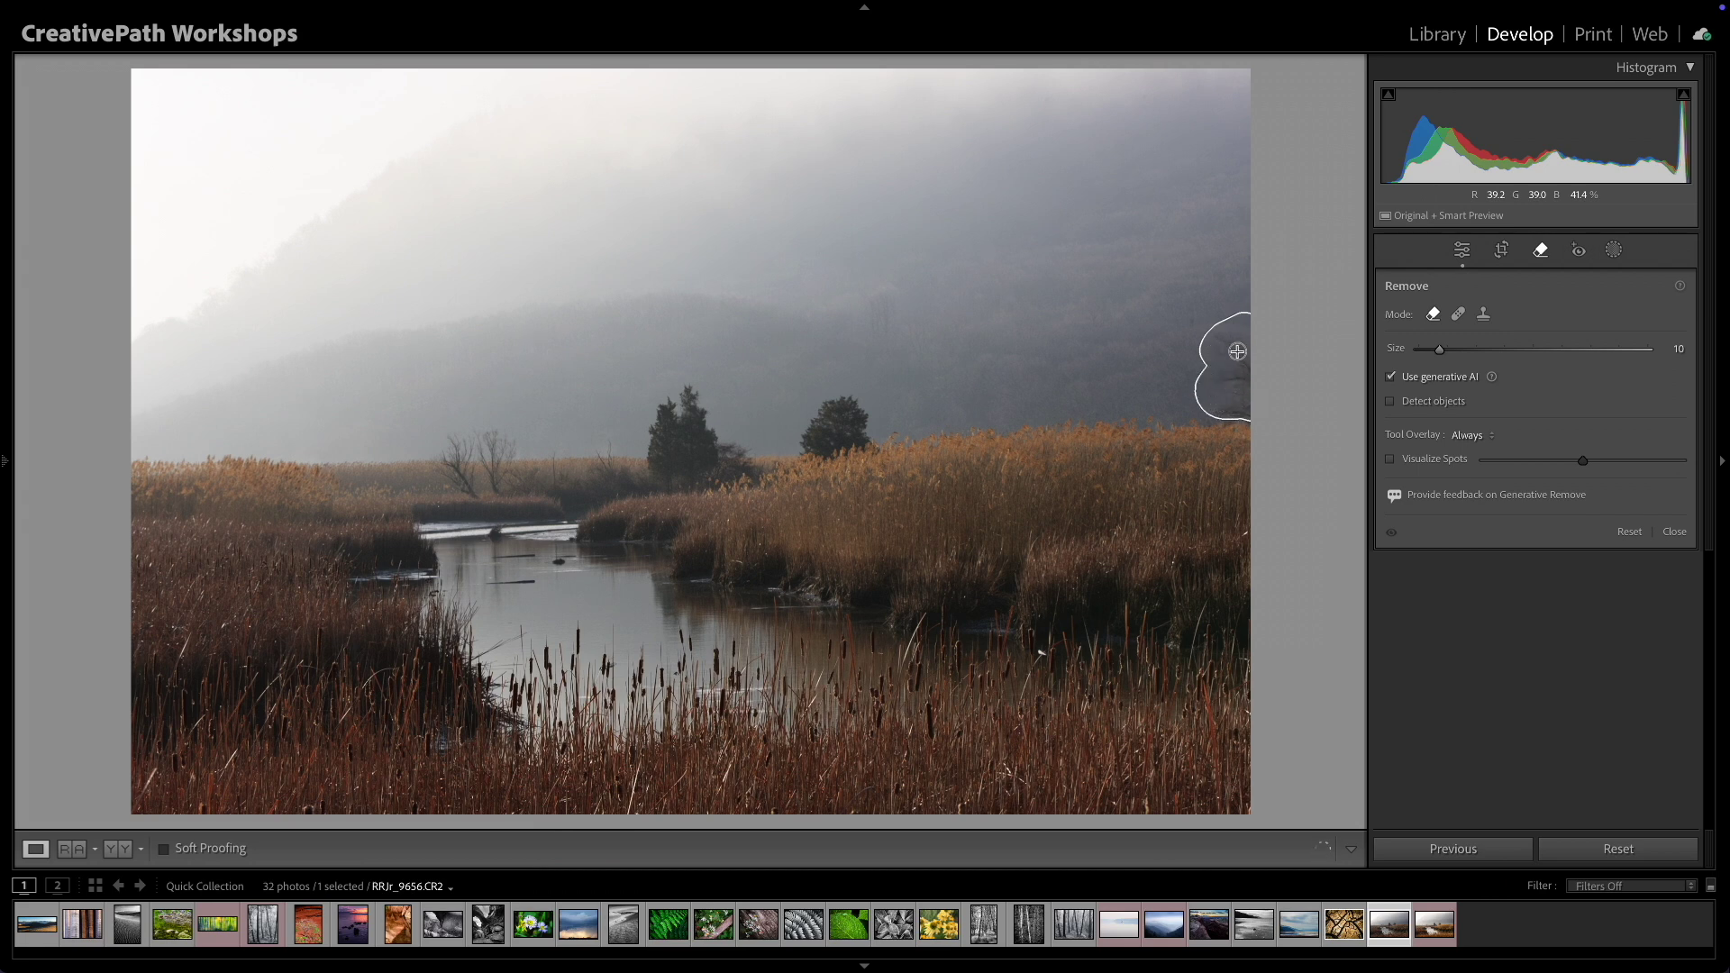
click(1209, 407)
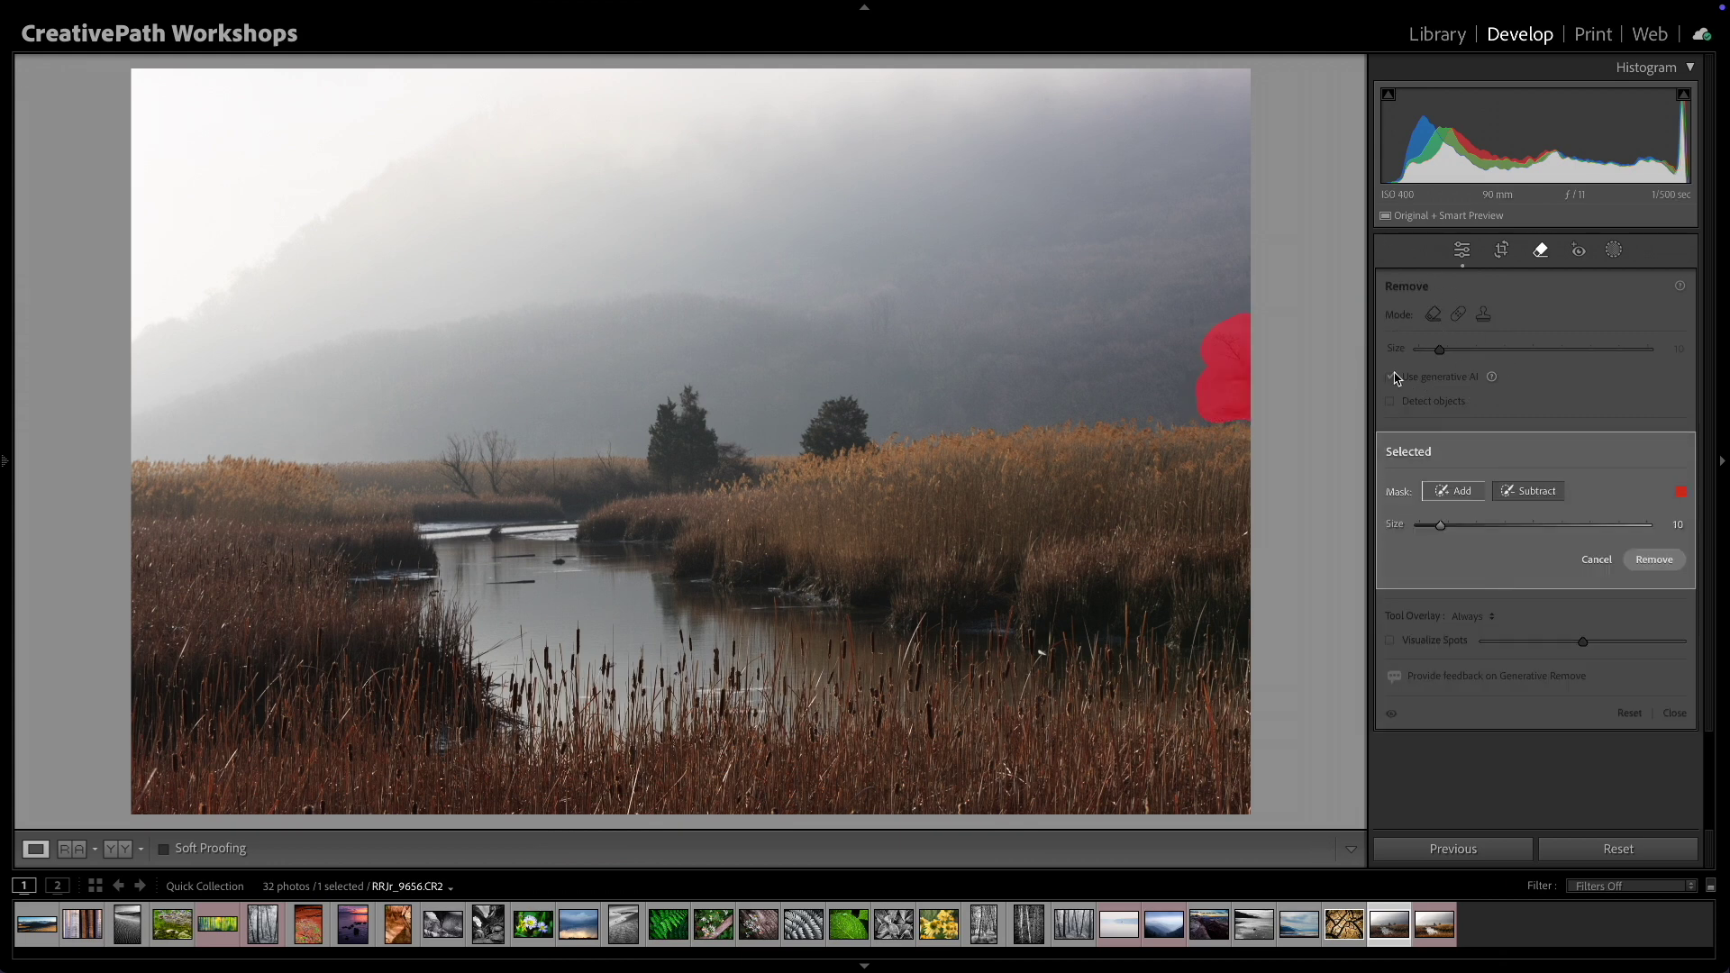
click(1655, 559)
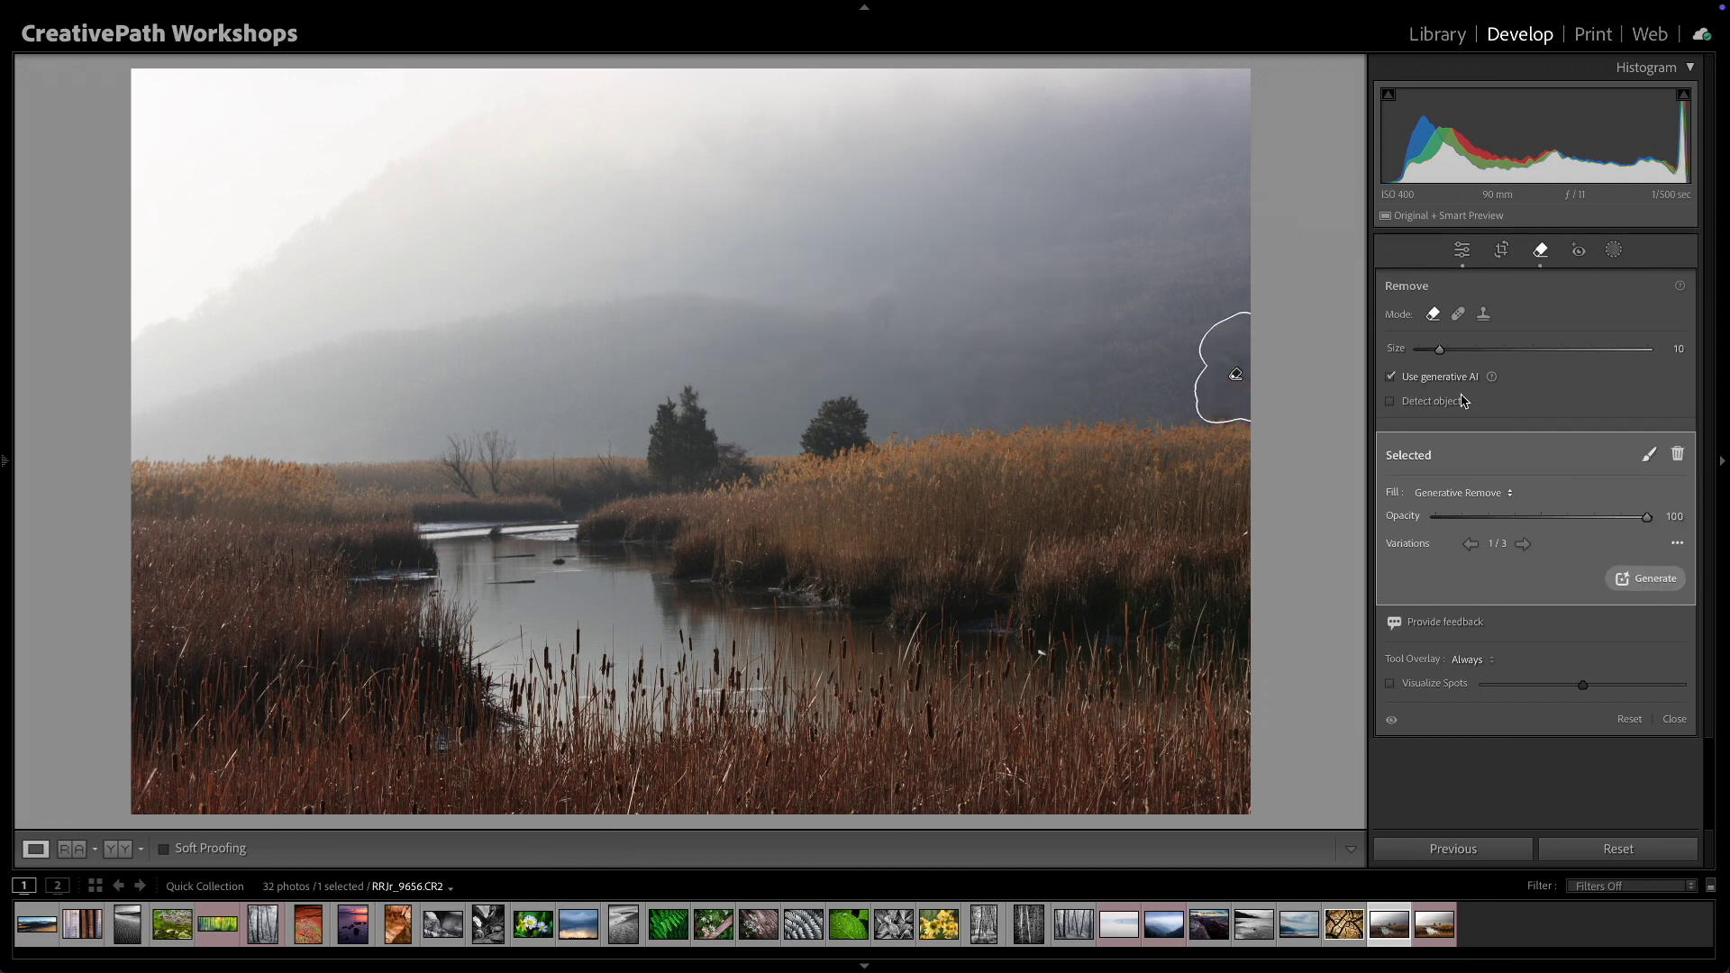
key(q)
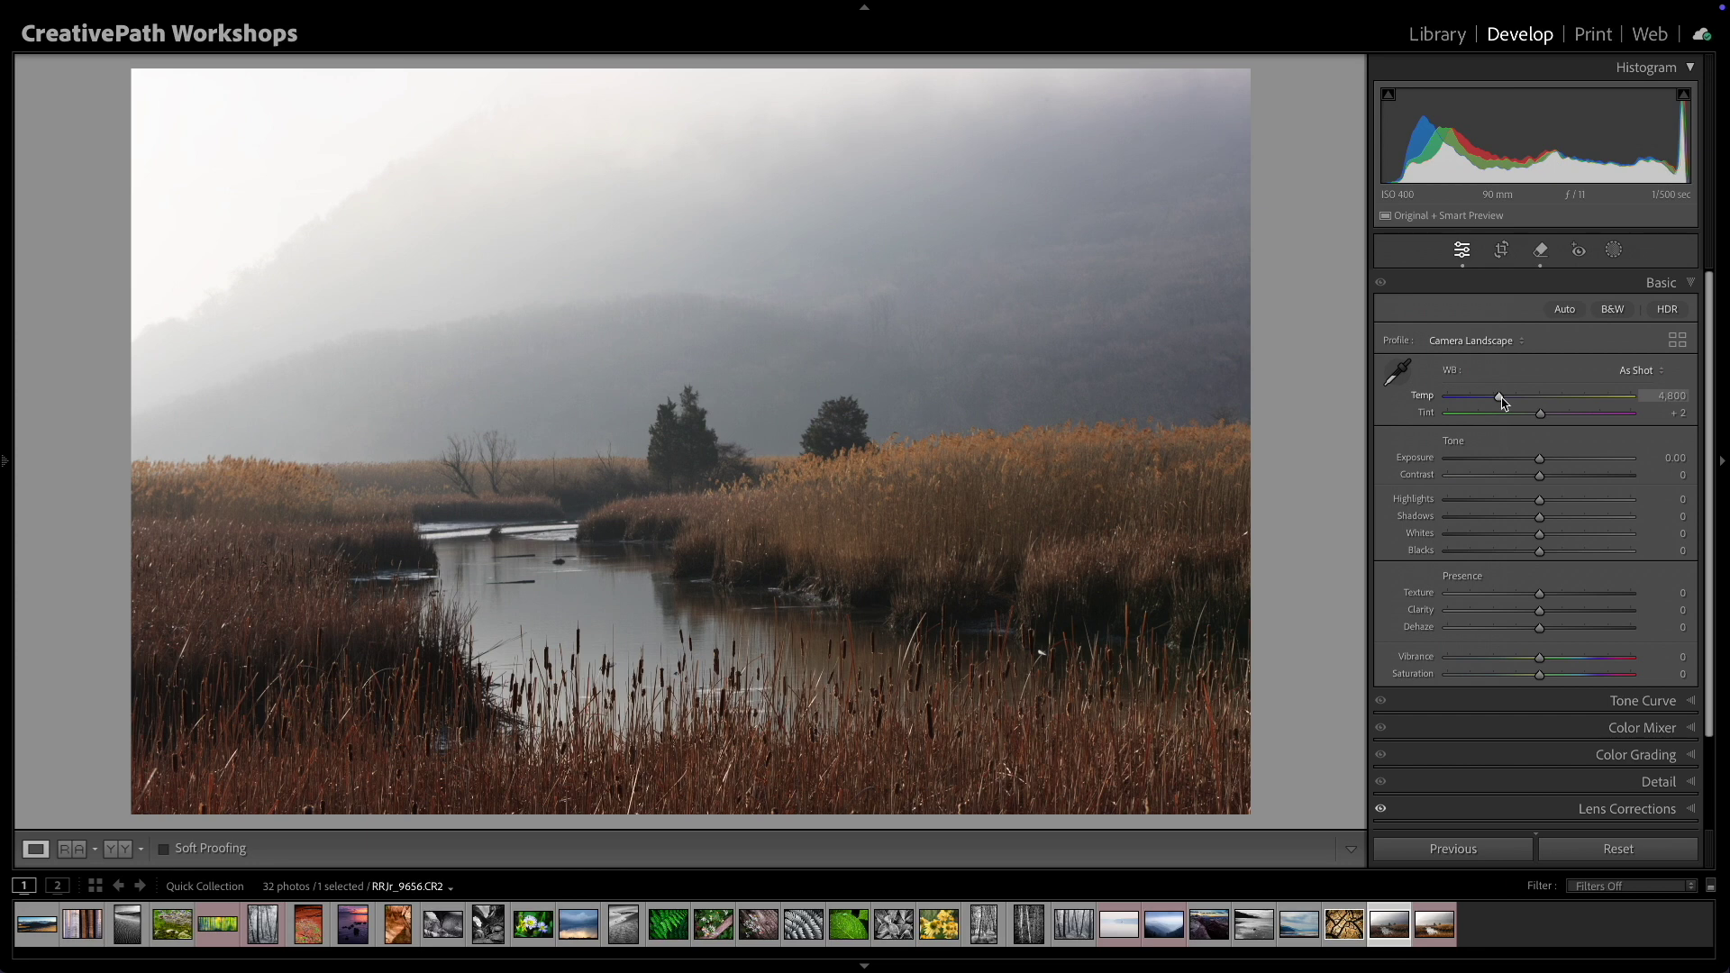
Step: Warm the white balance to a temperature of 5,138 and raise Exposure to +0.30
drag(1503, 400, 1509, 403)
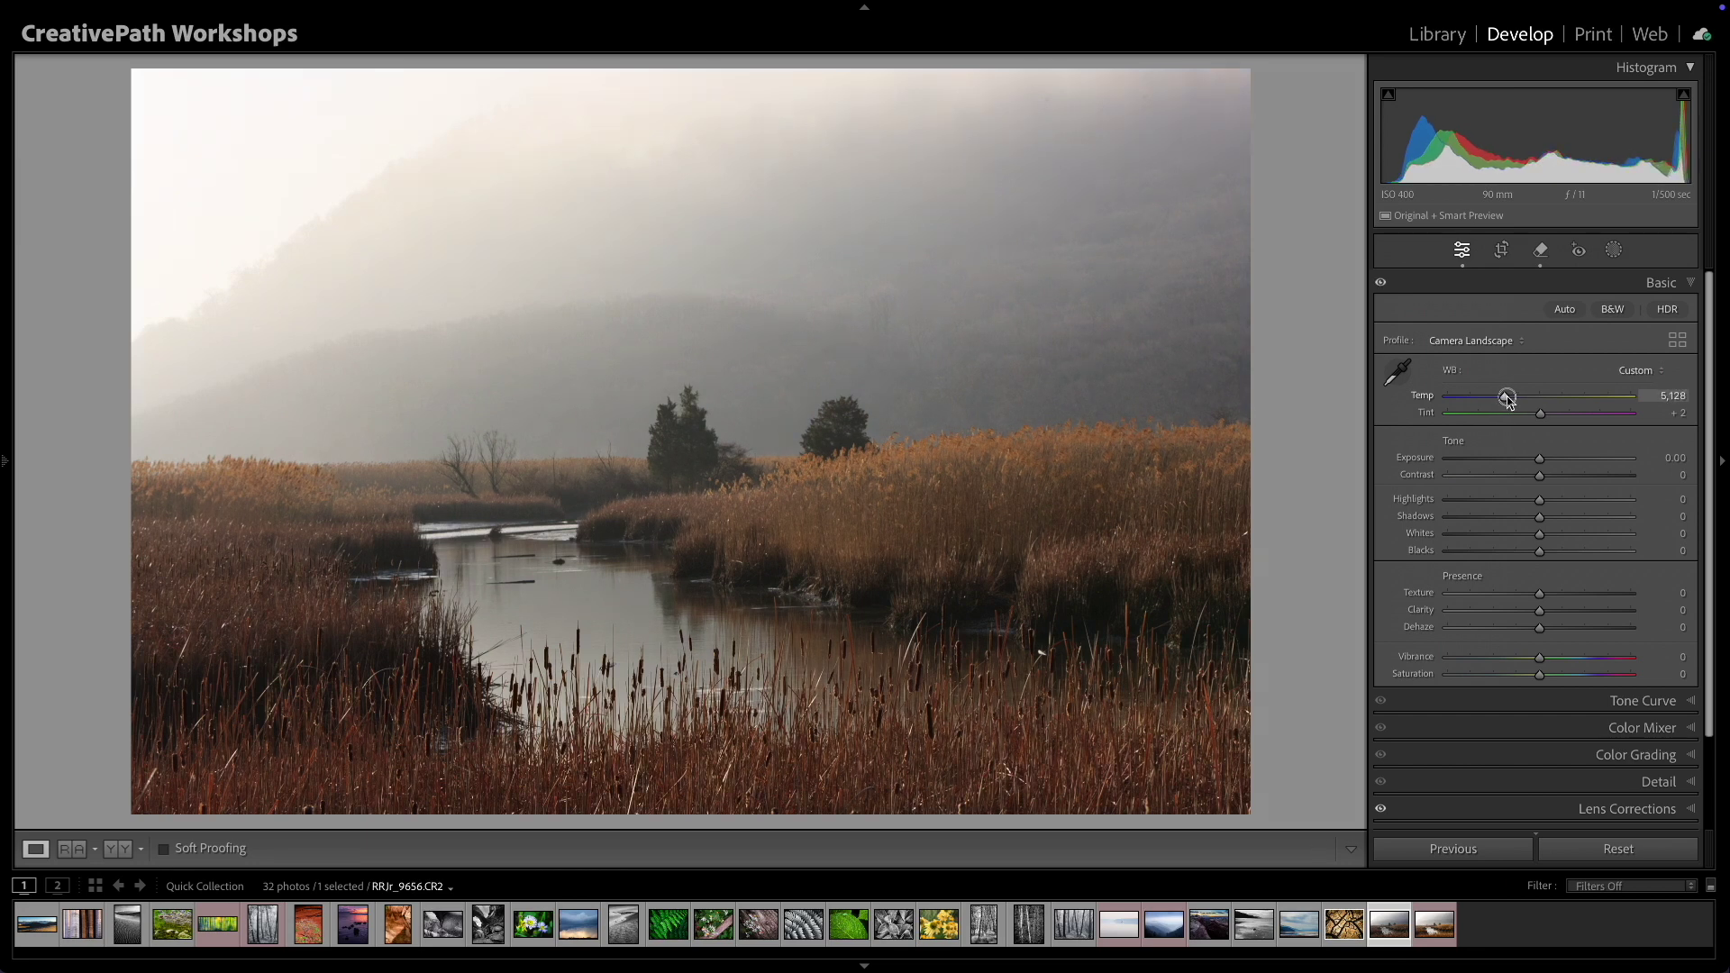
drag(1509, 402, 1510, 402)
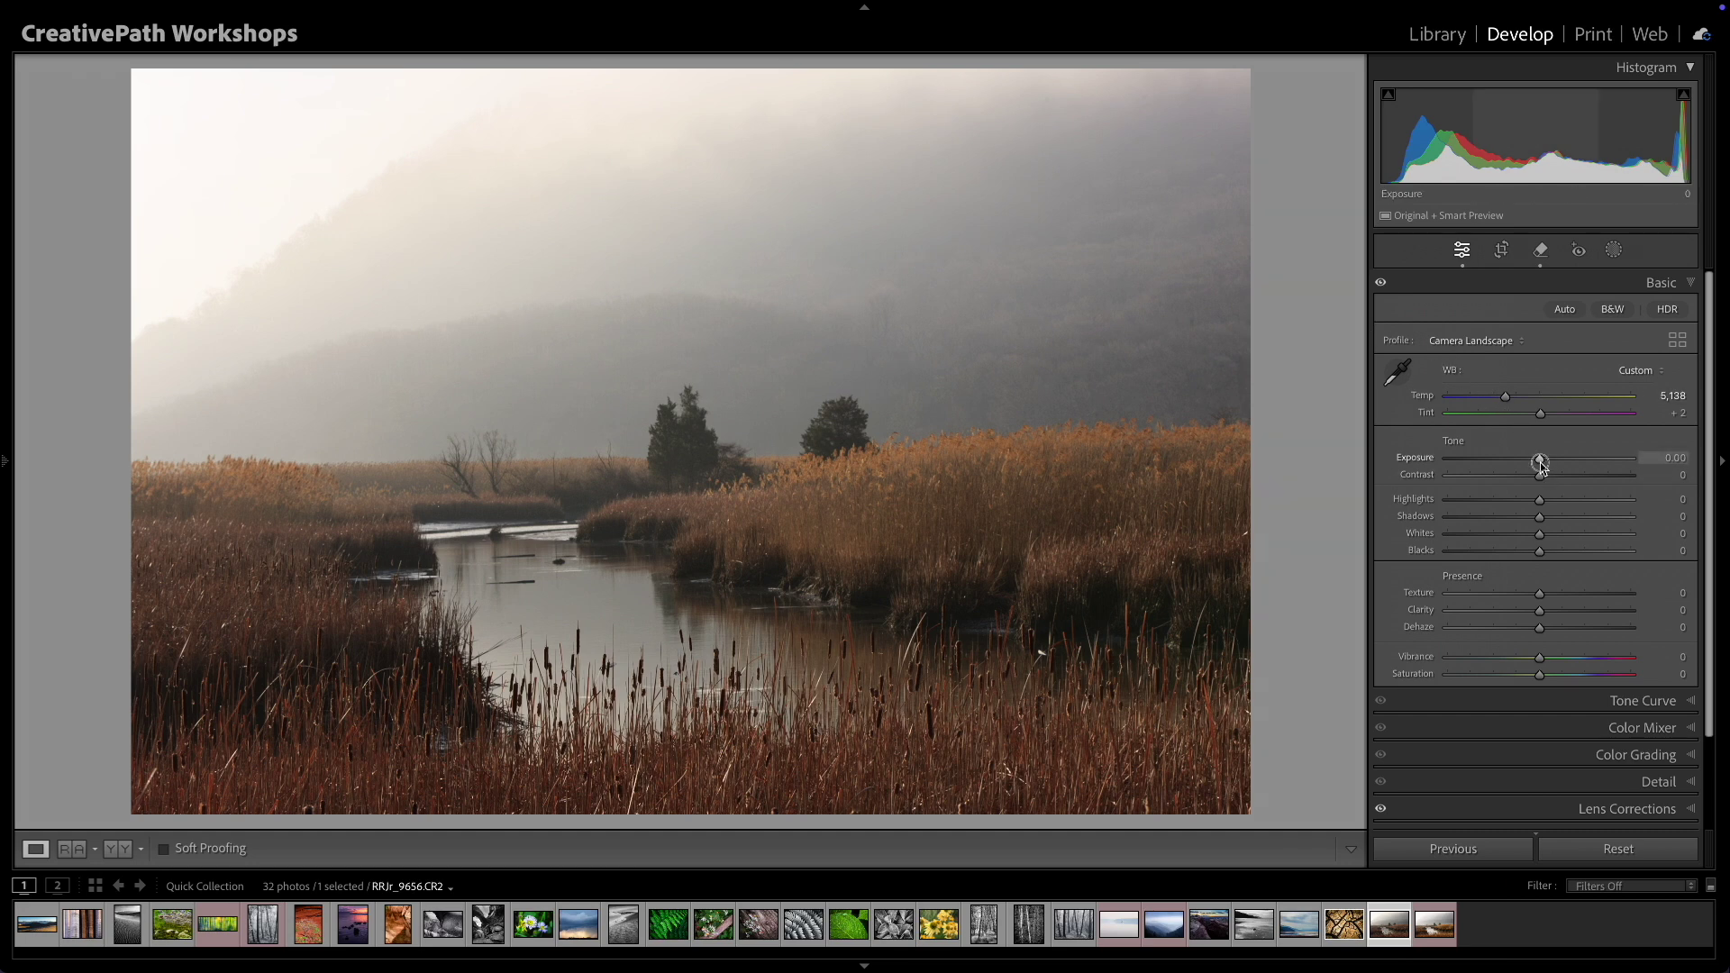
drag(1540, 463, 1545, 464)
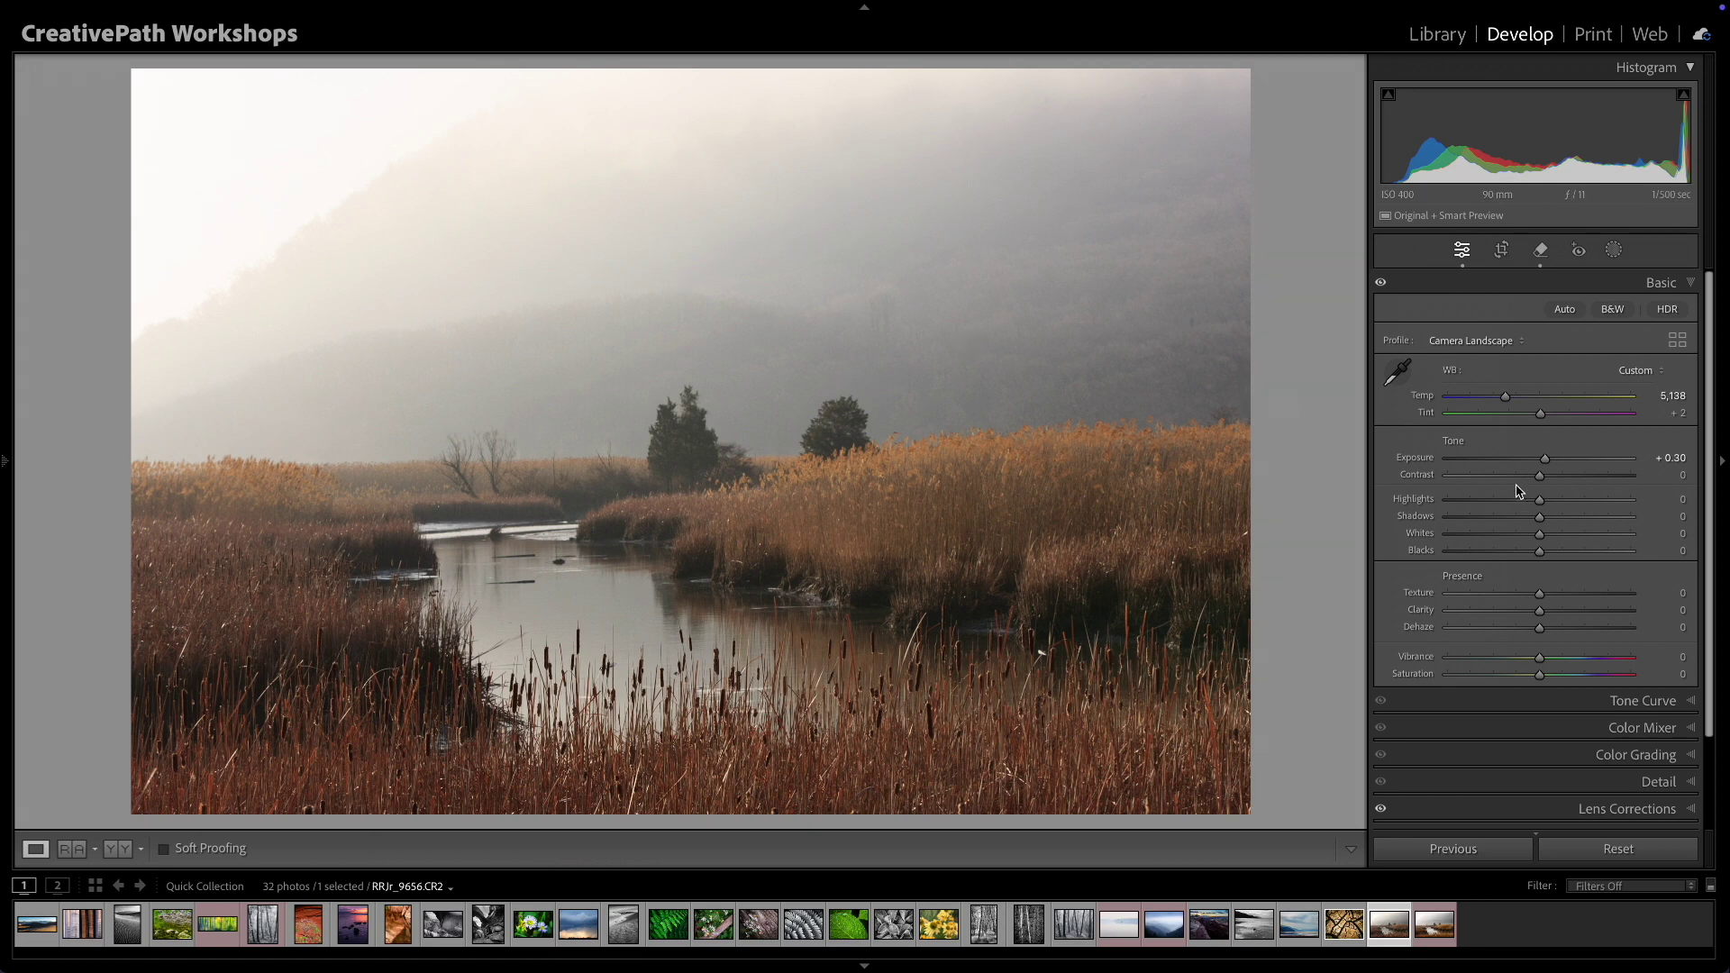
Step: Set Highlights to -15, Shadows to +19 and Whites to +28, checking for highlight clipping
drag(1537, 503, 1565, 535)
key(alt)
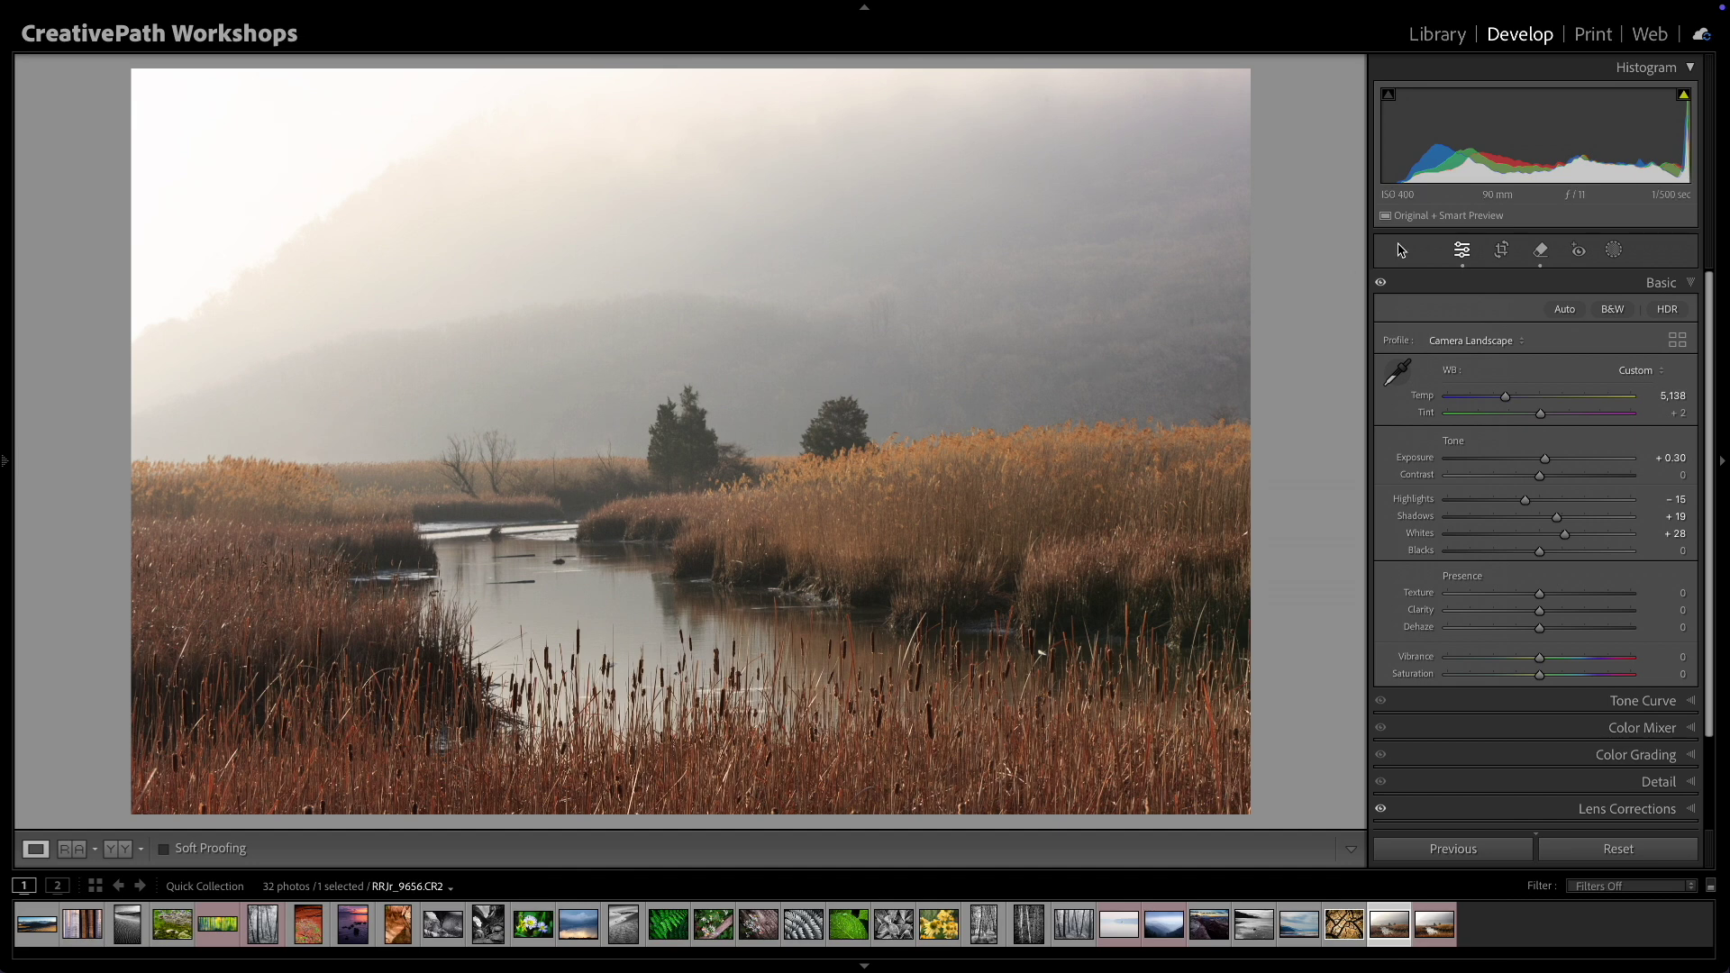
click(1683, 97)
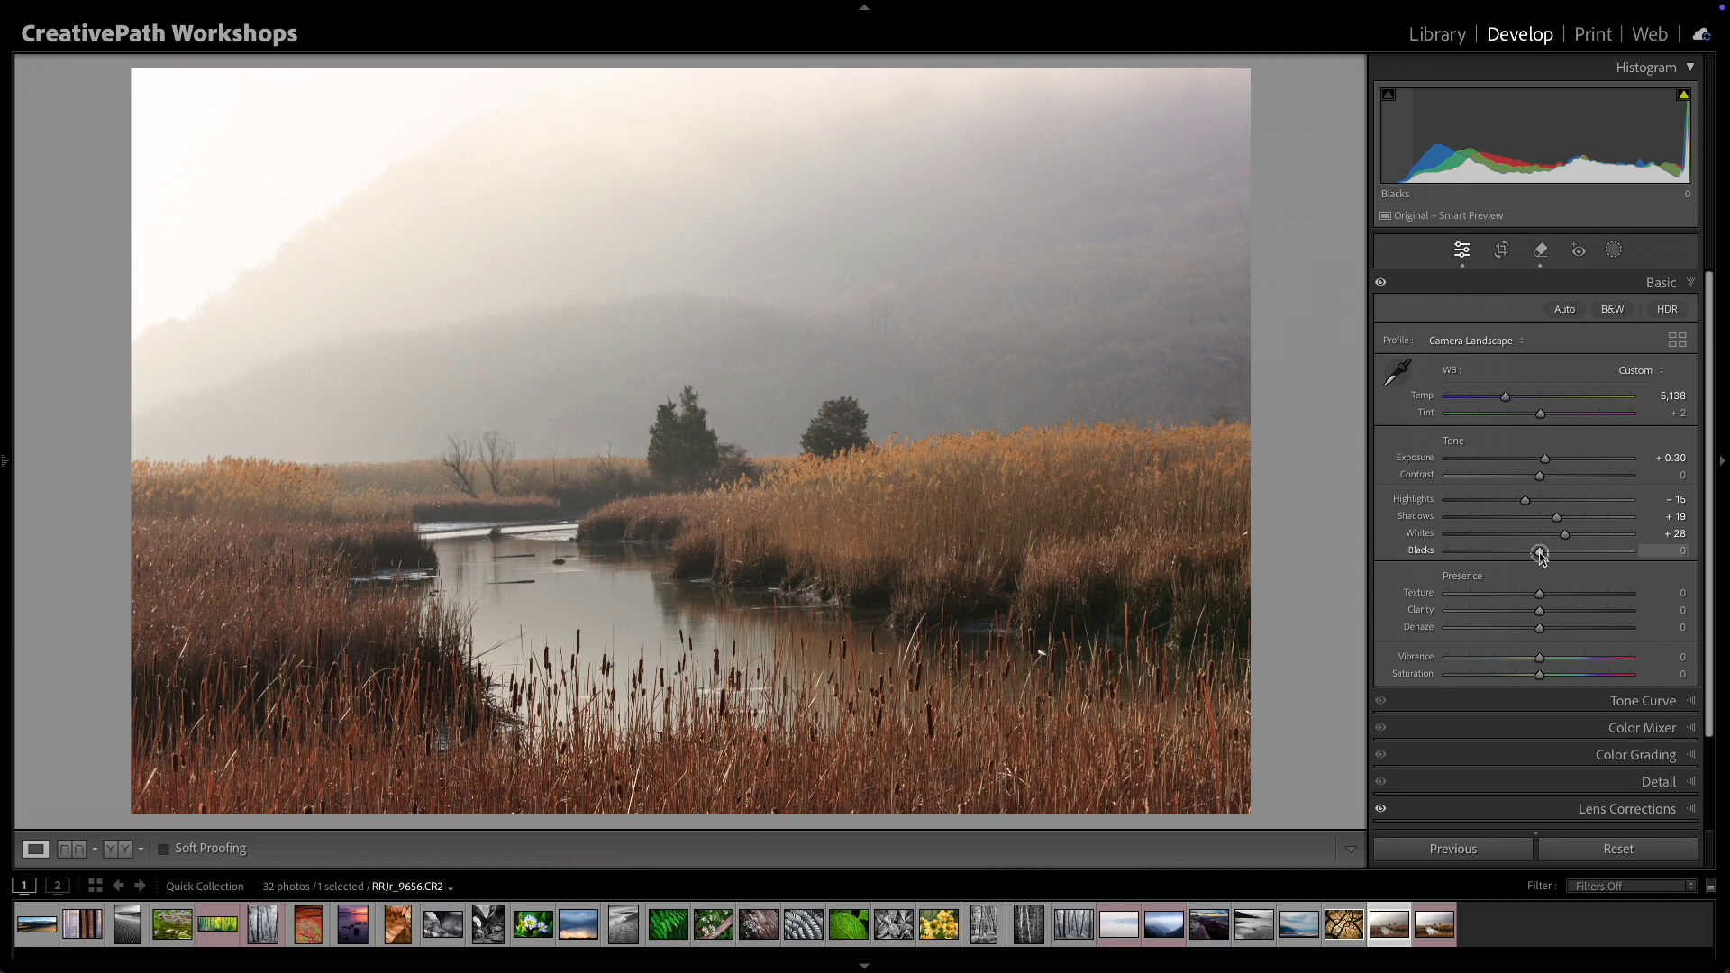
Step: Lower Blacks to -46, using the clipping preview to judge the darkest areas
drag(1540, 556, 1497, 556)
key(alt)
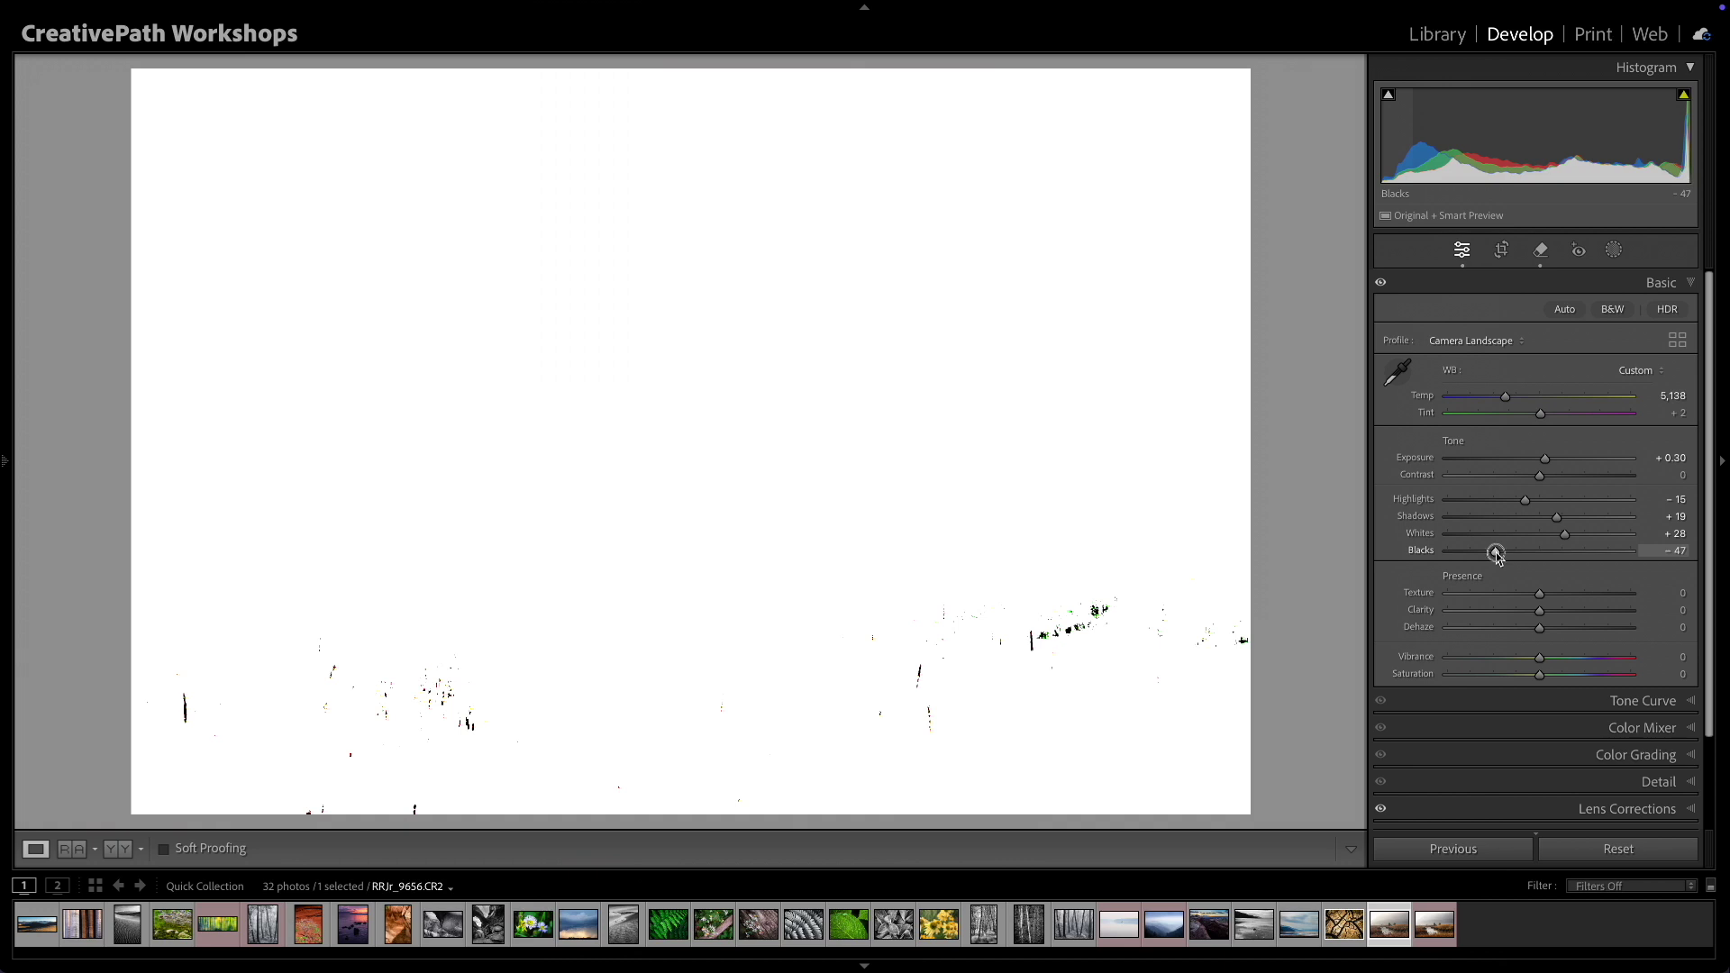
drag(1497, 556, 1497, 556)
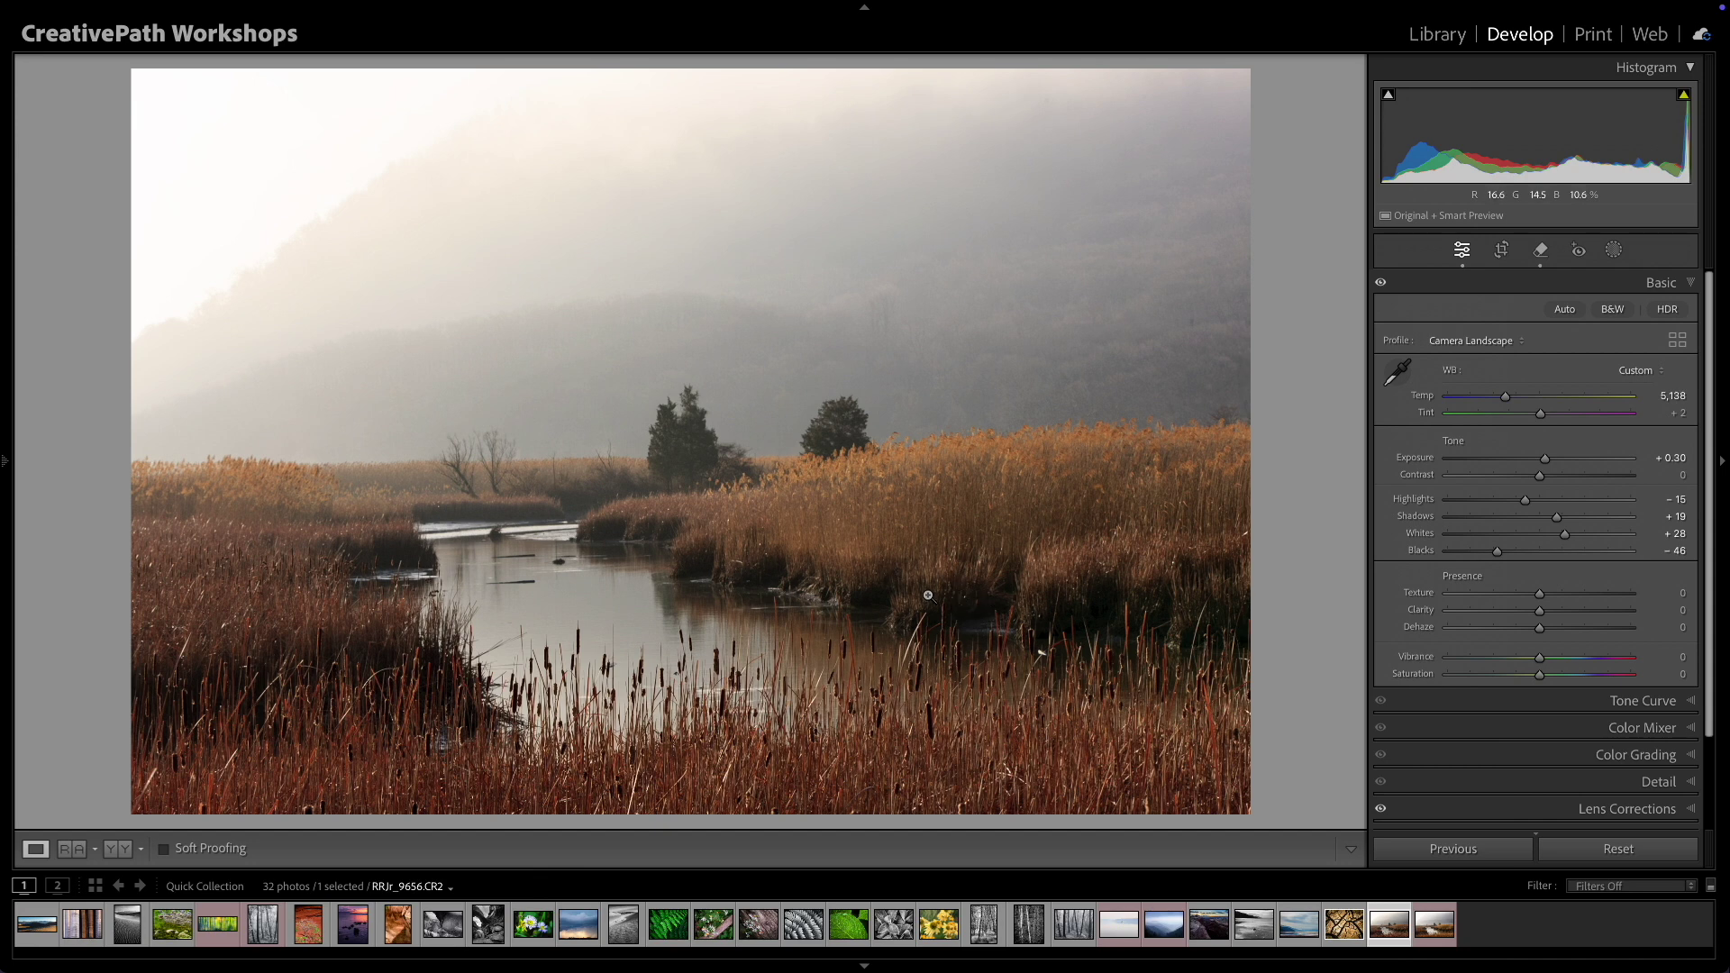
alt+click(1497, 551)
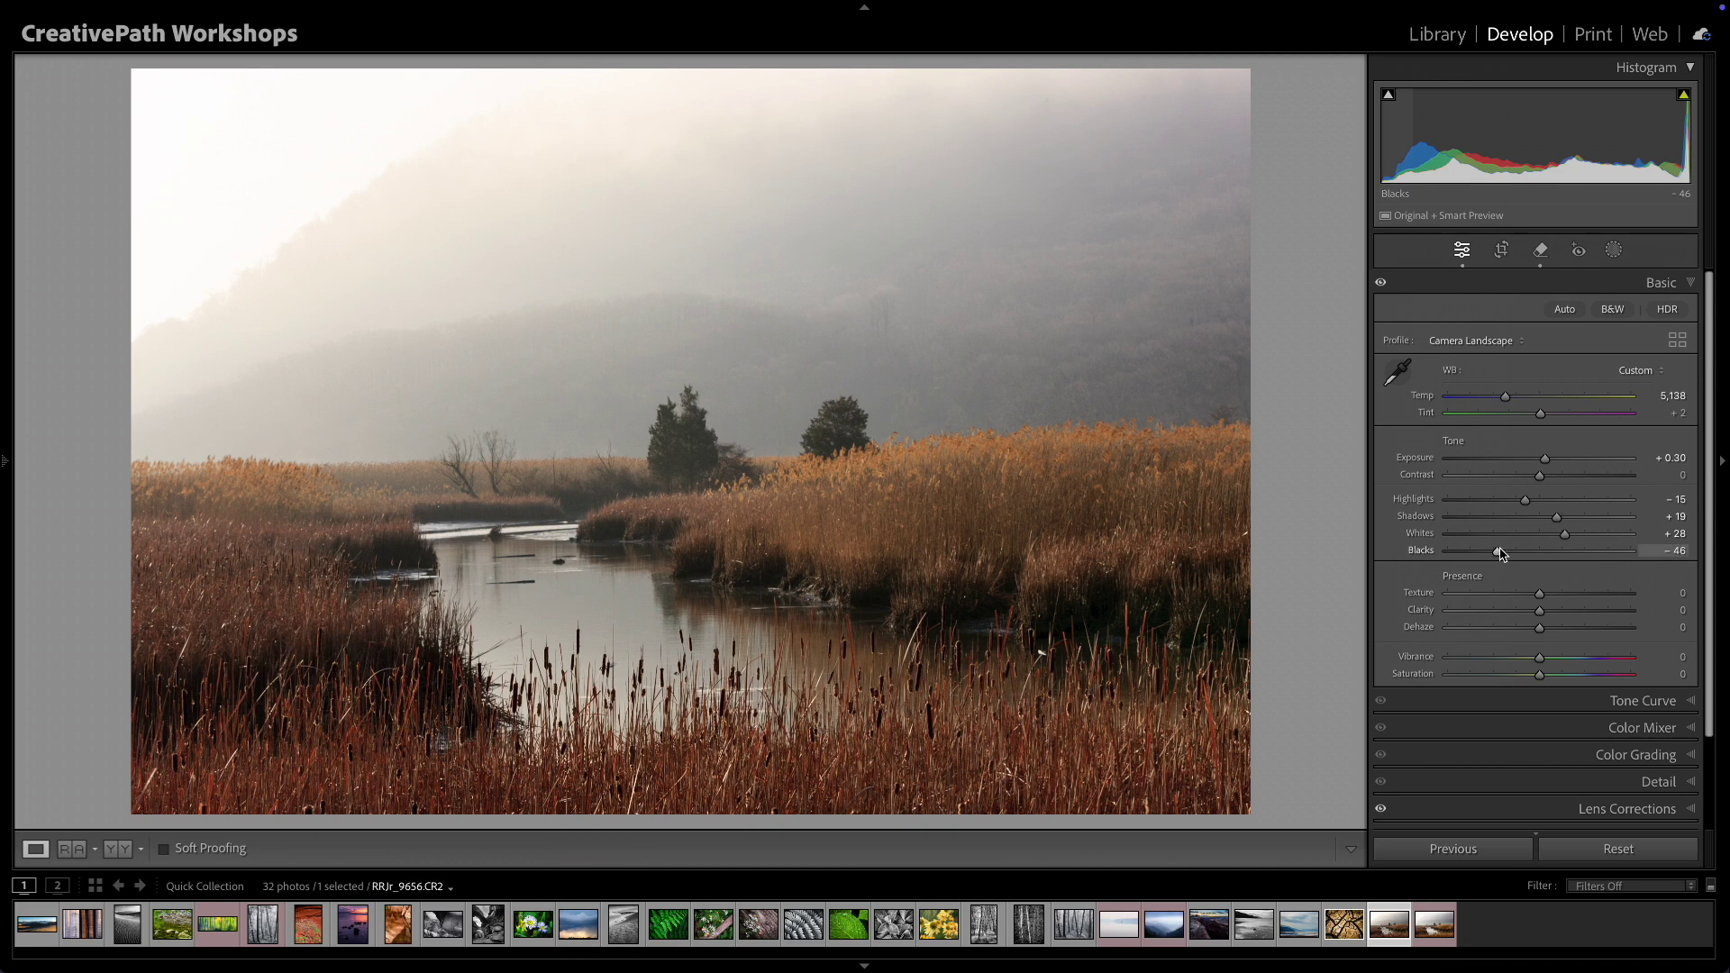
drag(1500, 554, 1496, 553)
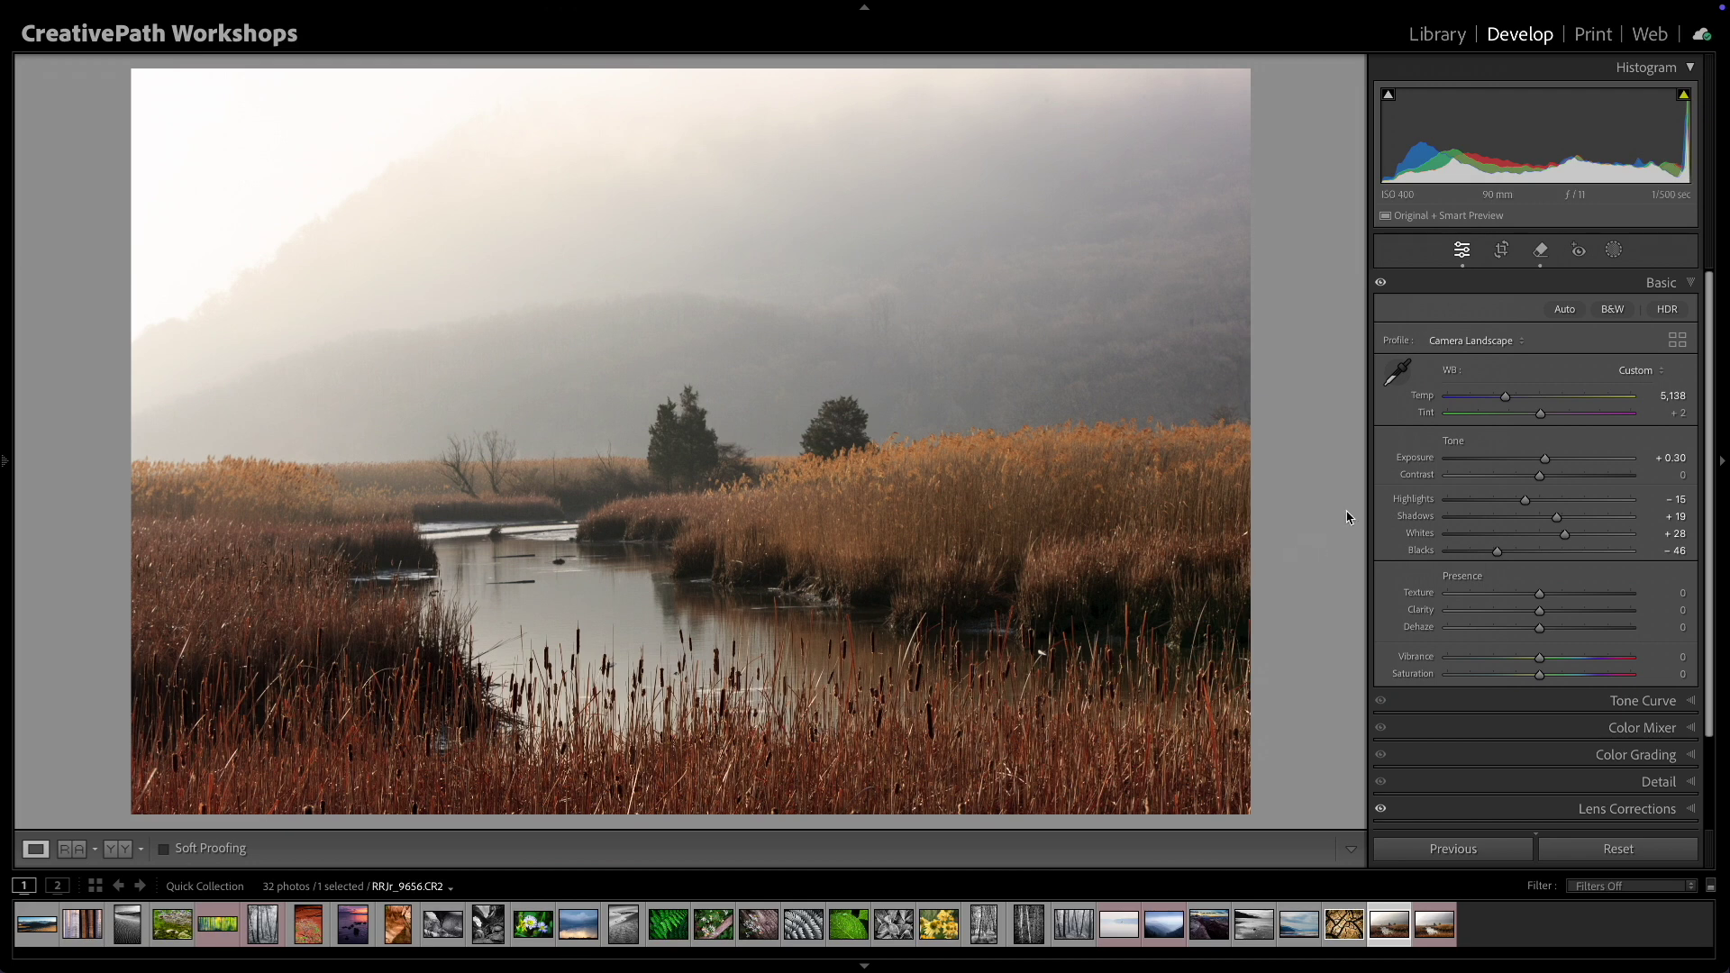
Step: Set Texture to +26, Clarity to +11 and Dehaze to +5
drag(1540, 595, 1566, 600)
drag(1537, 611, 1547, 613)
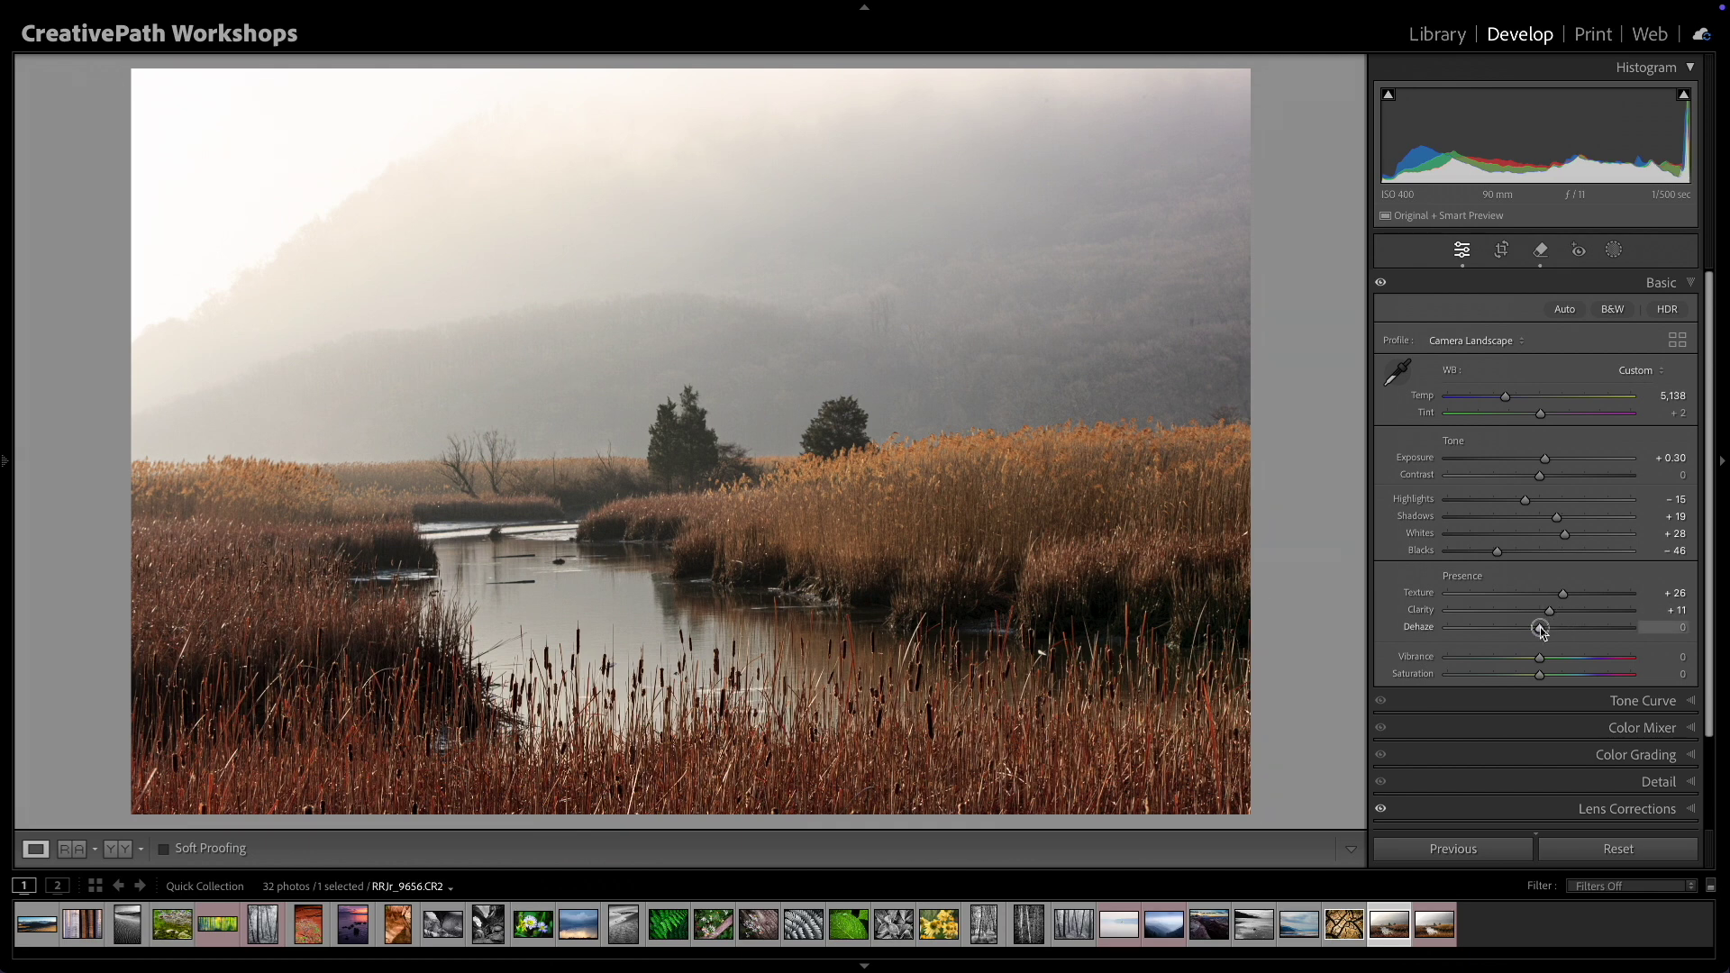
drag(1540, 630, 1545, 633)
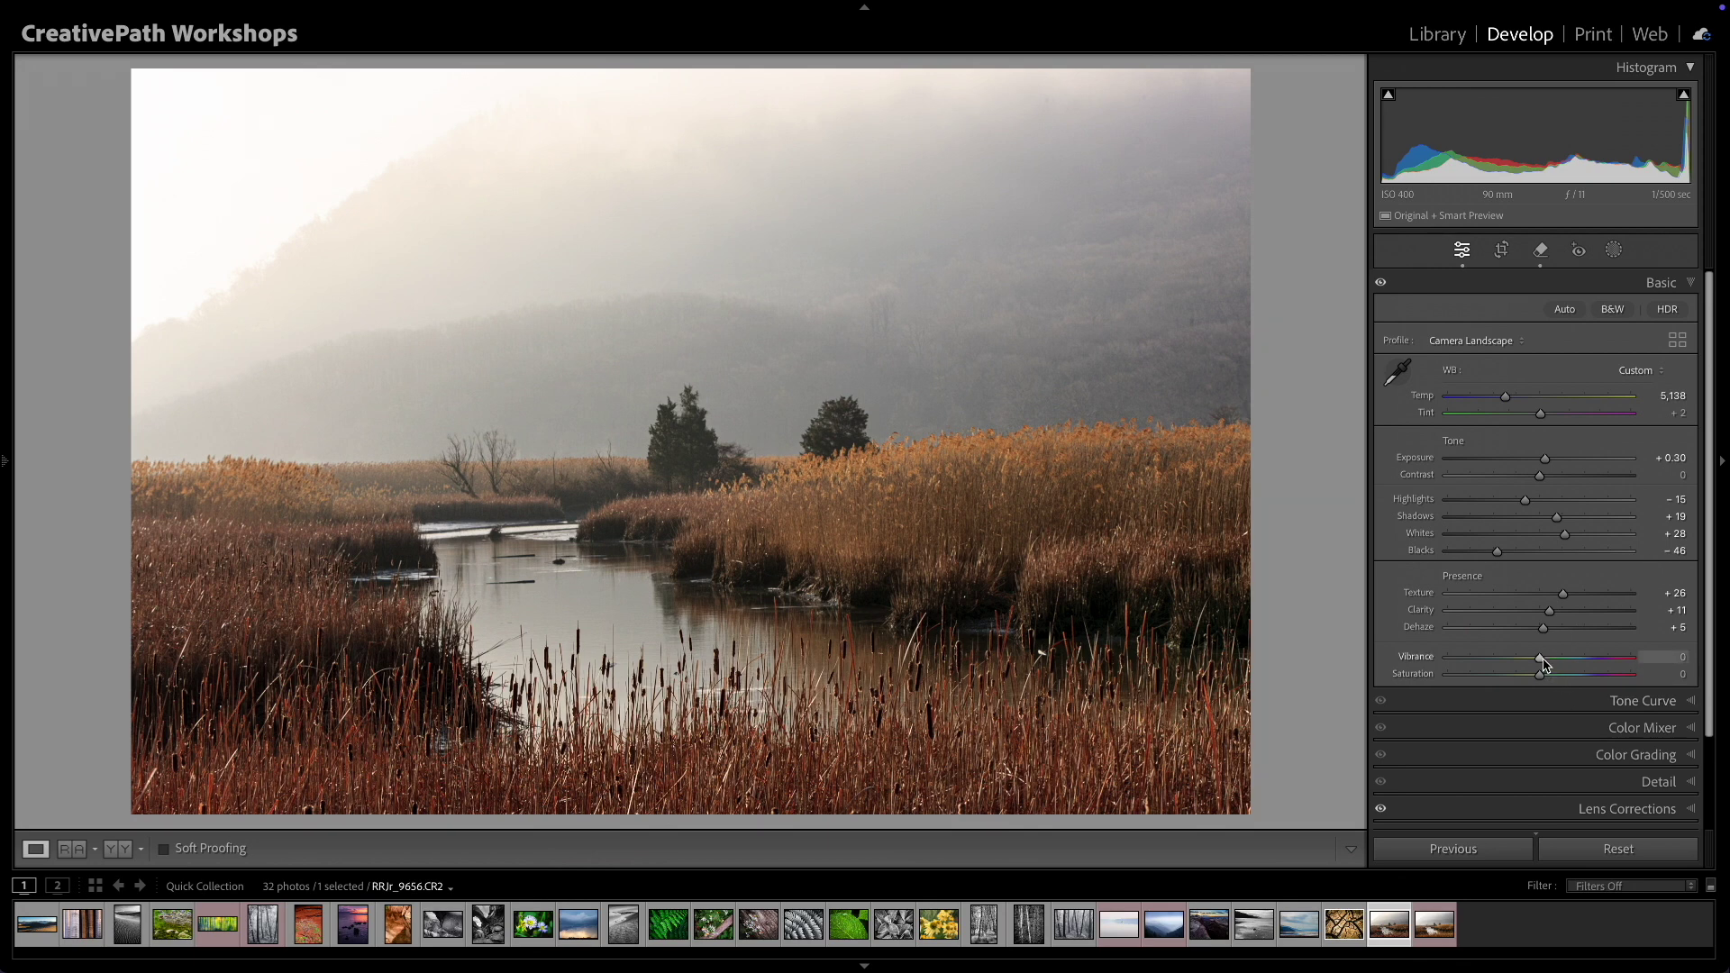
Step: Raise Vibrance to +15 and compare the edited photo with its before version
drag(1539, 659, 1558, 667)
key(backslash)
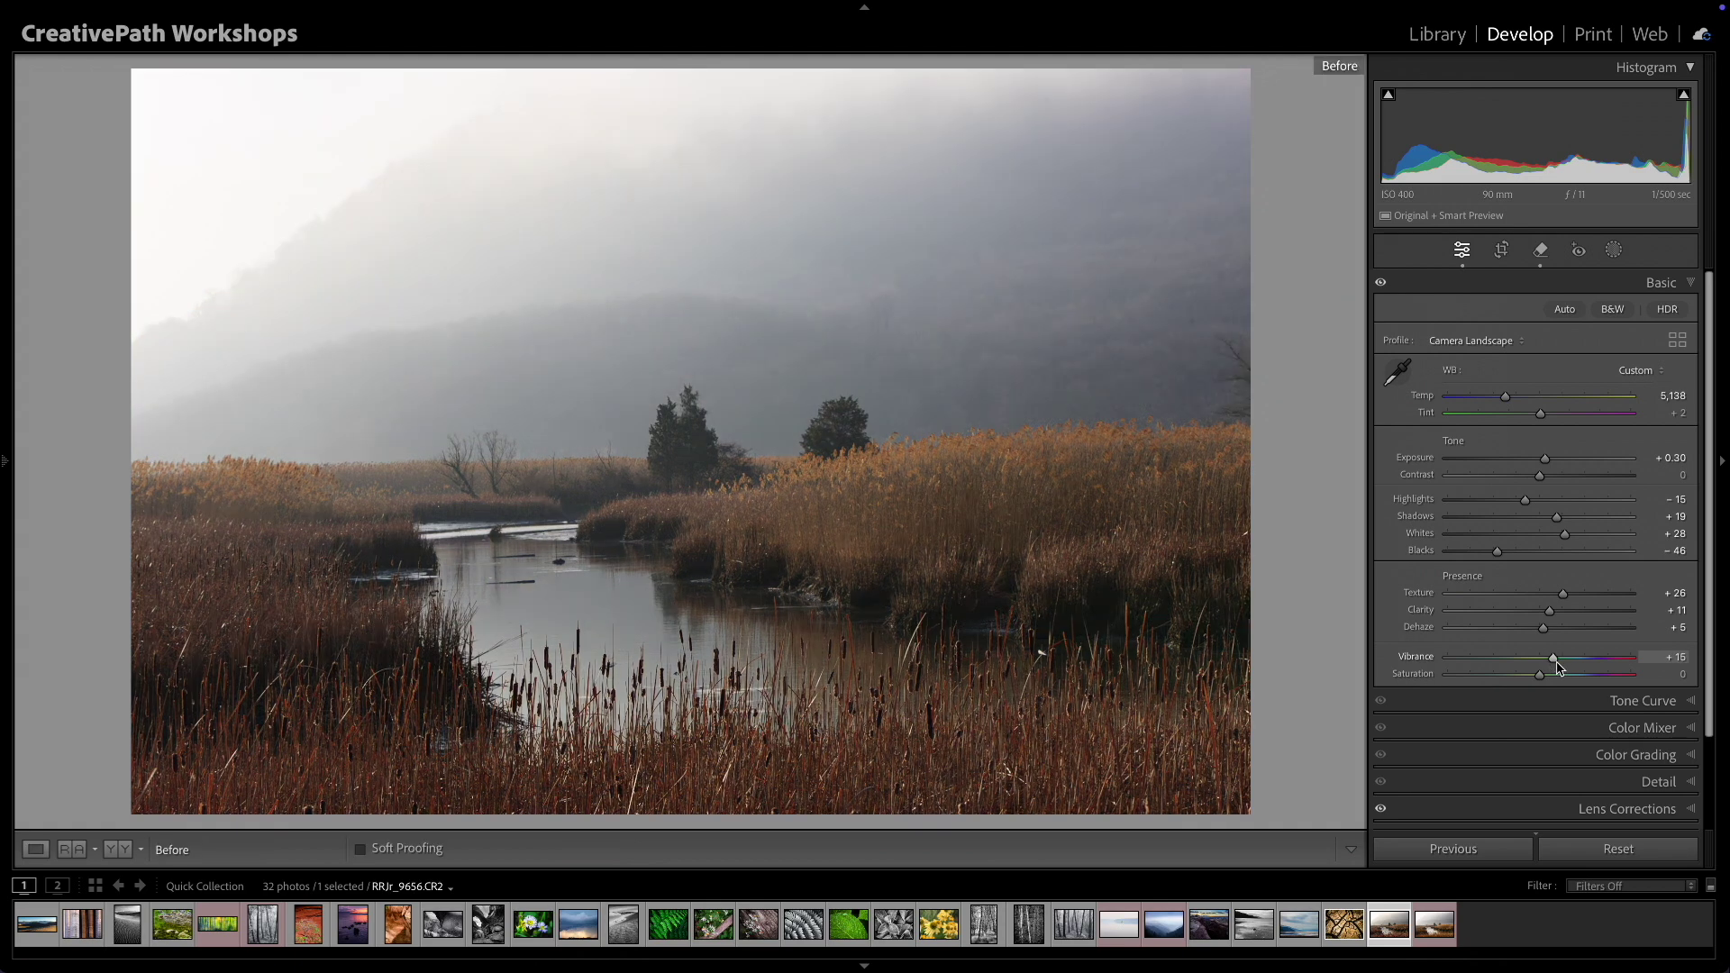
key(backslash)
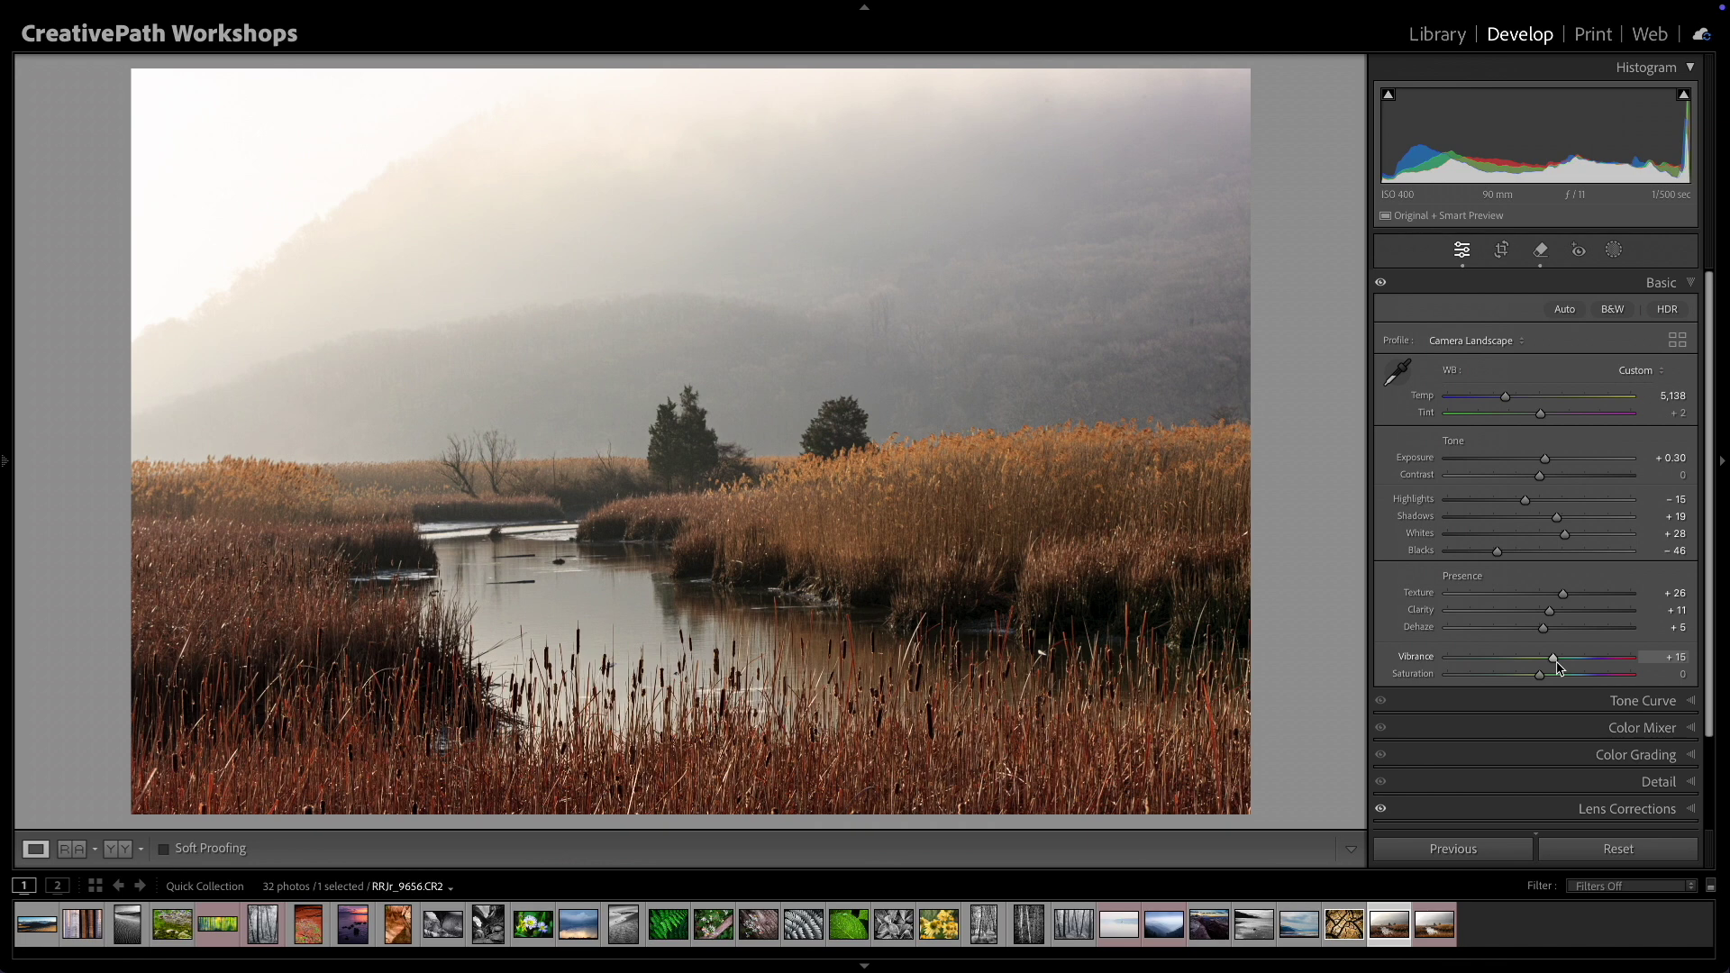
key(backslash)
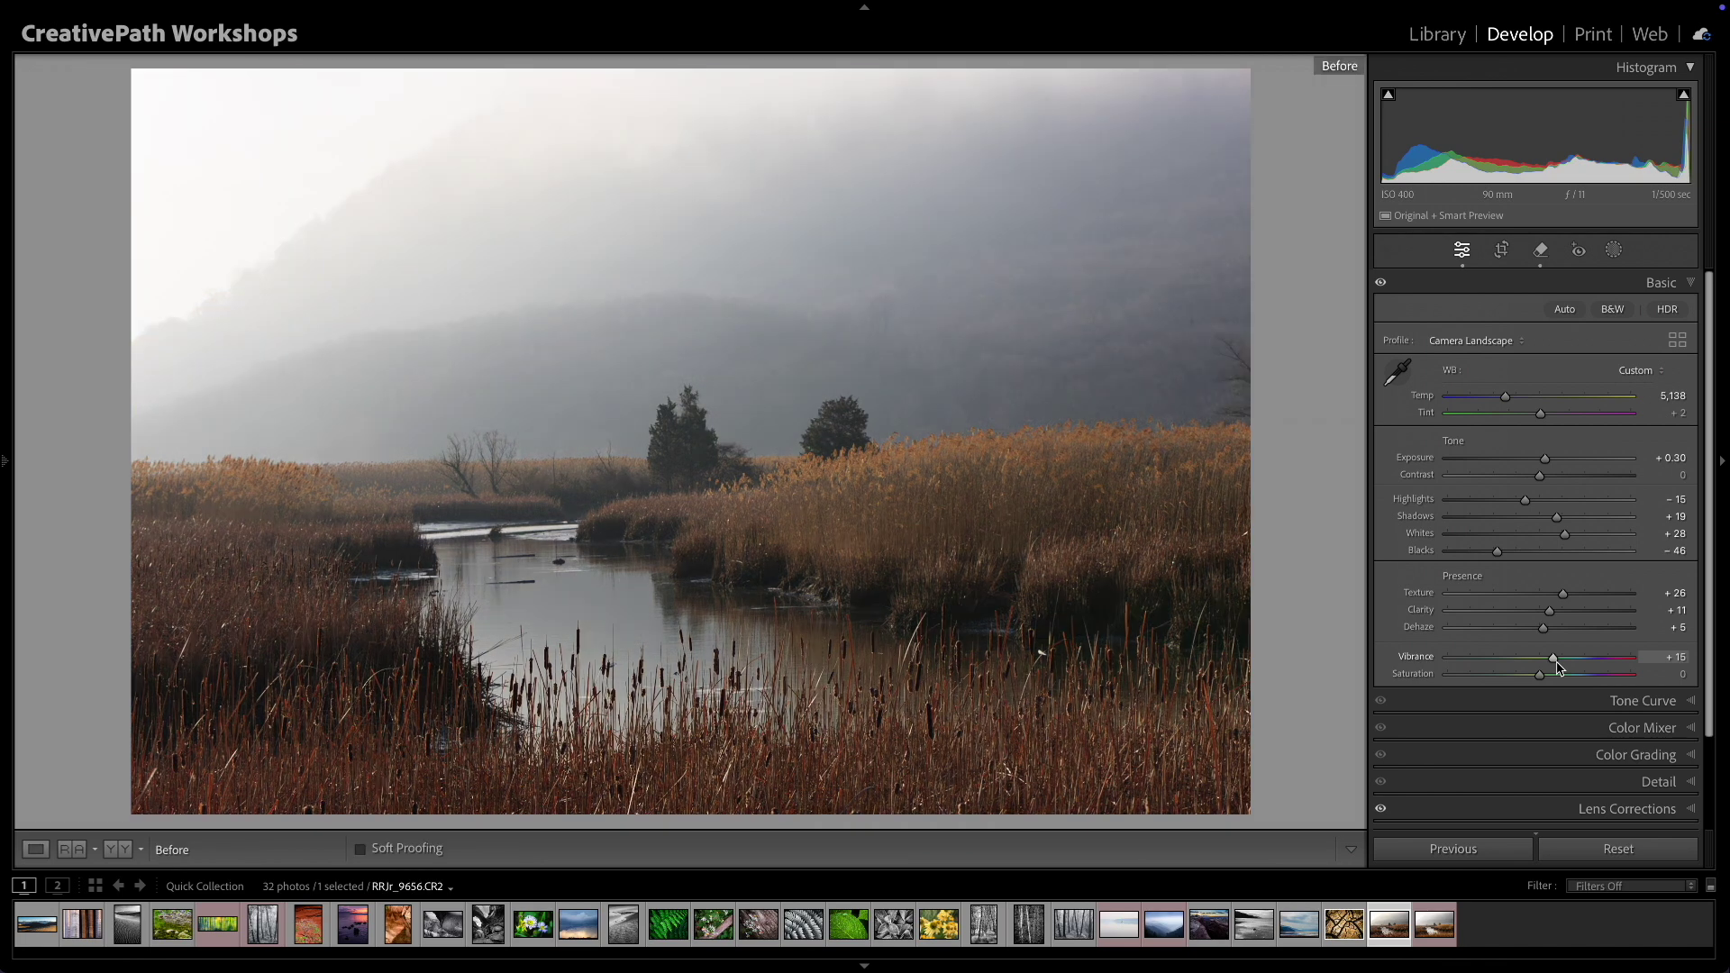
key(backslash)
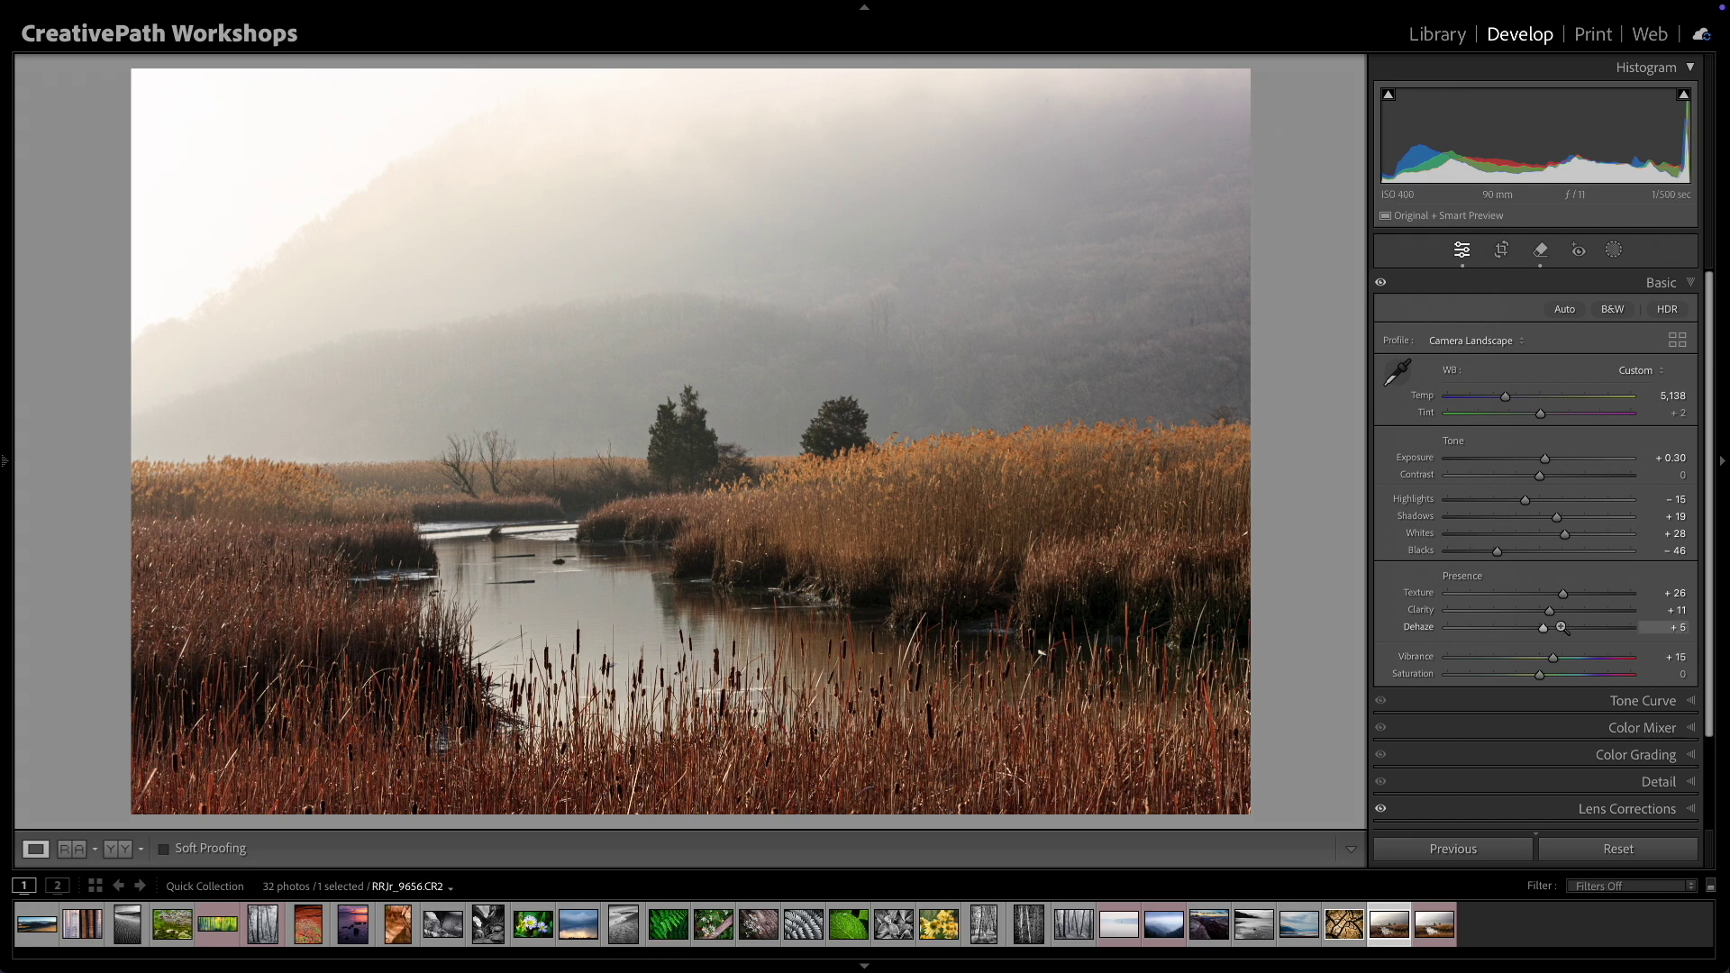
Step: Set the sharpening Amount to 59 and Detail to 62, inspecting the reeds and water up close
scroll(1605, 631, down, 2)
click(1688, 712)
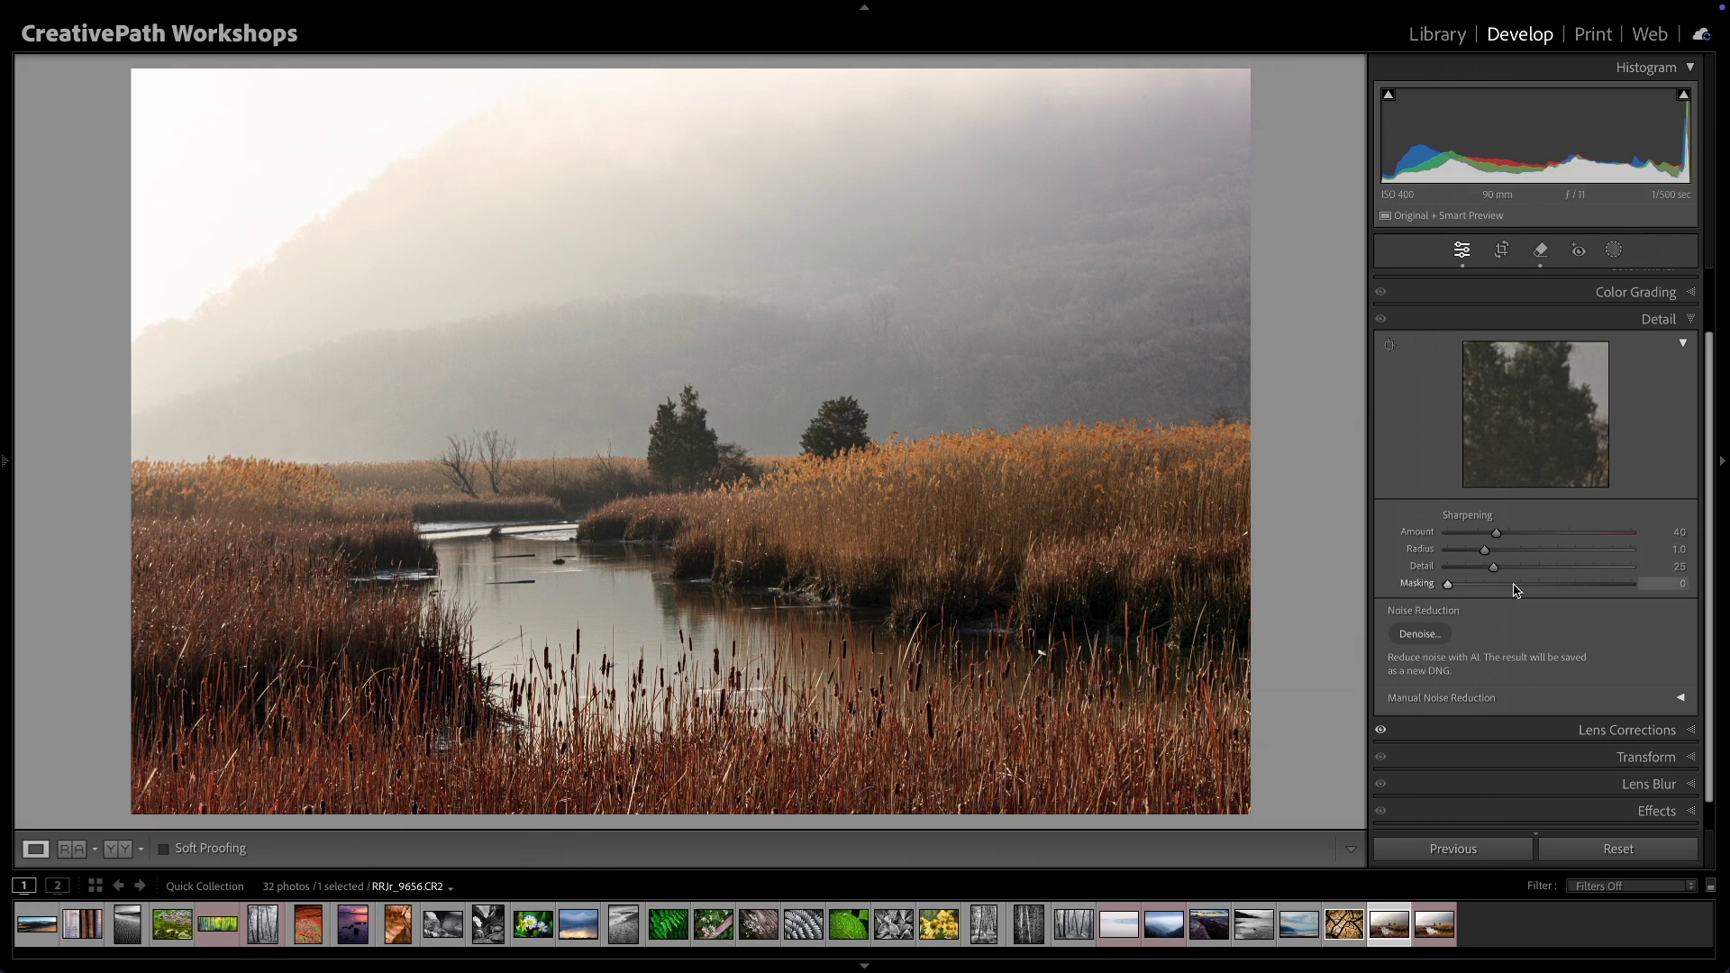
drag(1496, 531, 1516, 533)
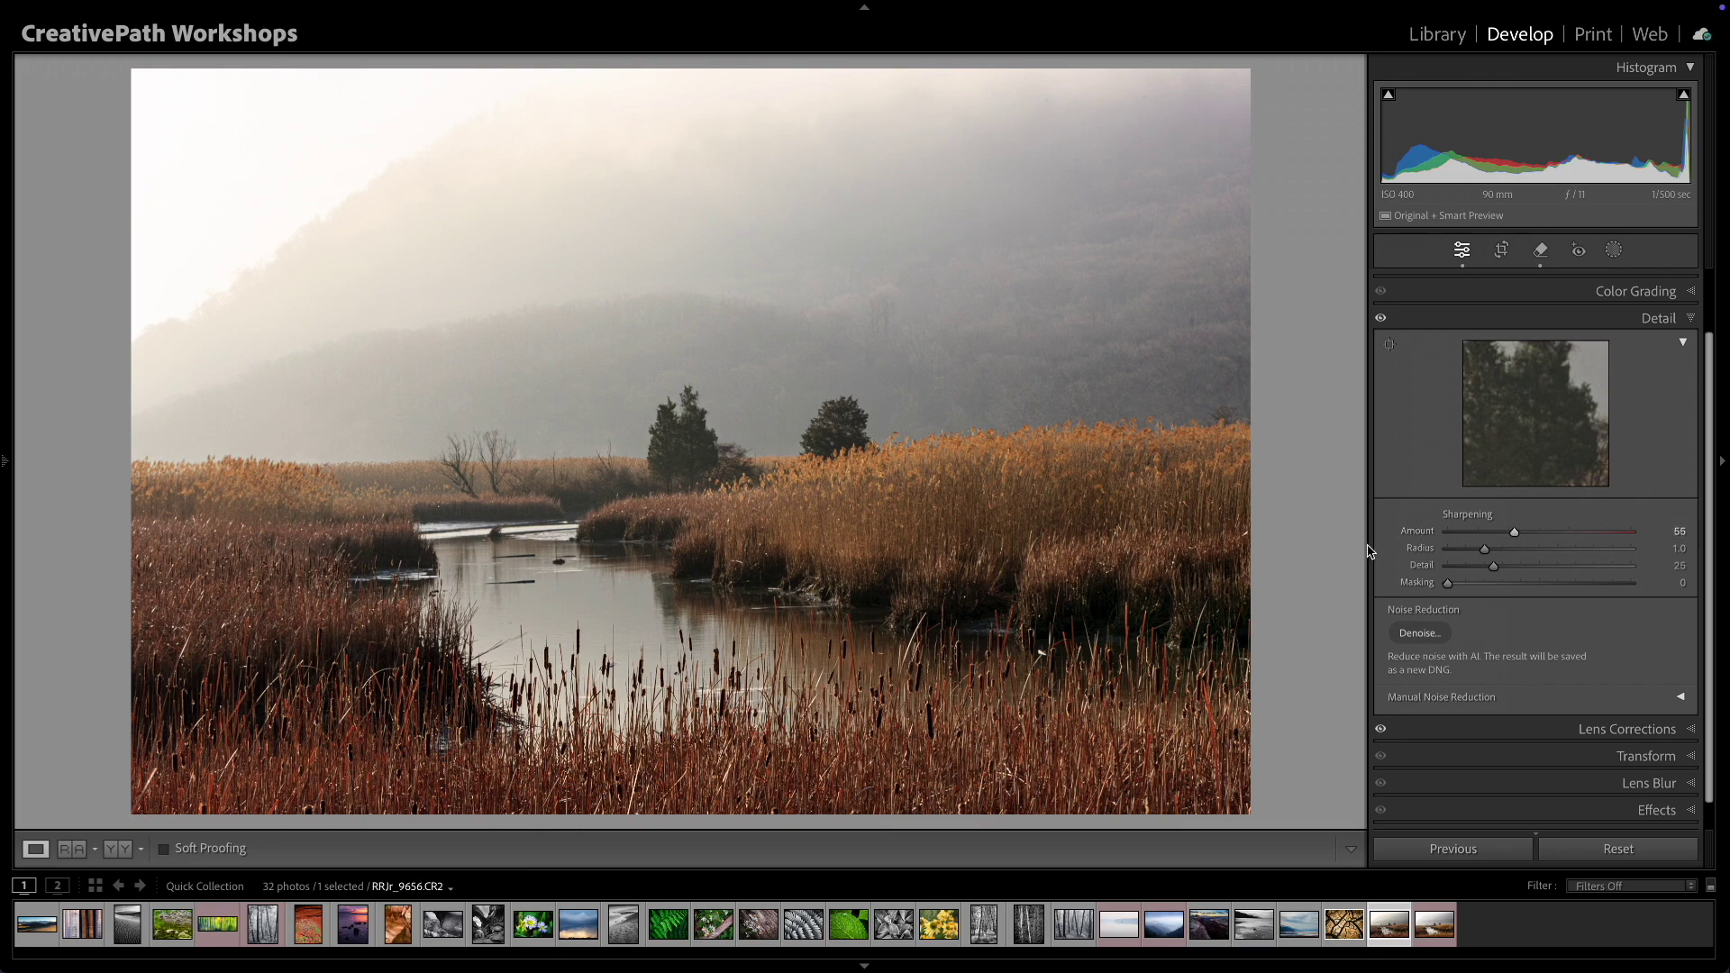
click(882, 520)
drag(884, 606, 912, 302)
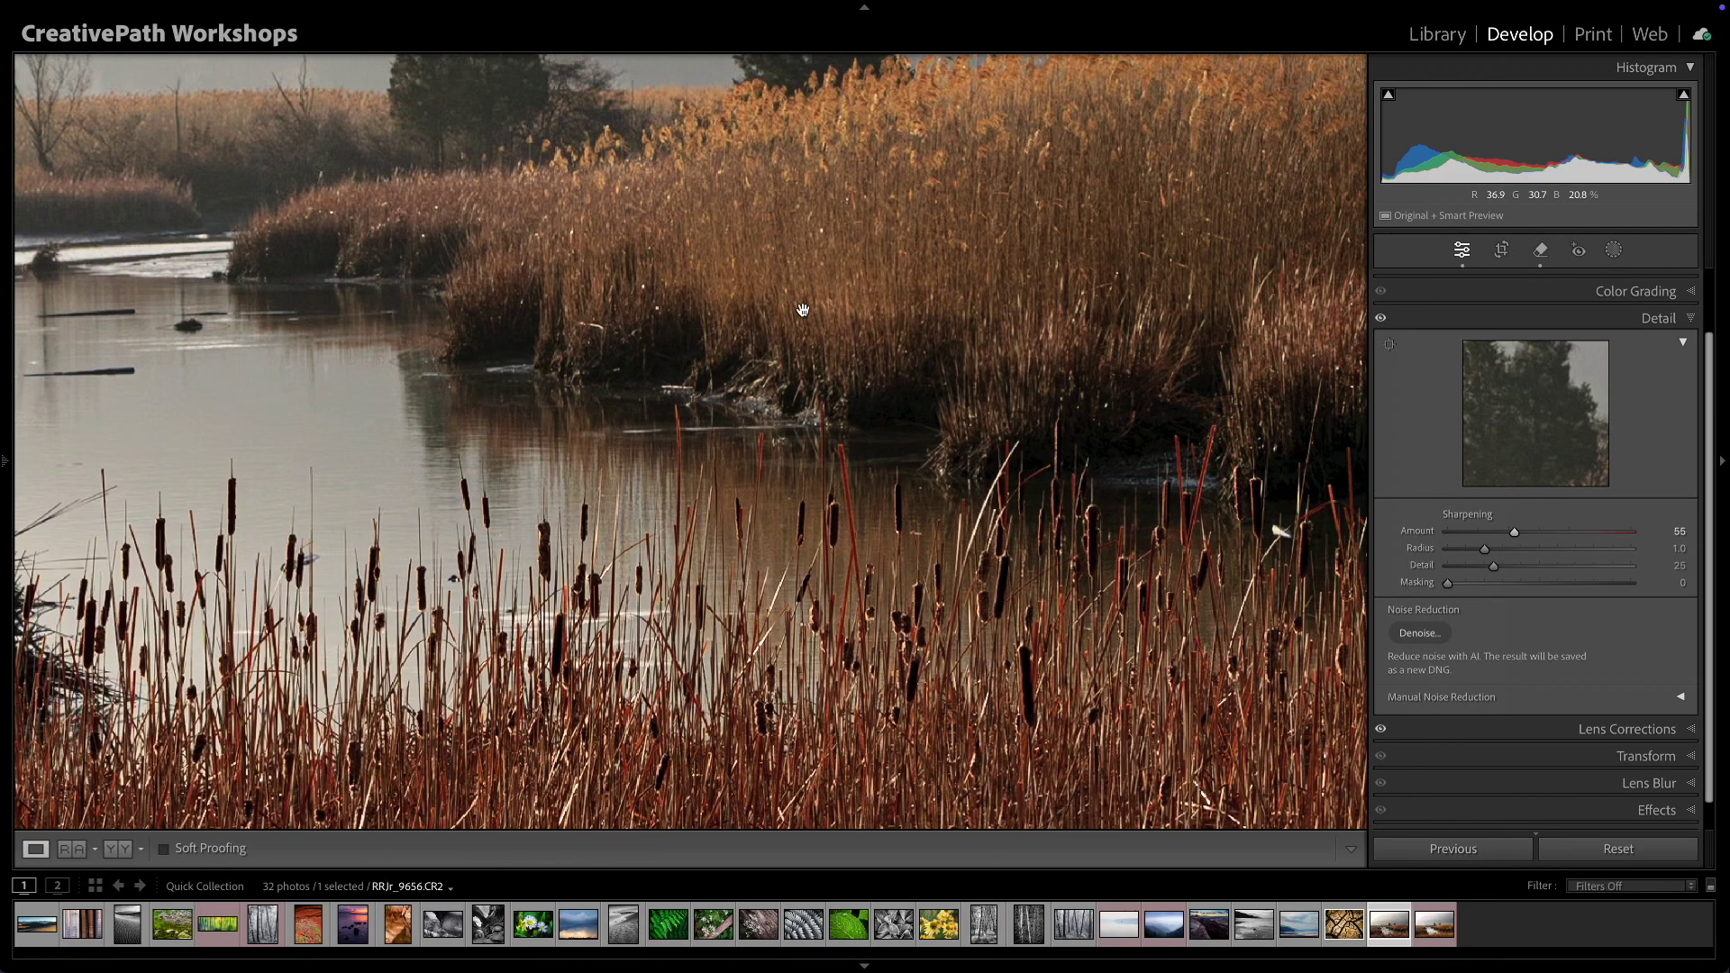
drag(802, 310, 826, 352)
drag(772, 458, 787, 363)
drag(684, 396, 1018, 327)
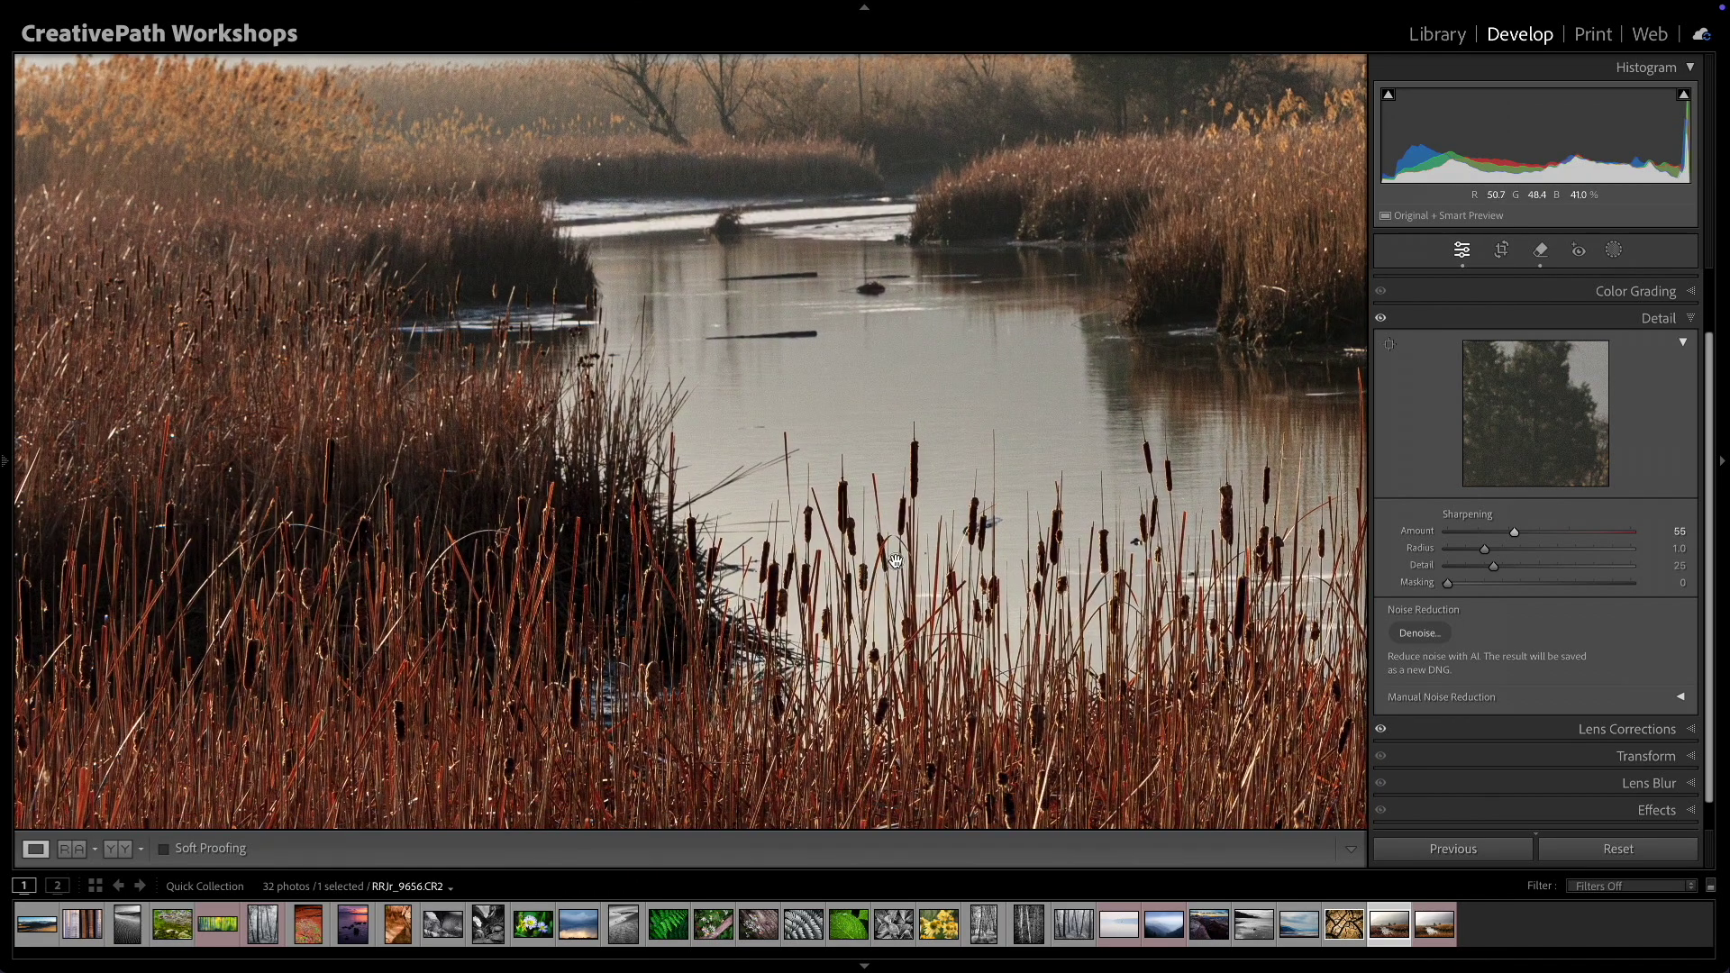
mouse_move(1513, 534)
mouse_down()
mouse_move(1490, 534)
mouse_move(1519, 534)
mouse_up()
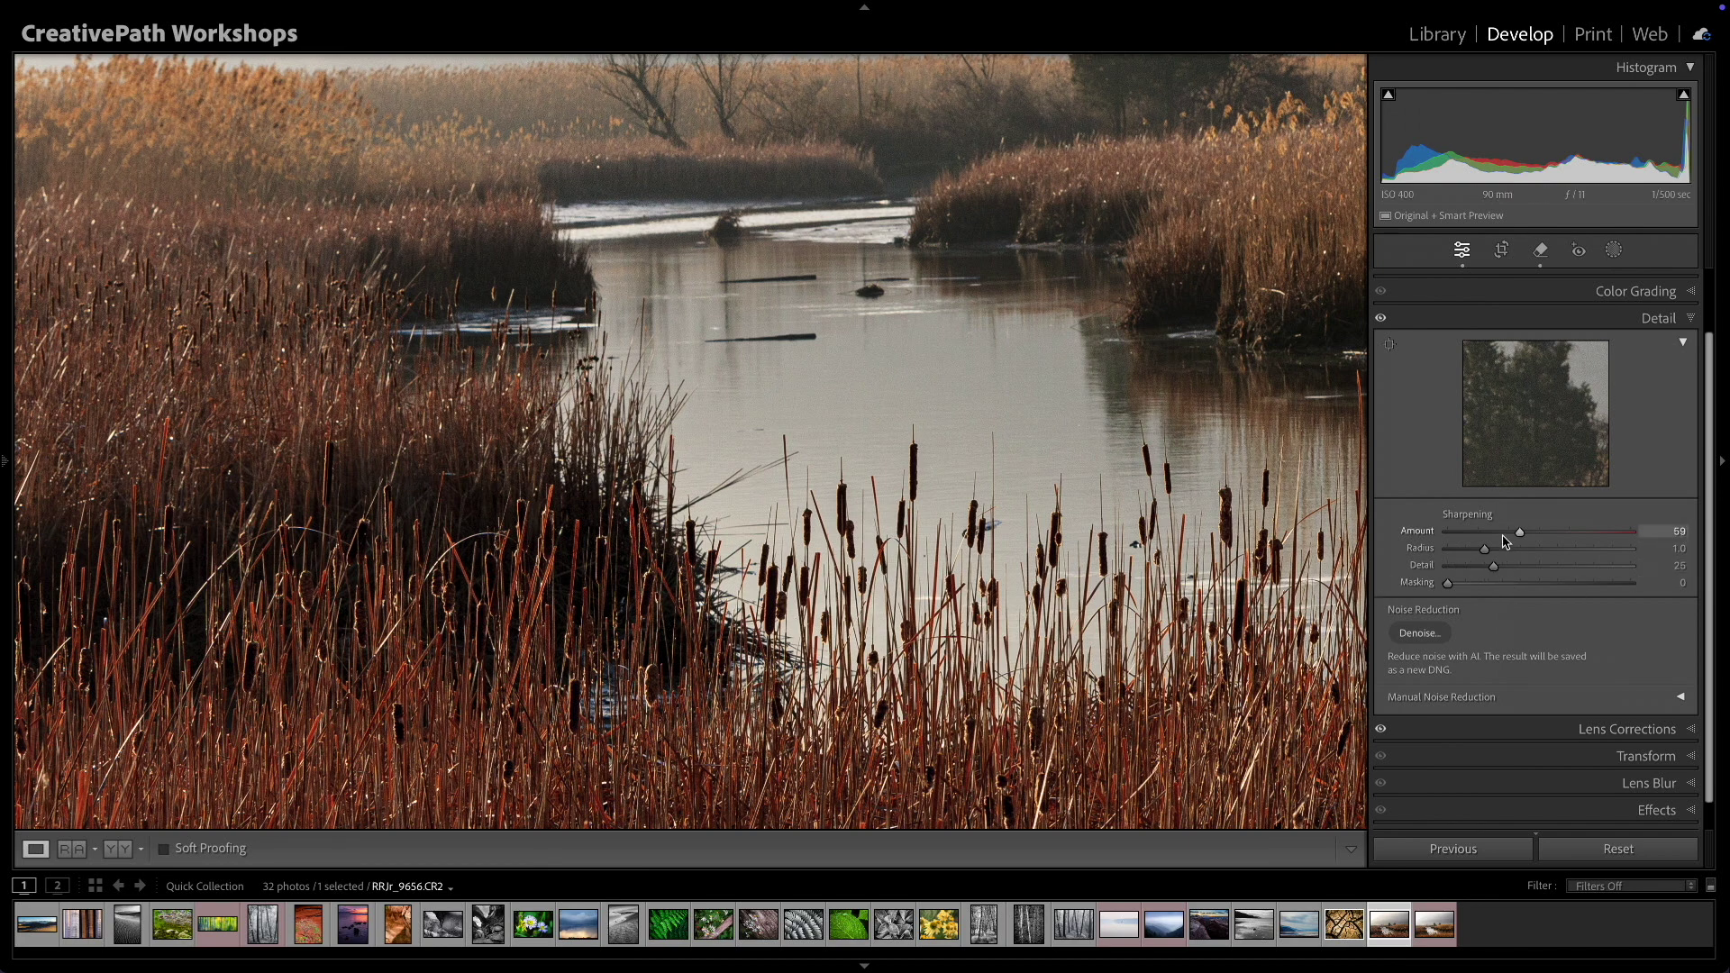
drag(1492, 565, 1563, 564)
click(951, 562)
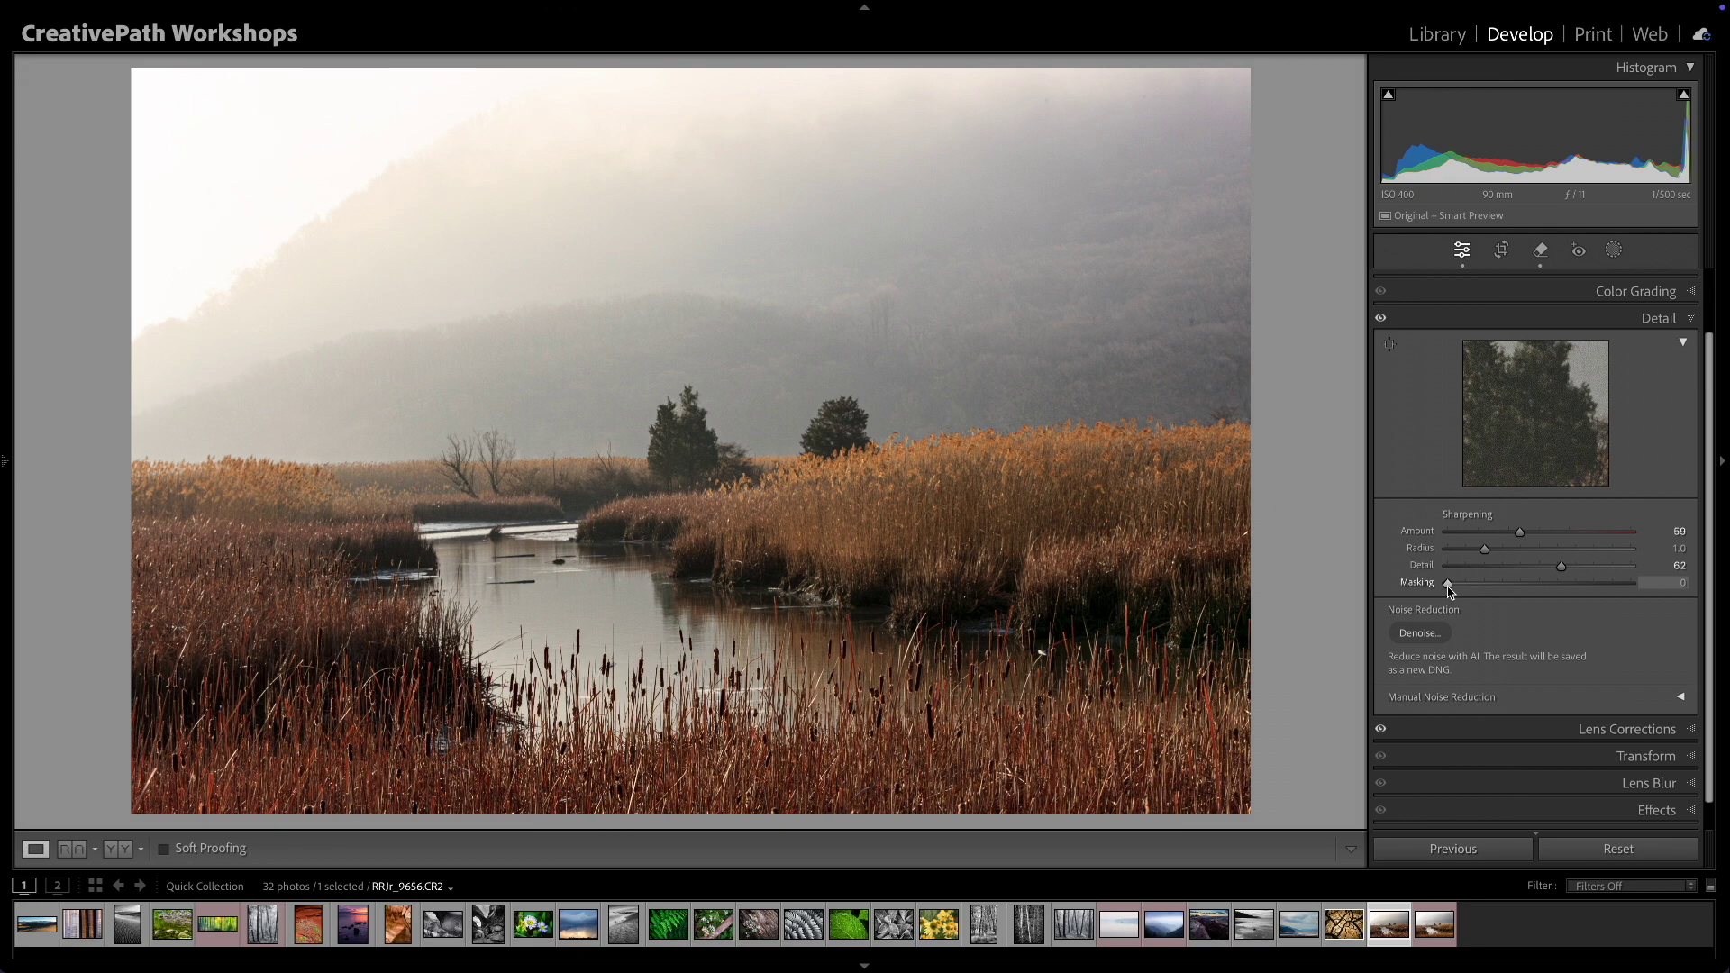
Step: Set the sharpening Masking to 29 with the mask preview, and compare the result with the before version
key(alt)
alt+click(1450, 583)
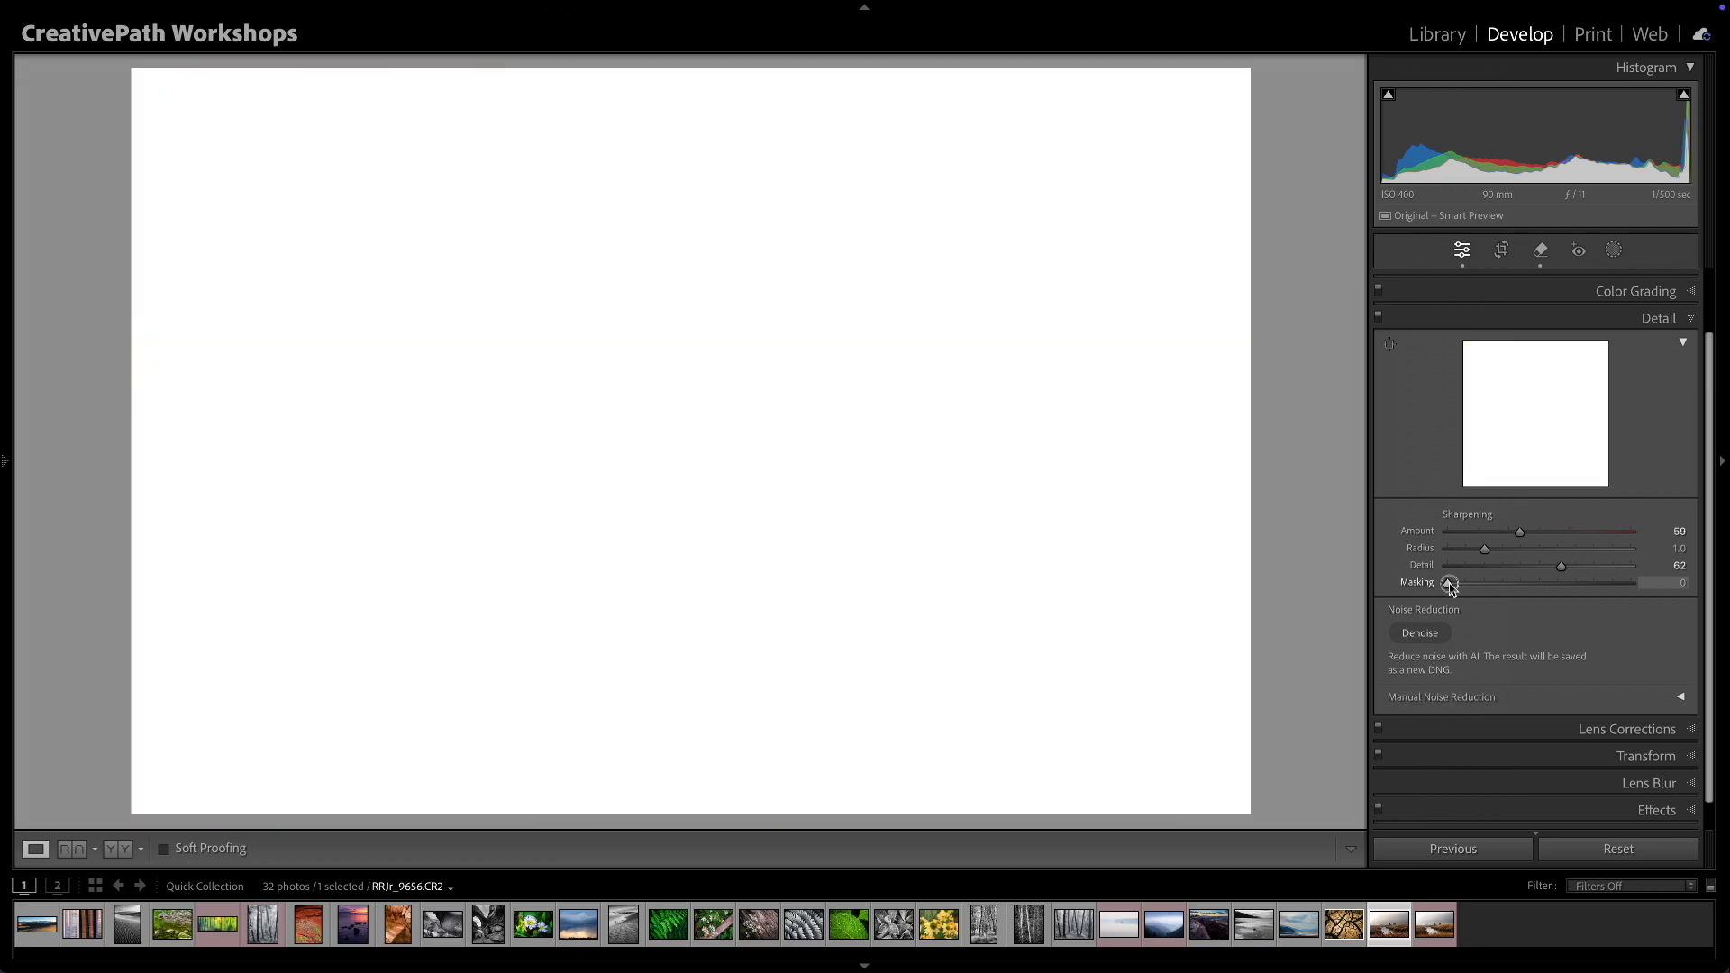
drag(1449, 584, 1483, 587)
drag(1487, 583, 1493, 585)
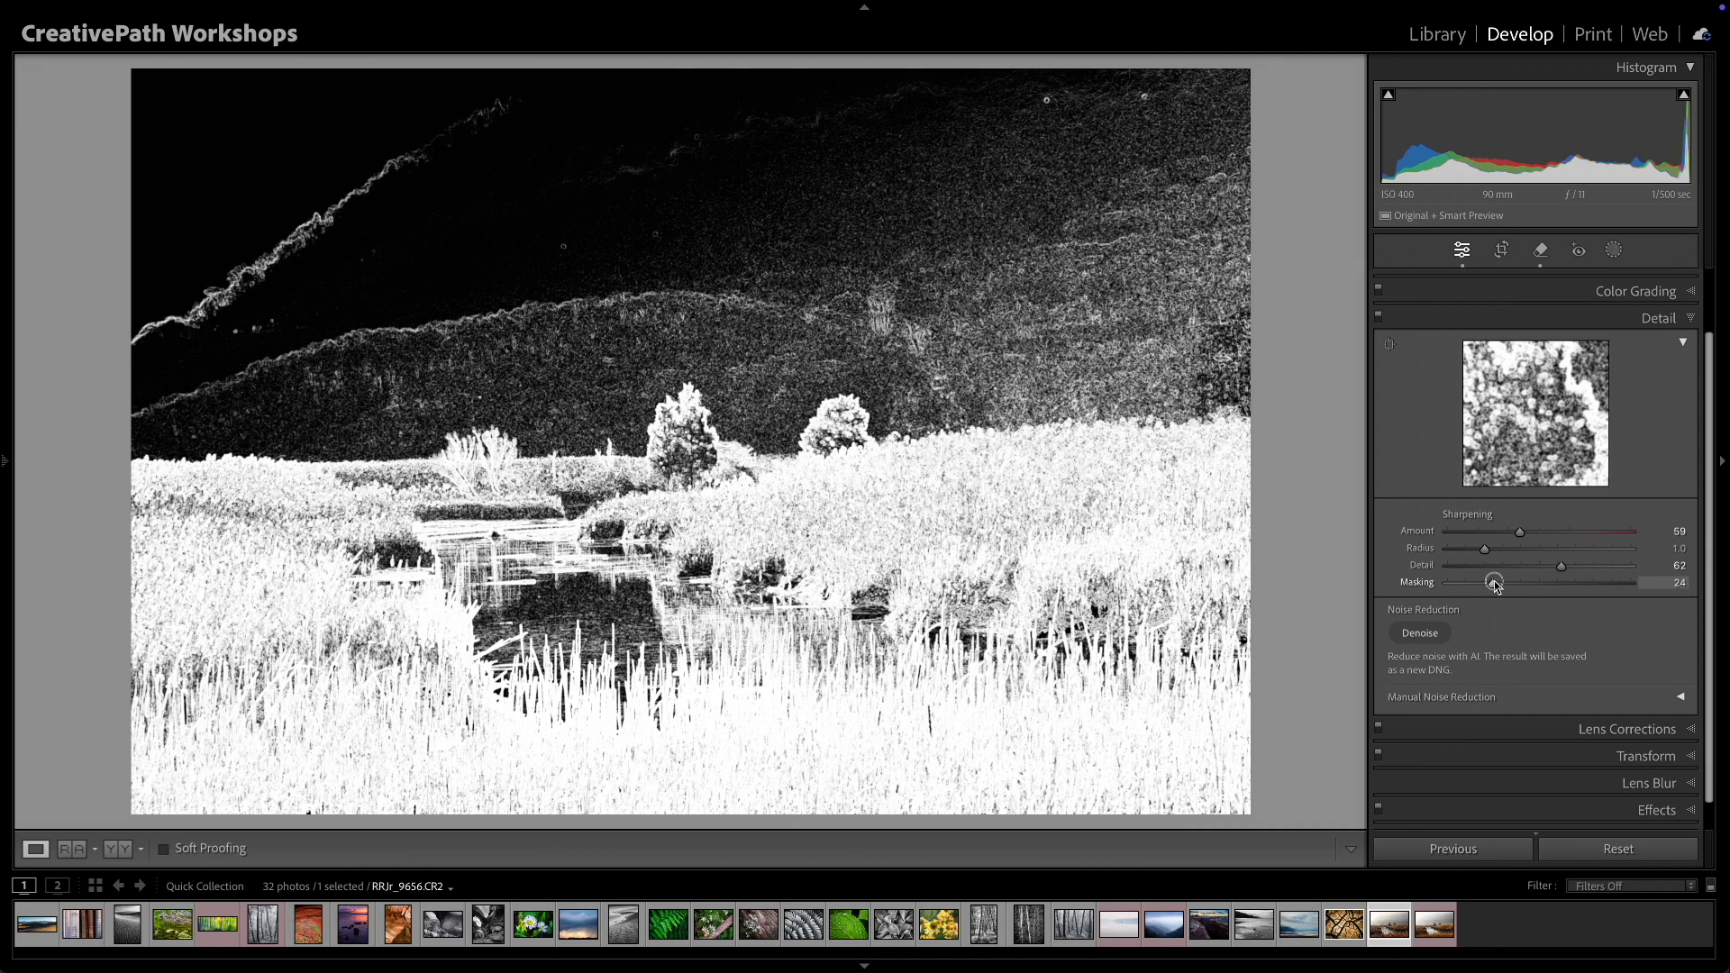
drag(1494, 586, 1501, 585)
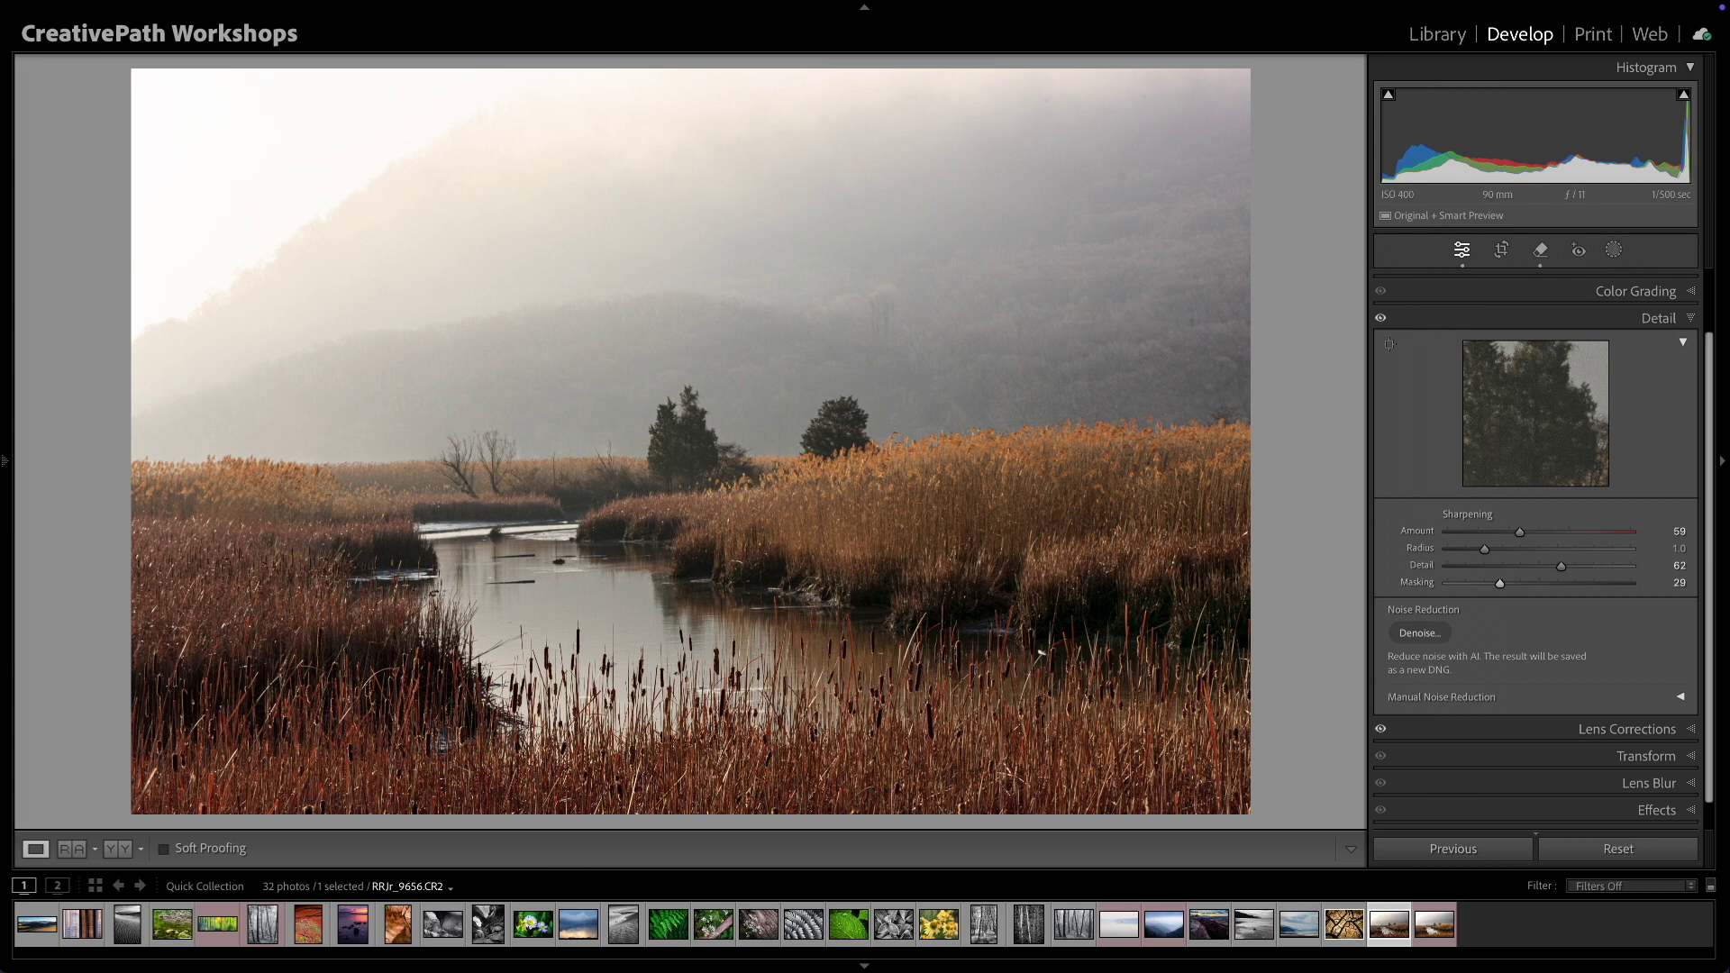
key(backslash)
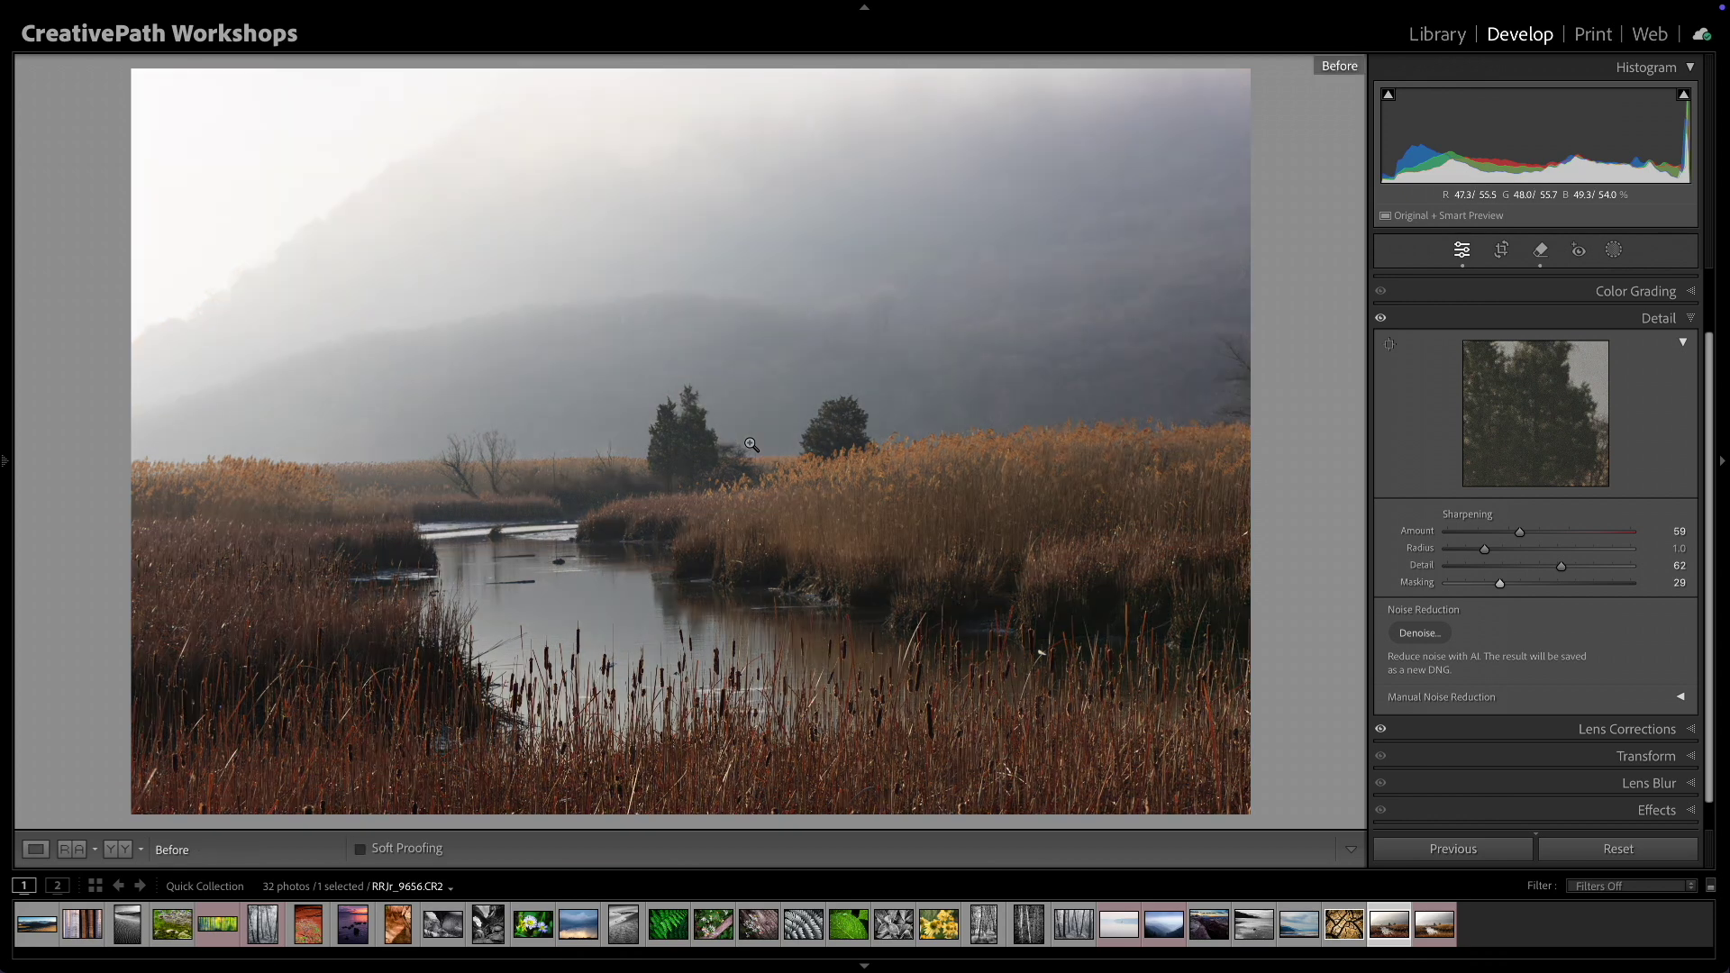
key(backslash)
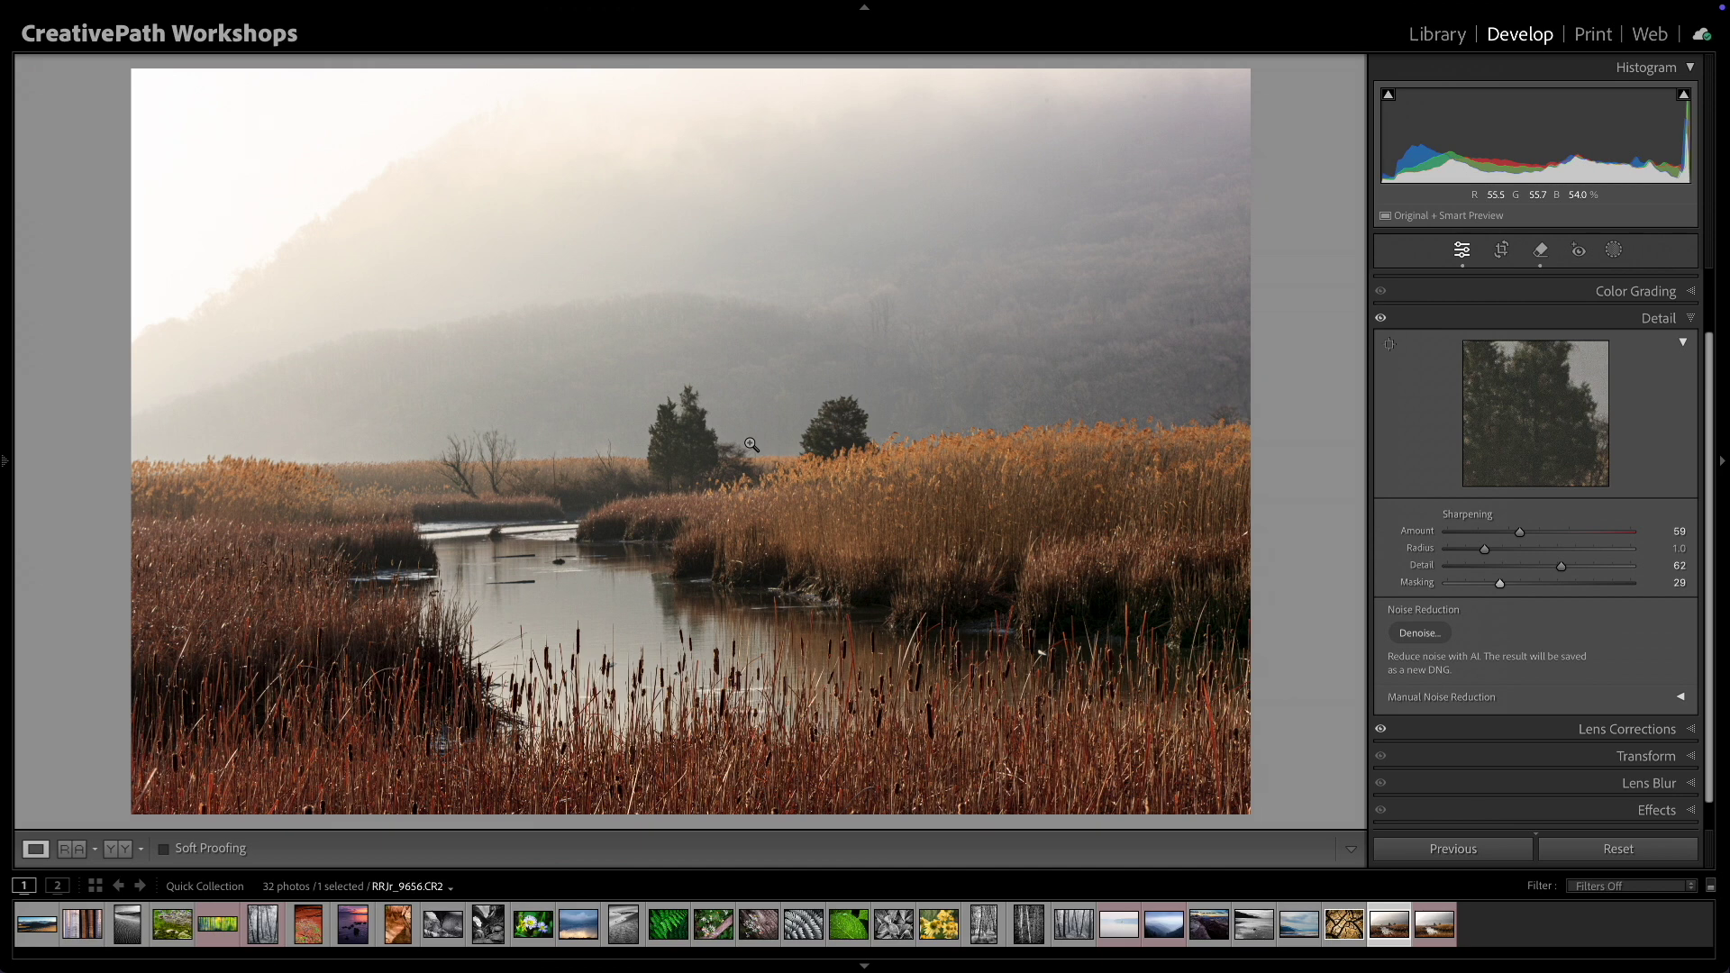
Step: Add a linear gradient mask covering the sky and misty hills, fading out from above the trees into the far reeds
scroll(1681, 398, up, 2)
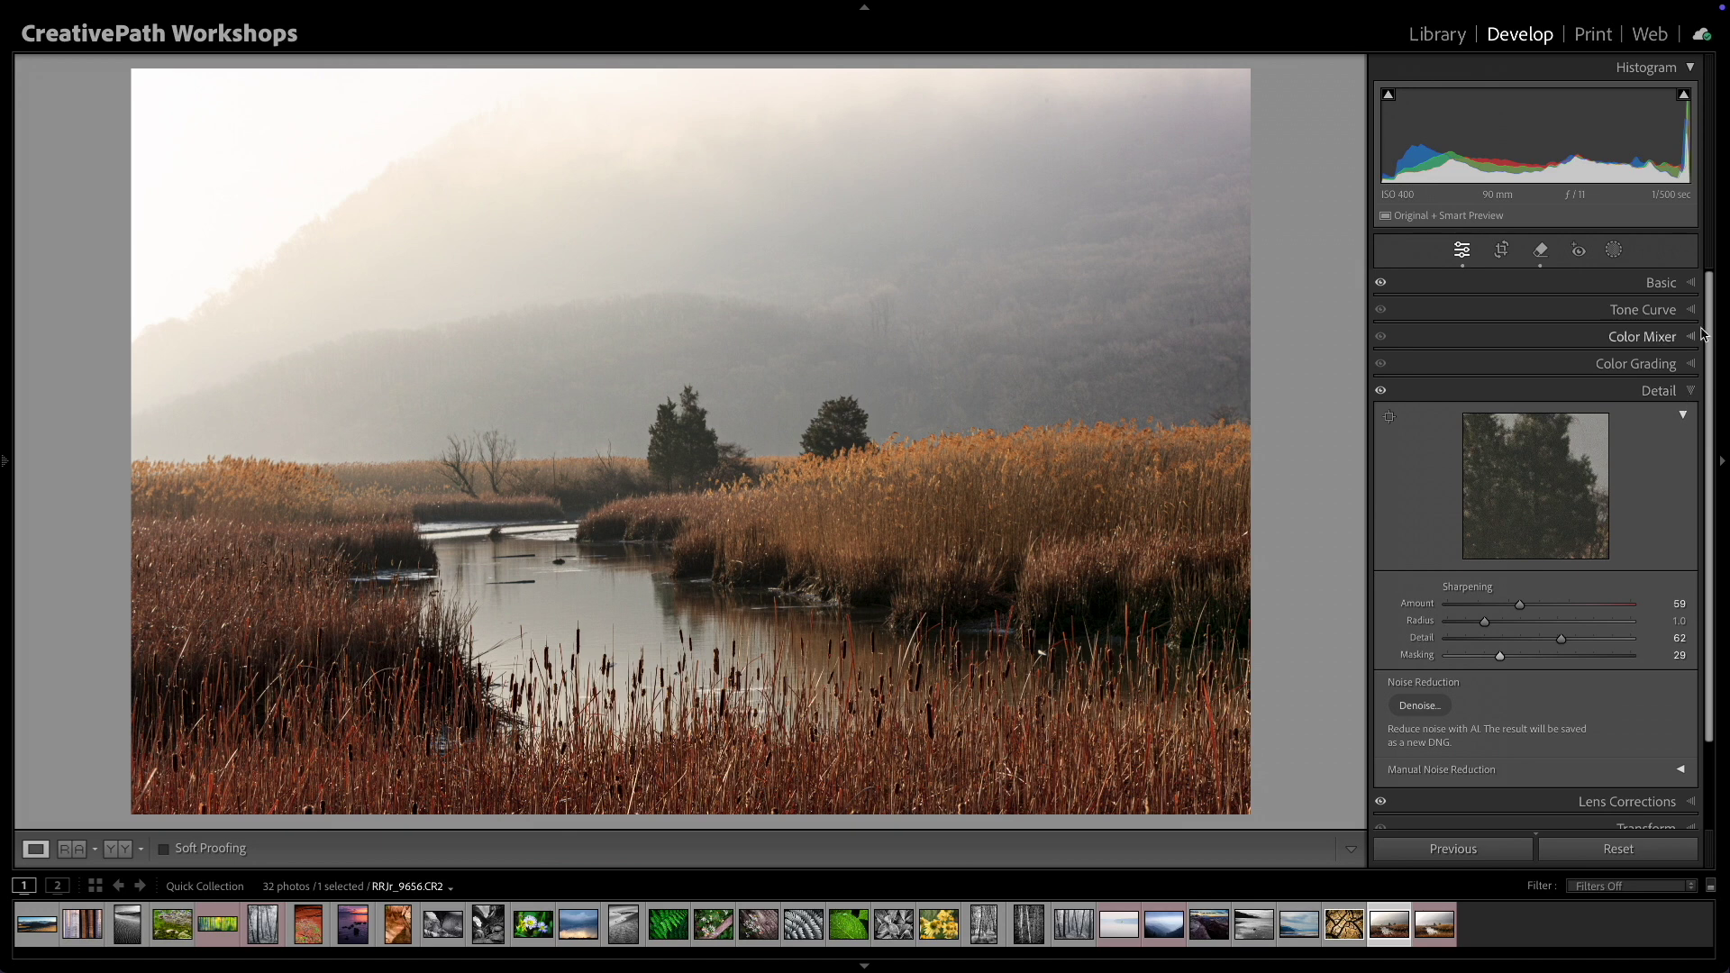
click(1678, 282)
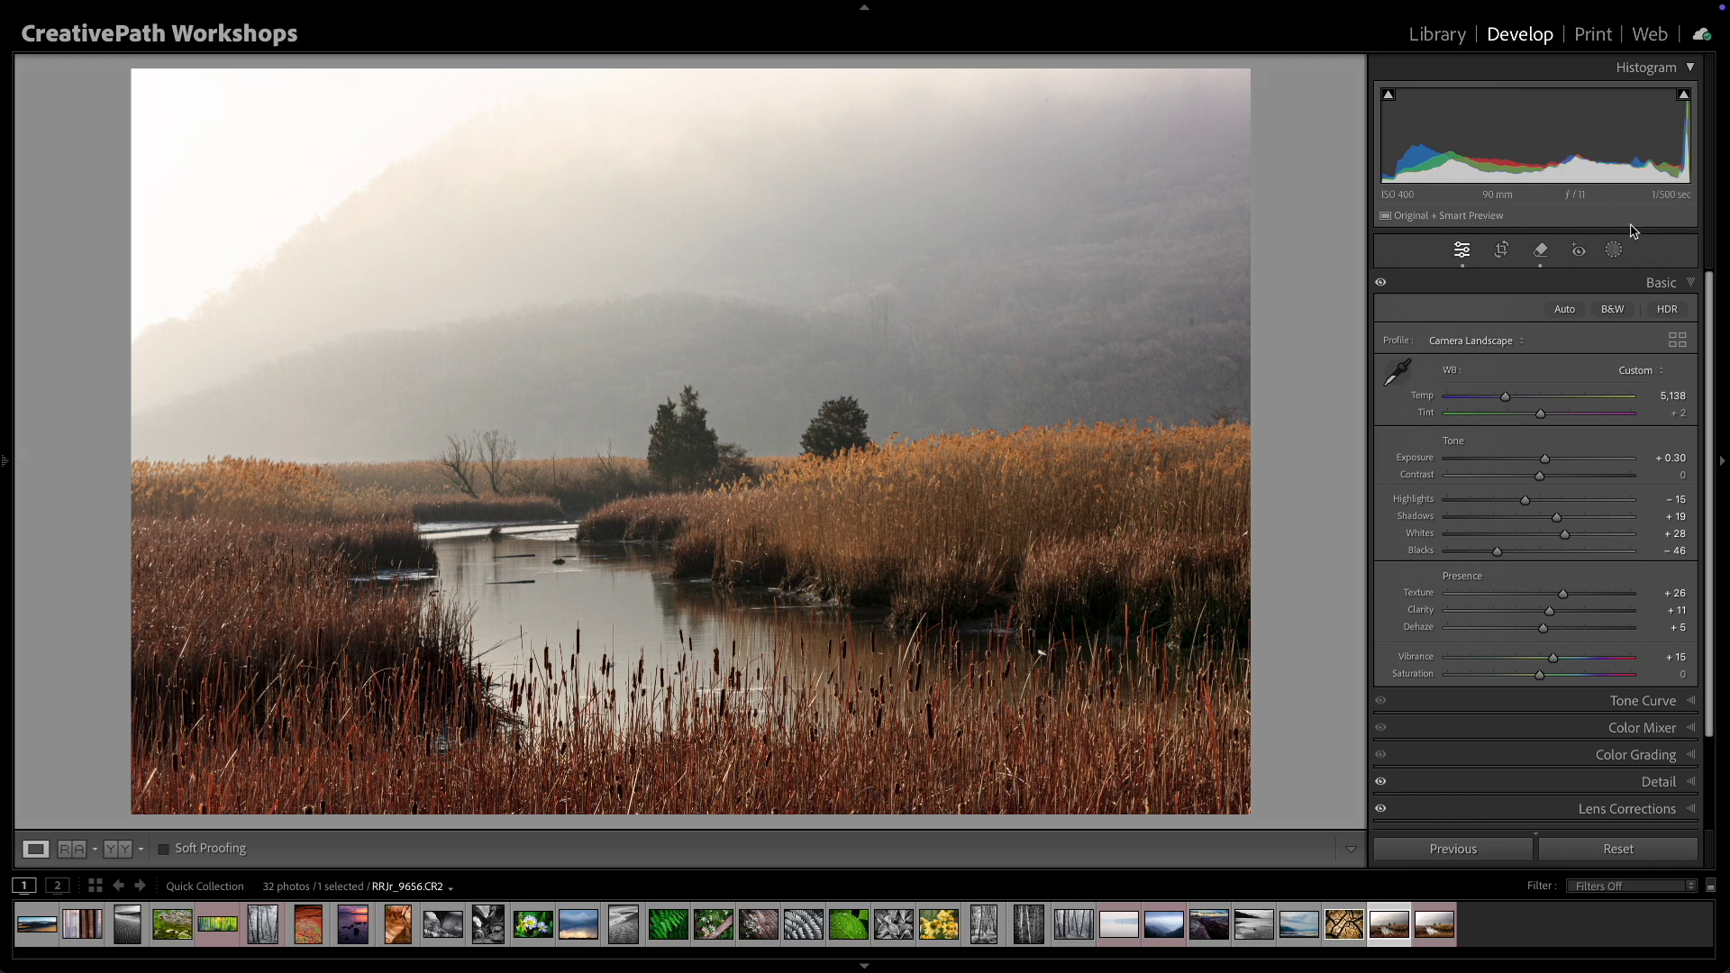
click(1615, 250)
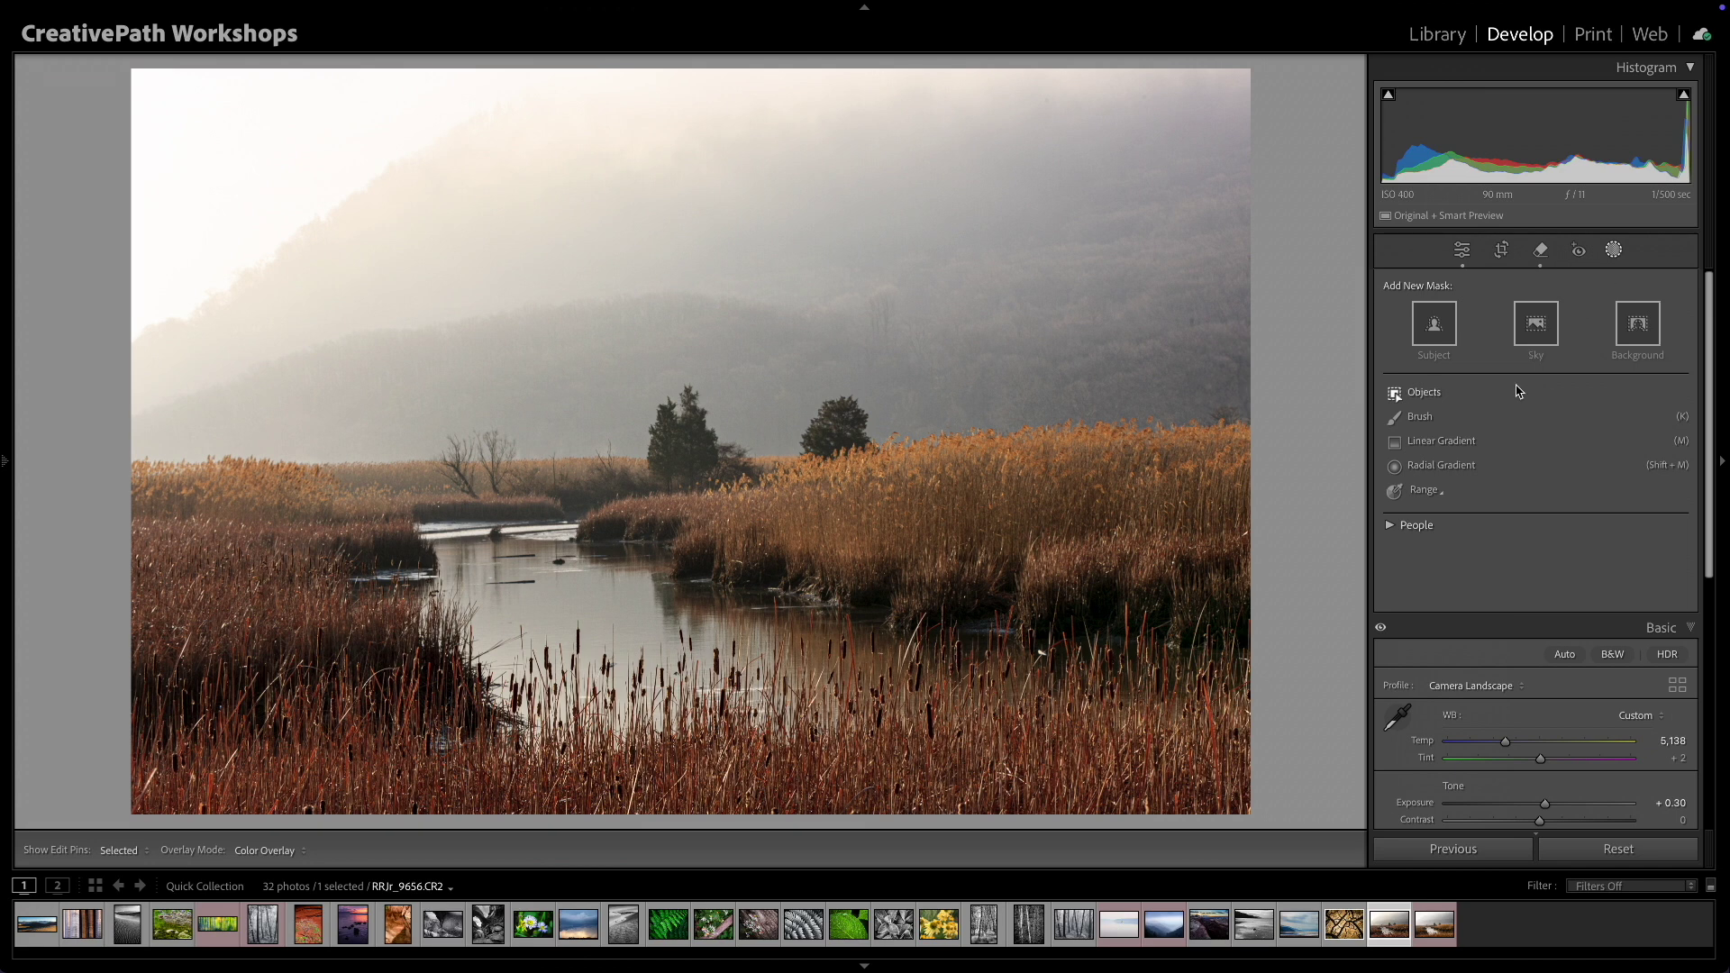
click(1469, 445)
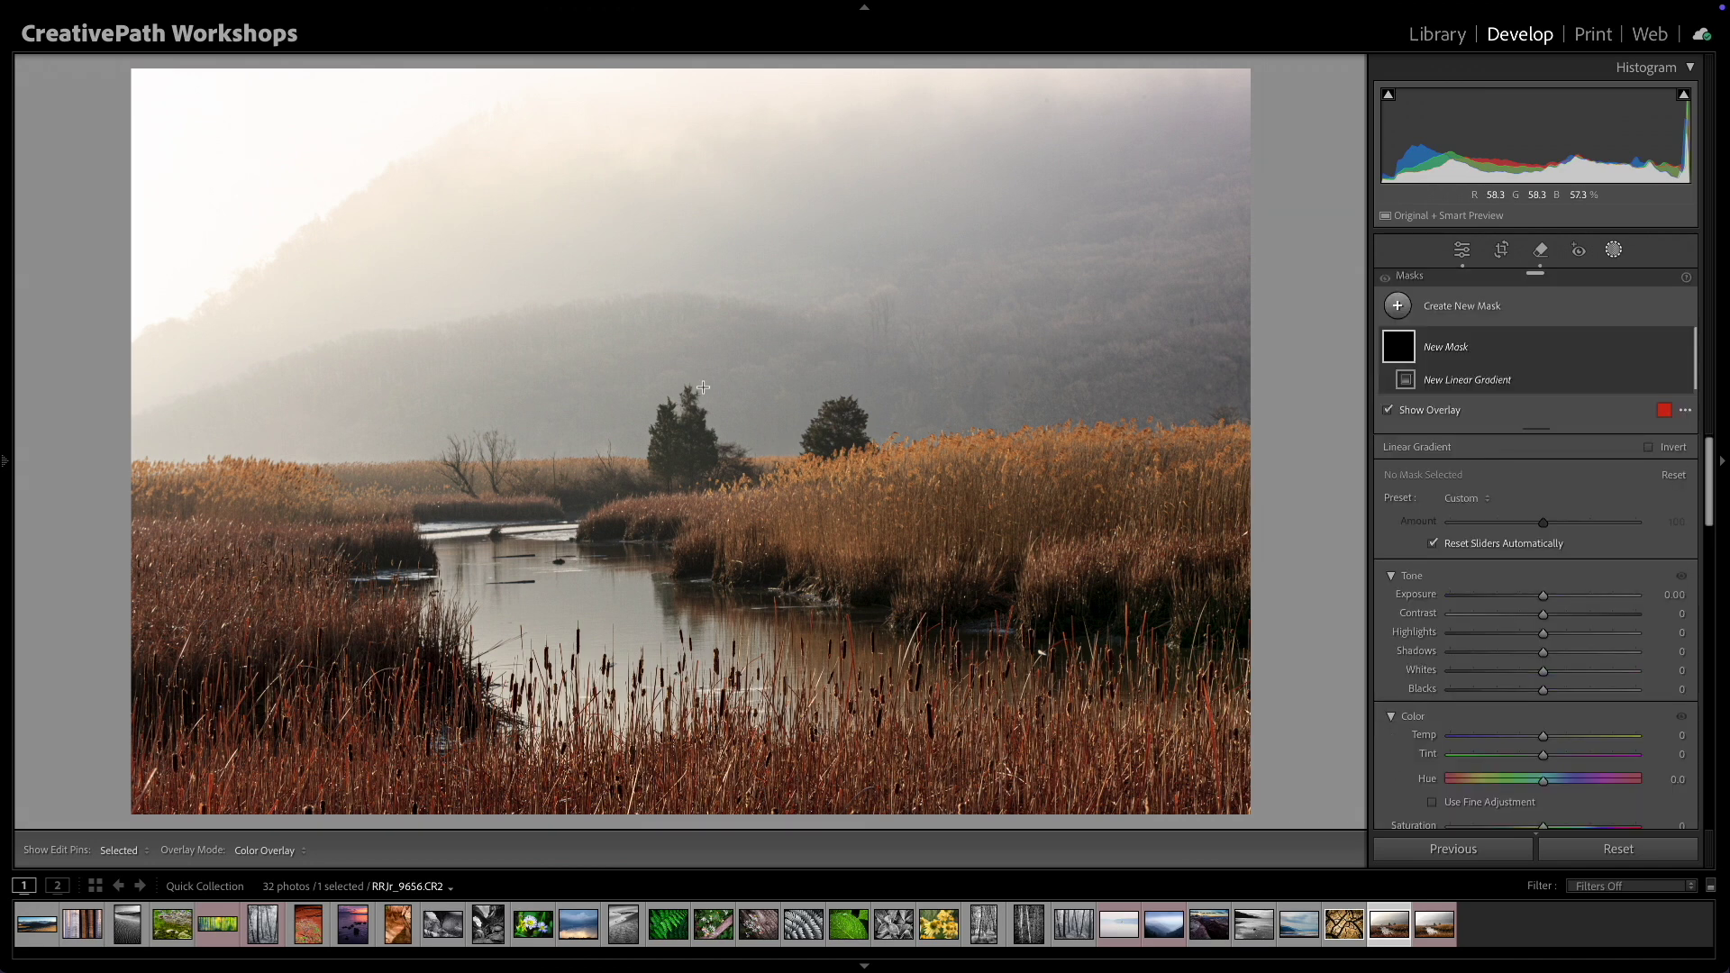
drag(743, 376, 744, 501)
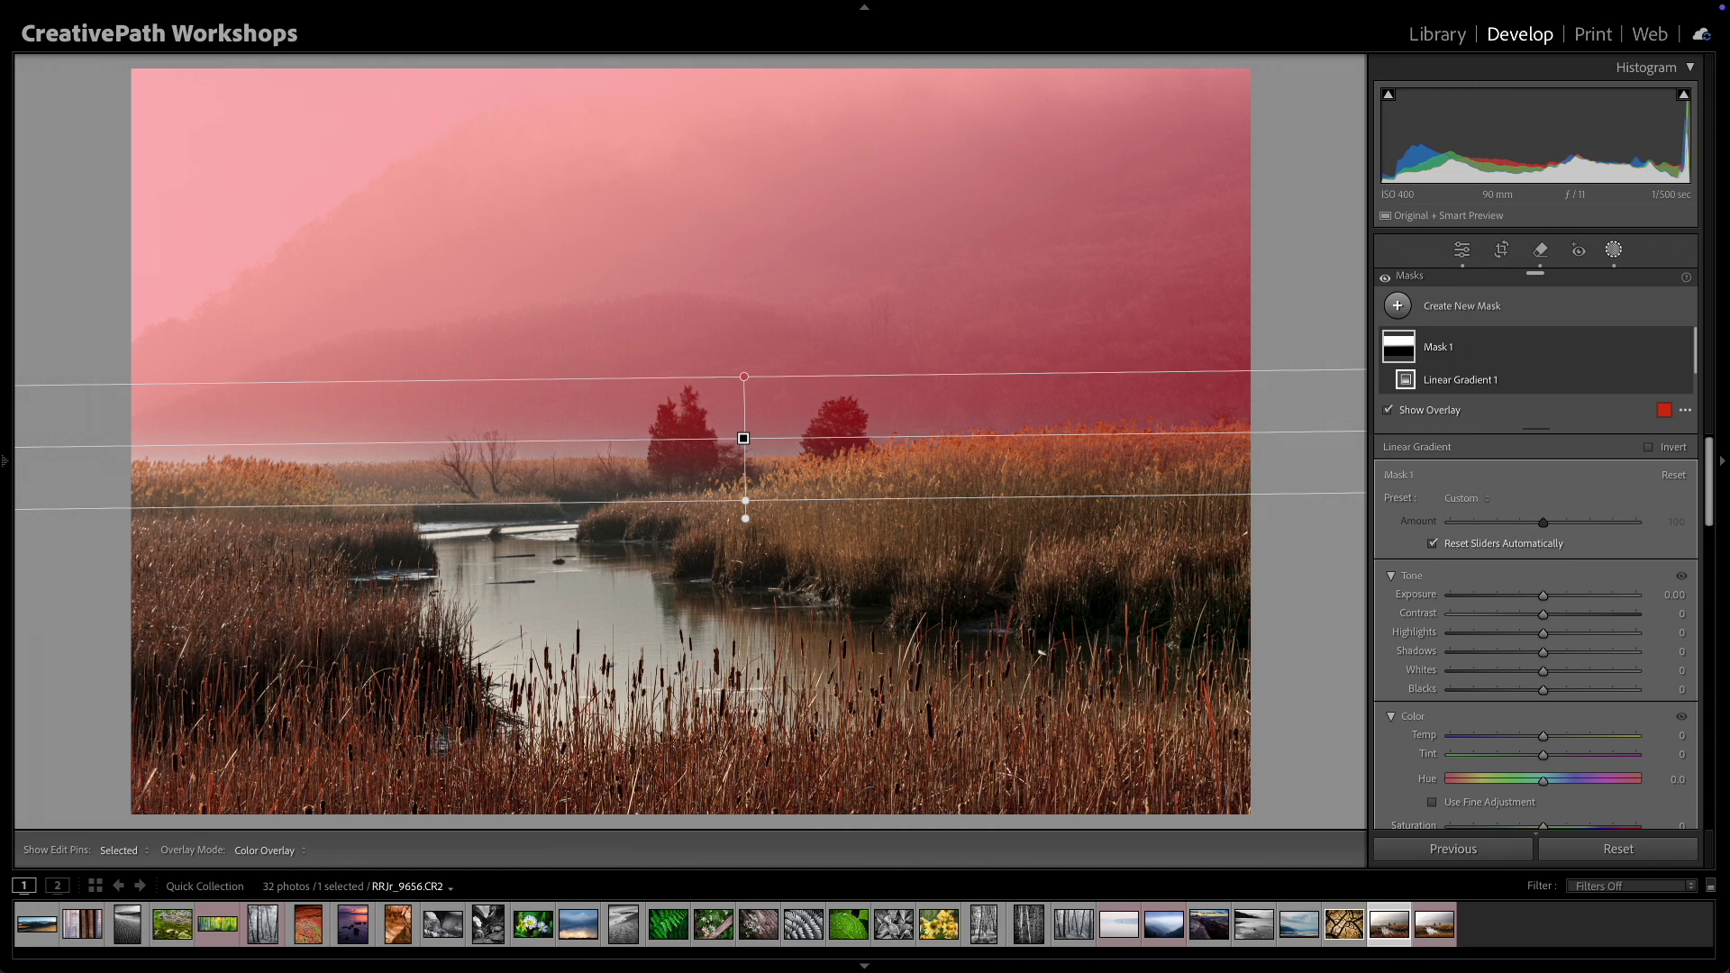
Step: Set the sky gradient mask's Highlights to −11 and Temp to −5
drag(1542, 633, 1533, 641)
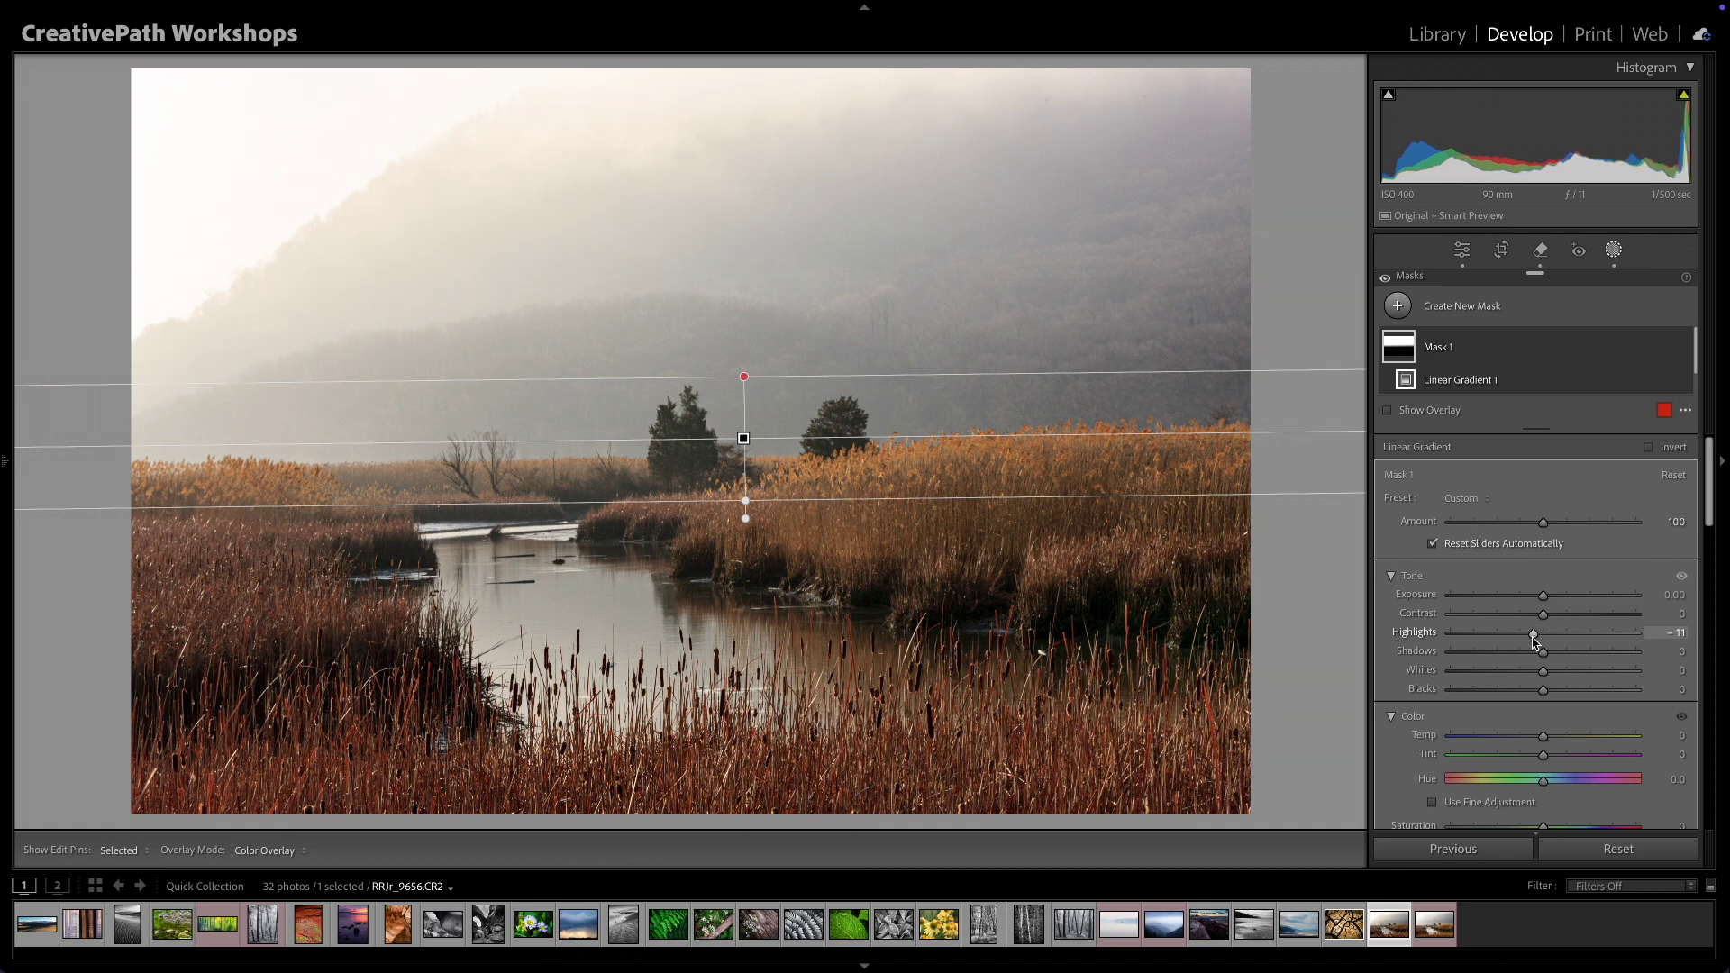
scroll(1543, 631, down, 4)
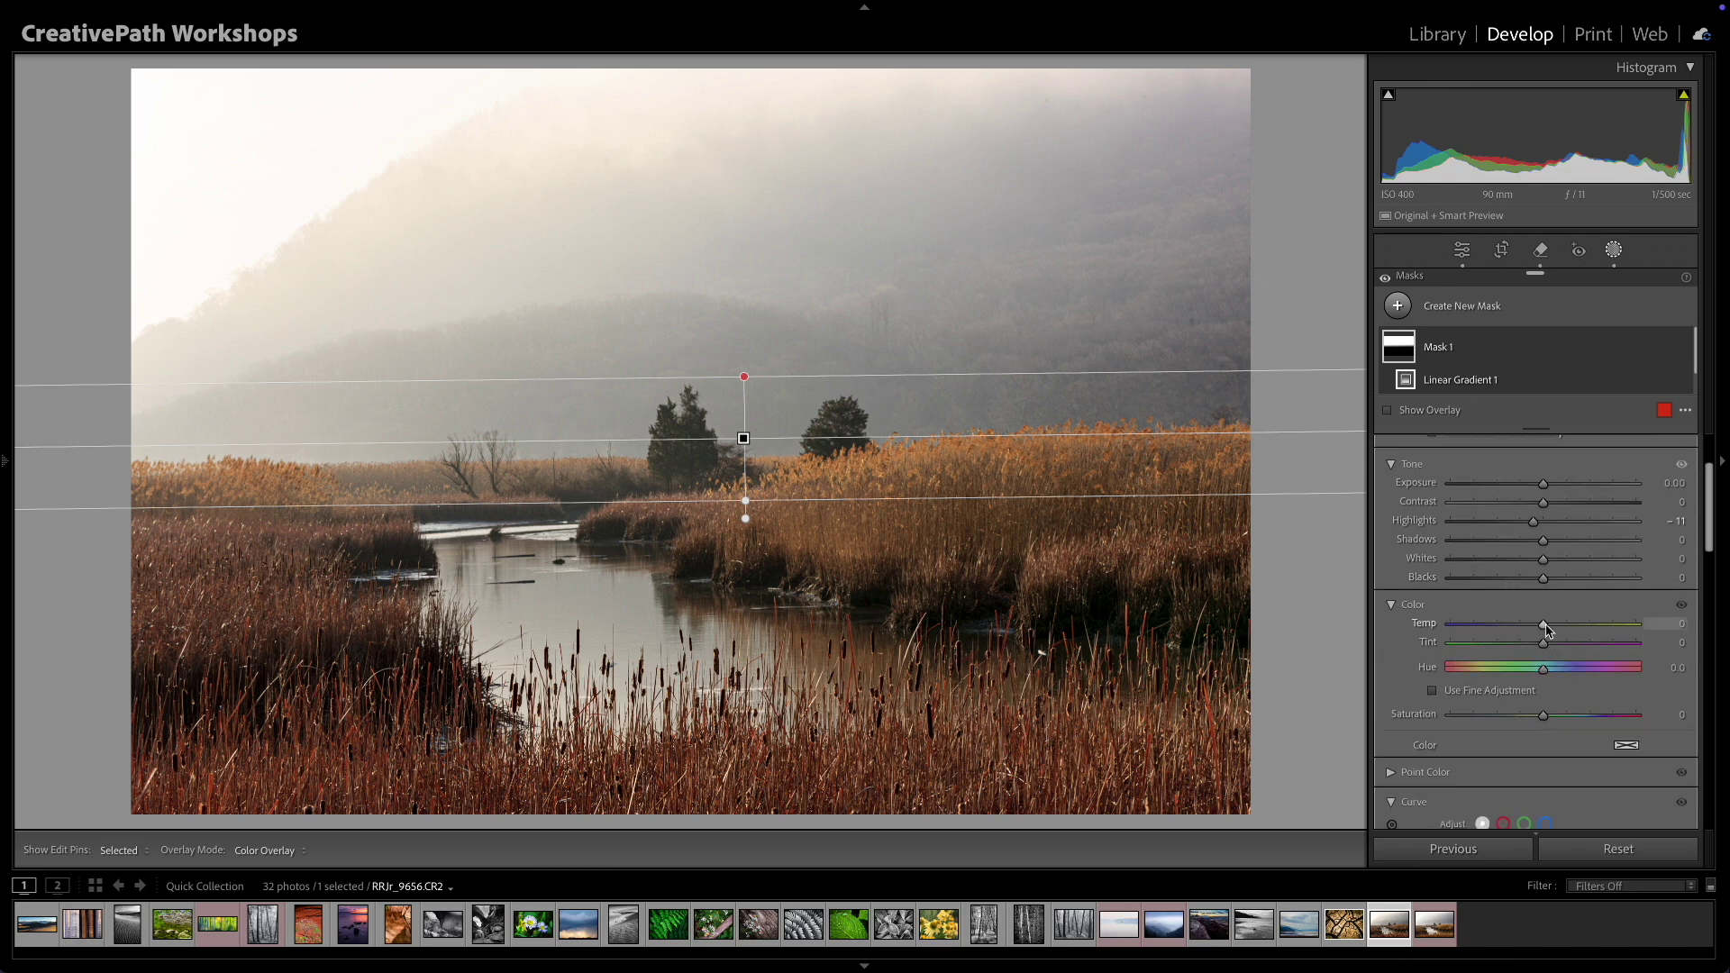
drag(1546, 630, 1541, 631)
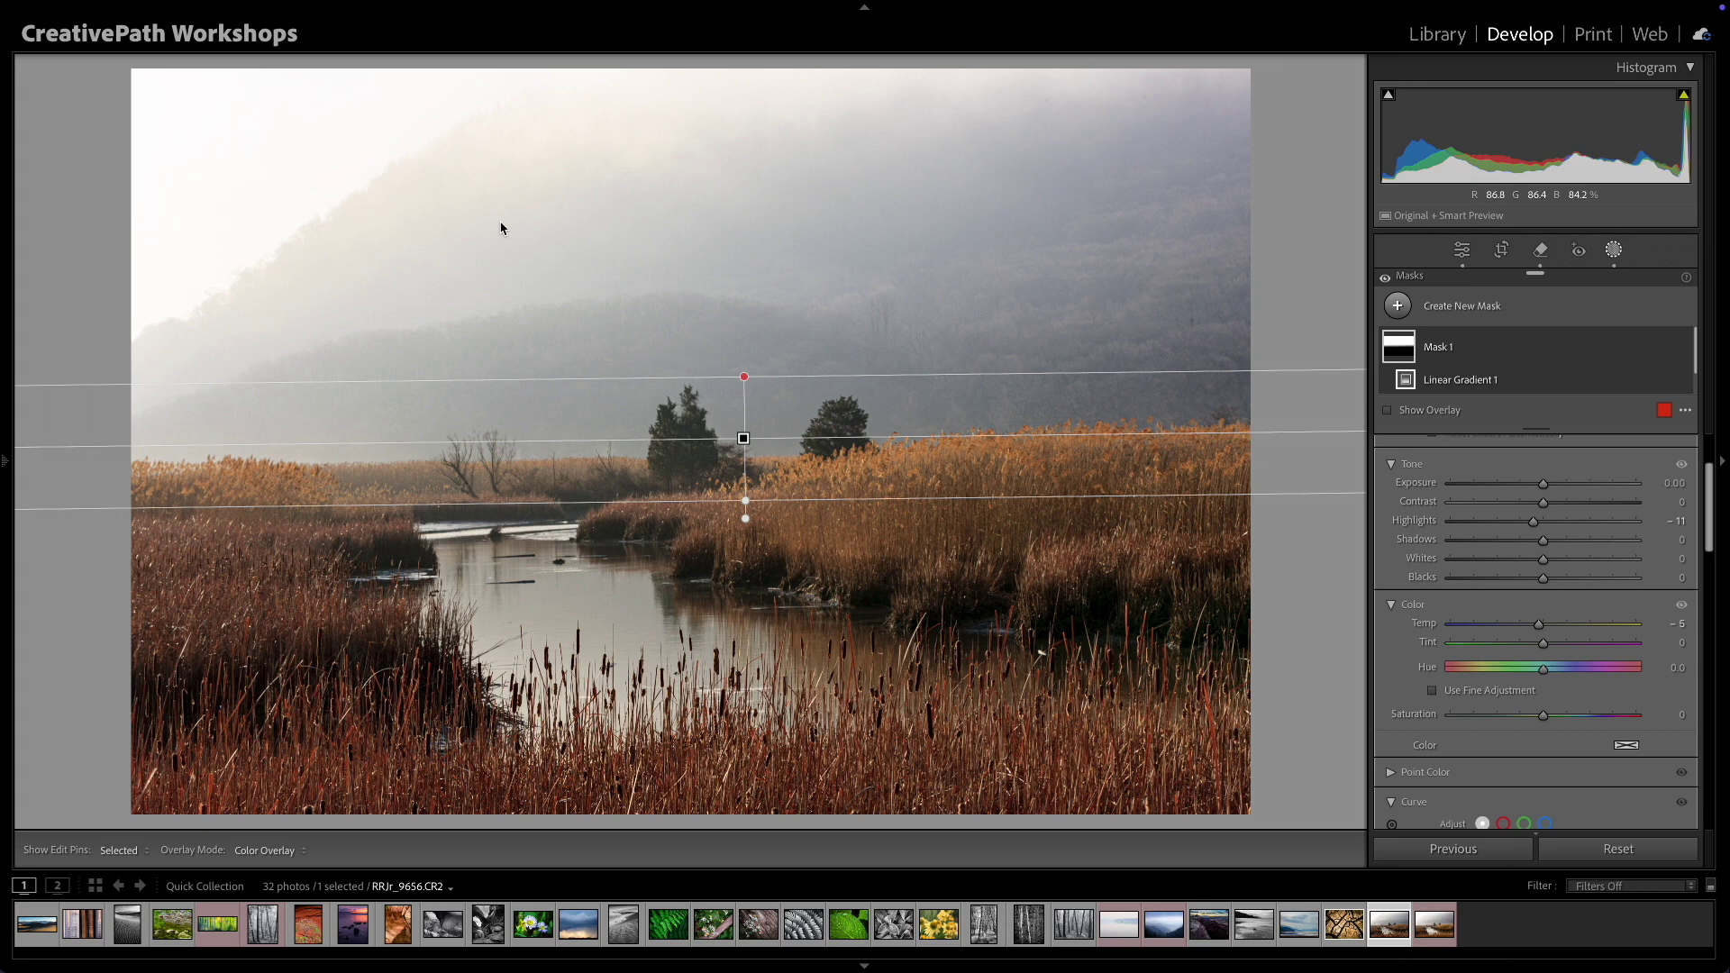
Step: Compare the photo with its before version, and switch Mask 1 off and on to judge its effect
key(shift+w)
key(backslash)
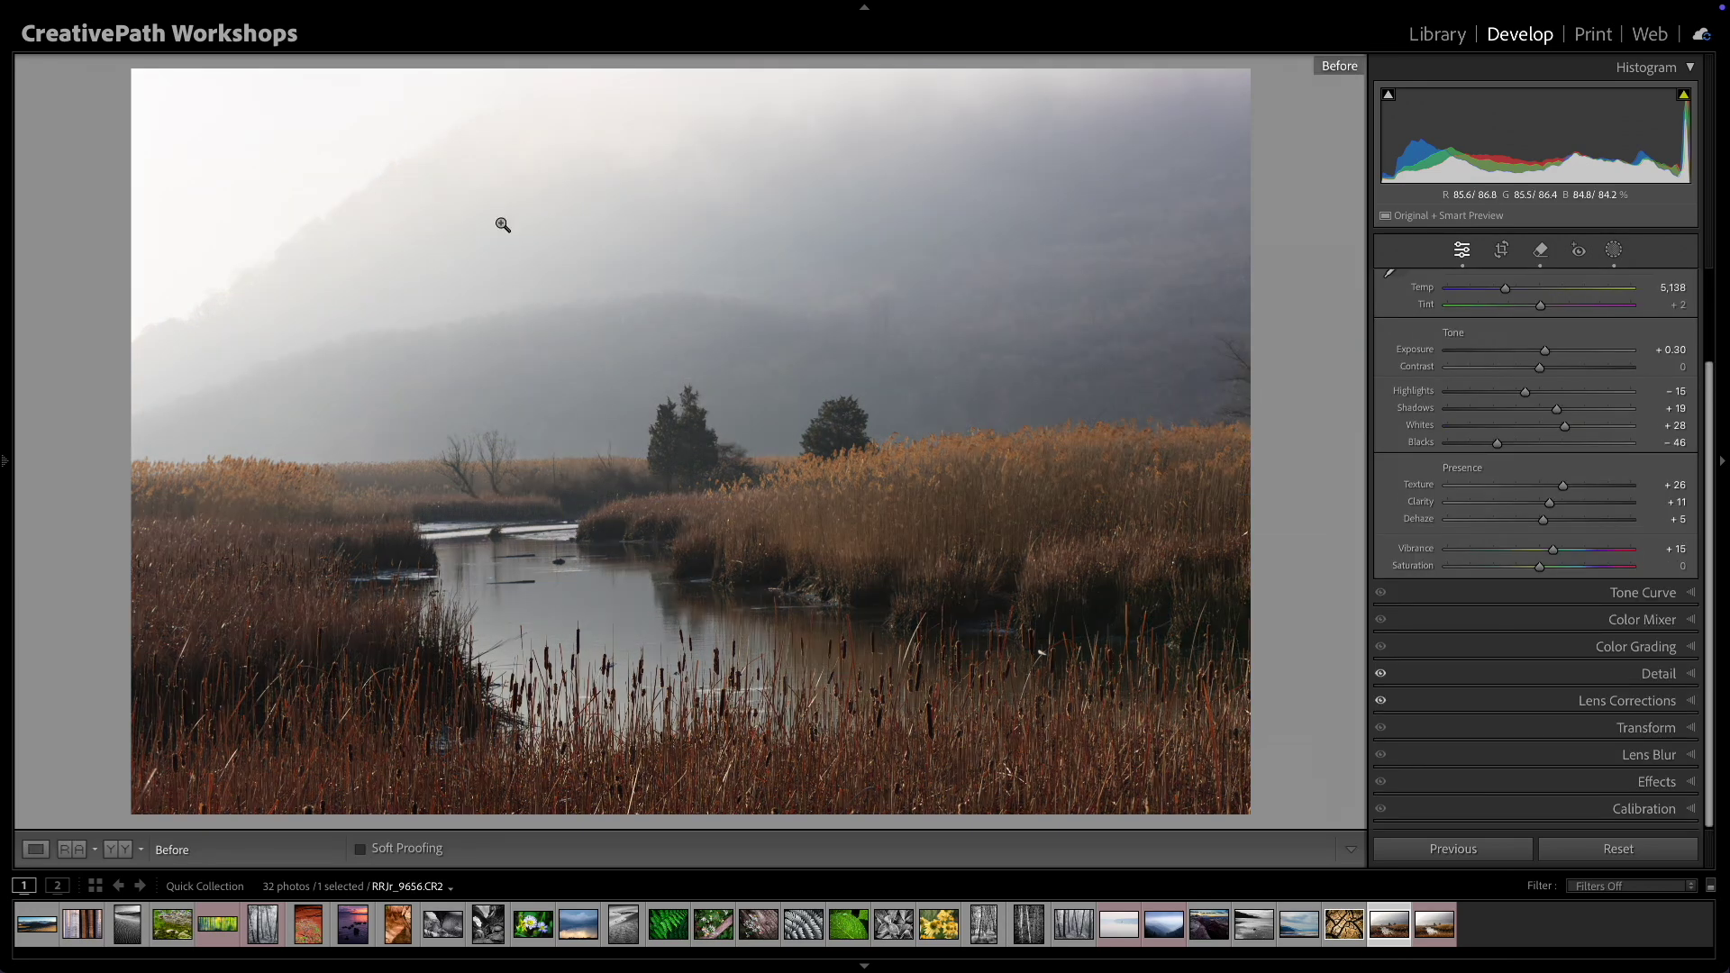
key(backslash)
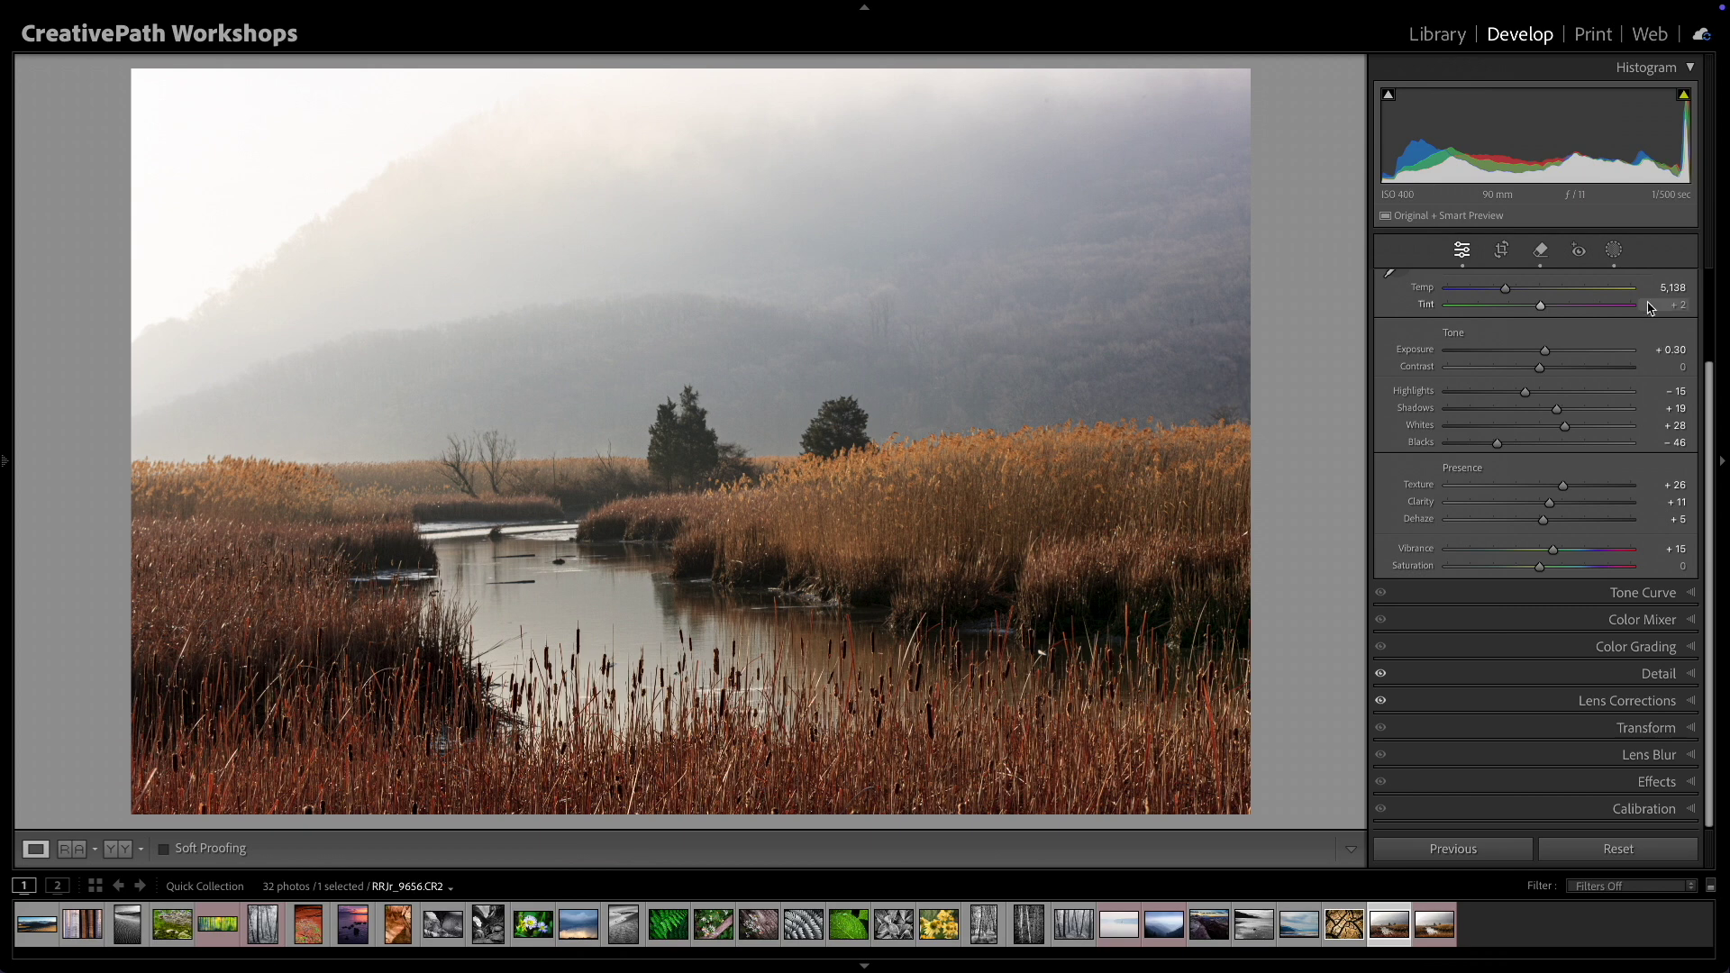
click(1611, 251)
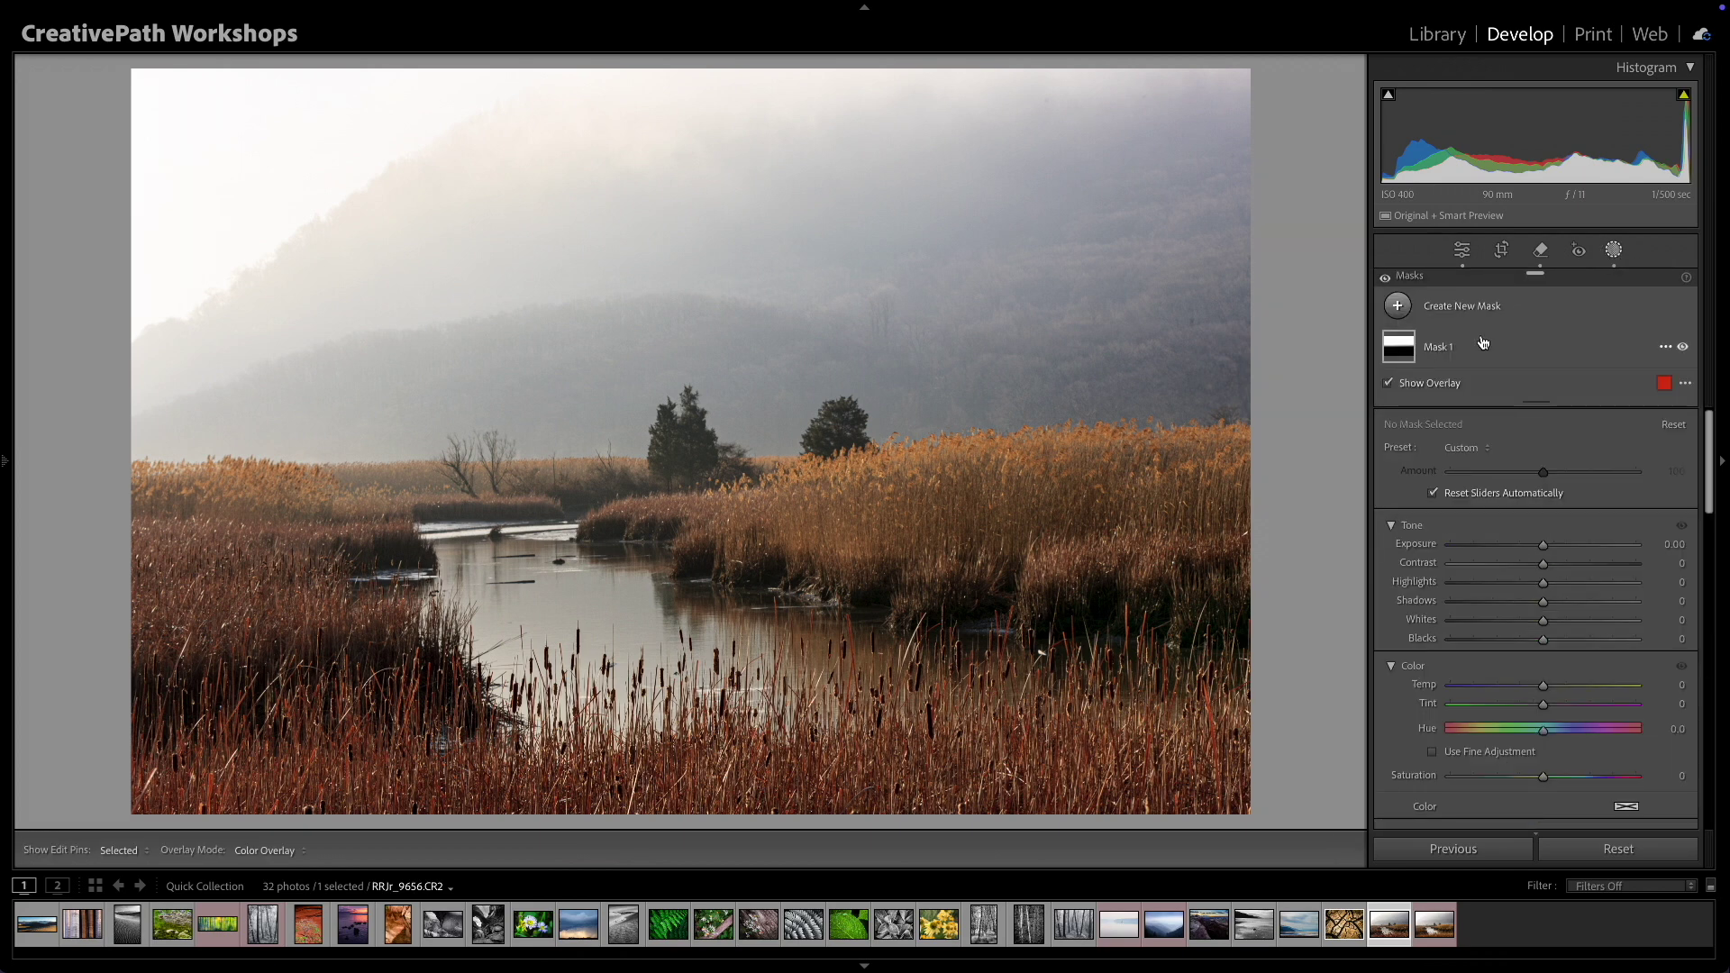
click(1683, 348)
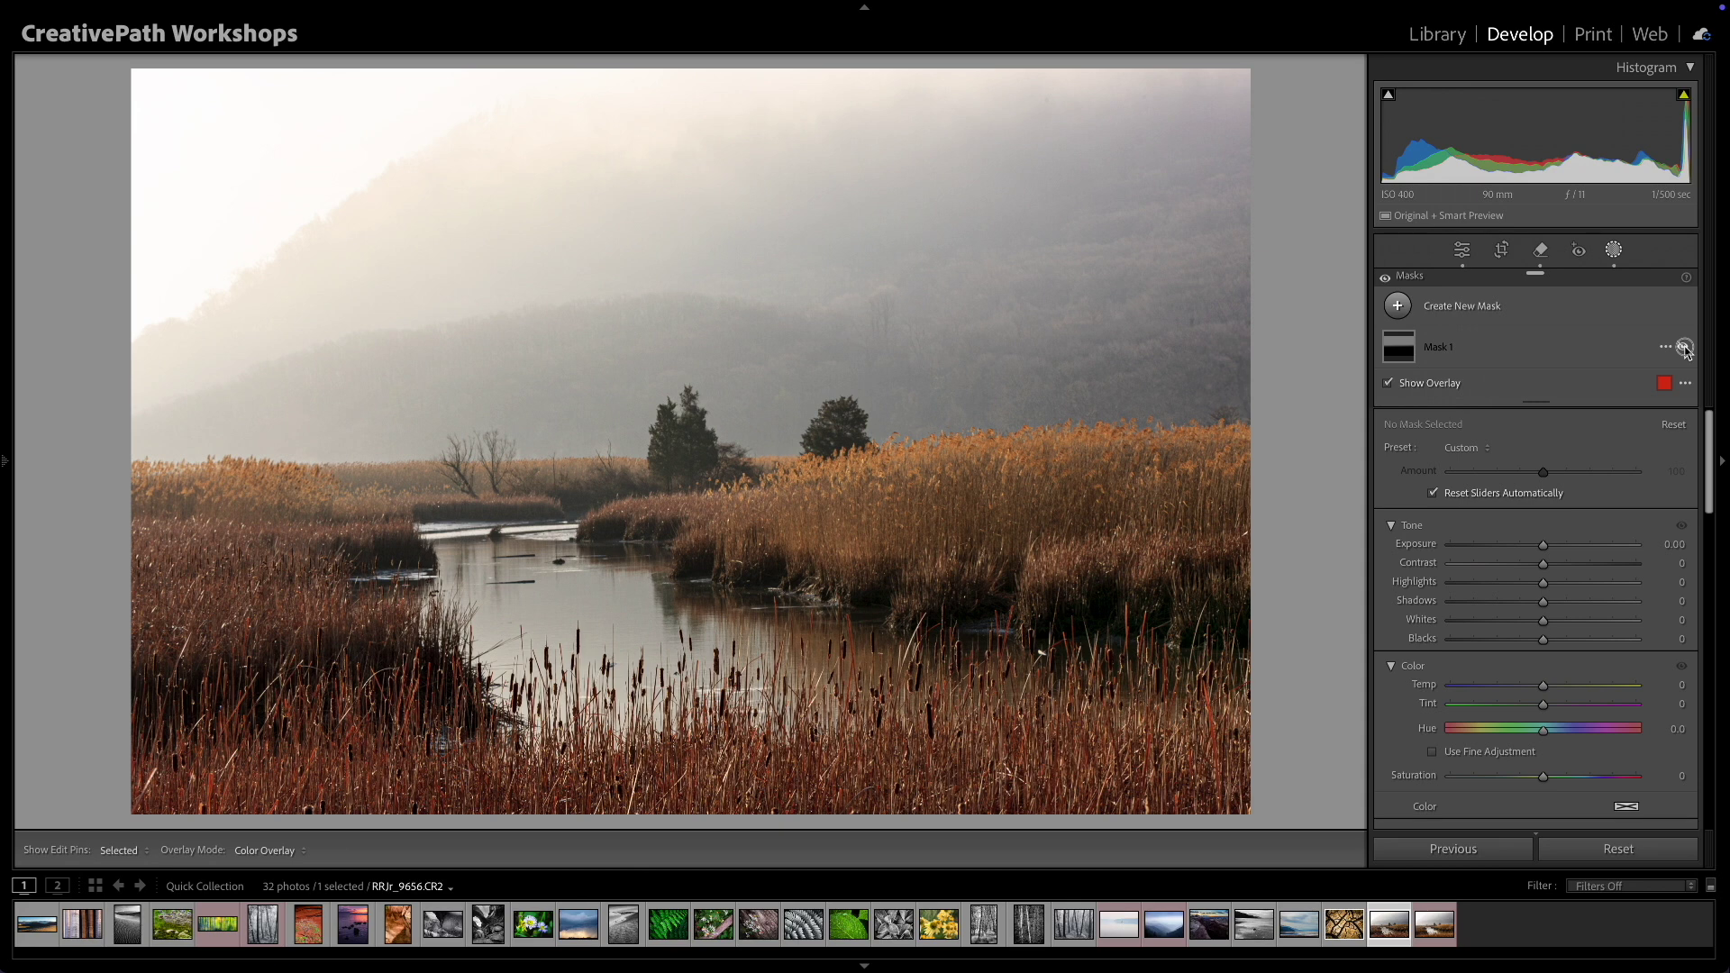
click(1683, 347)
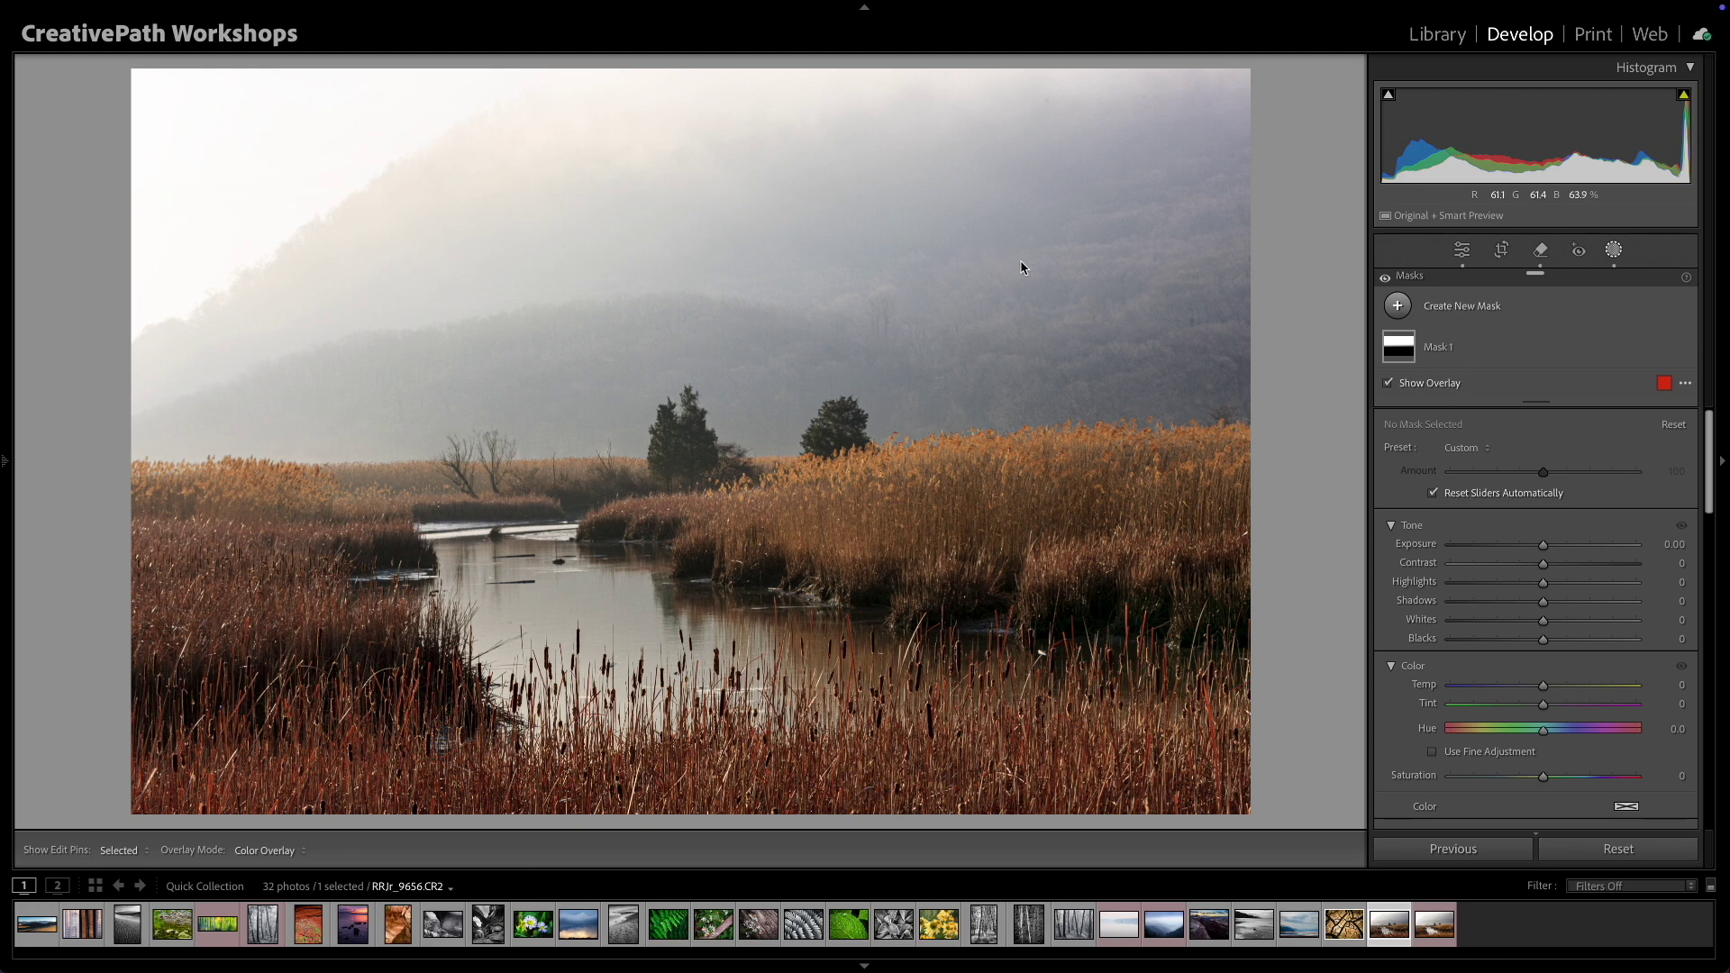
Step: Add a brush mask with Flow 100, brush size 8.0 and Exposure 0.29
click(1397, 307)
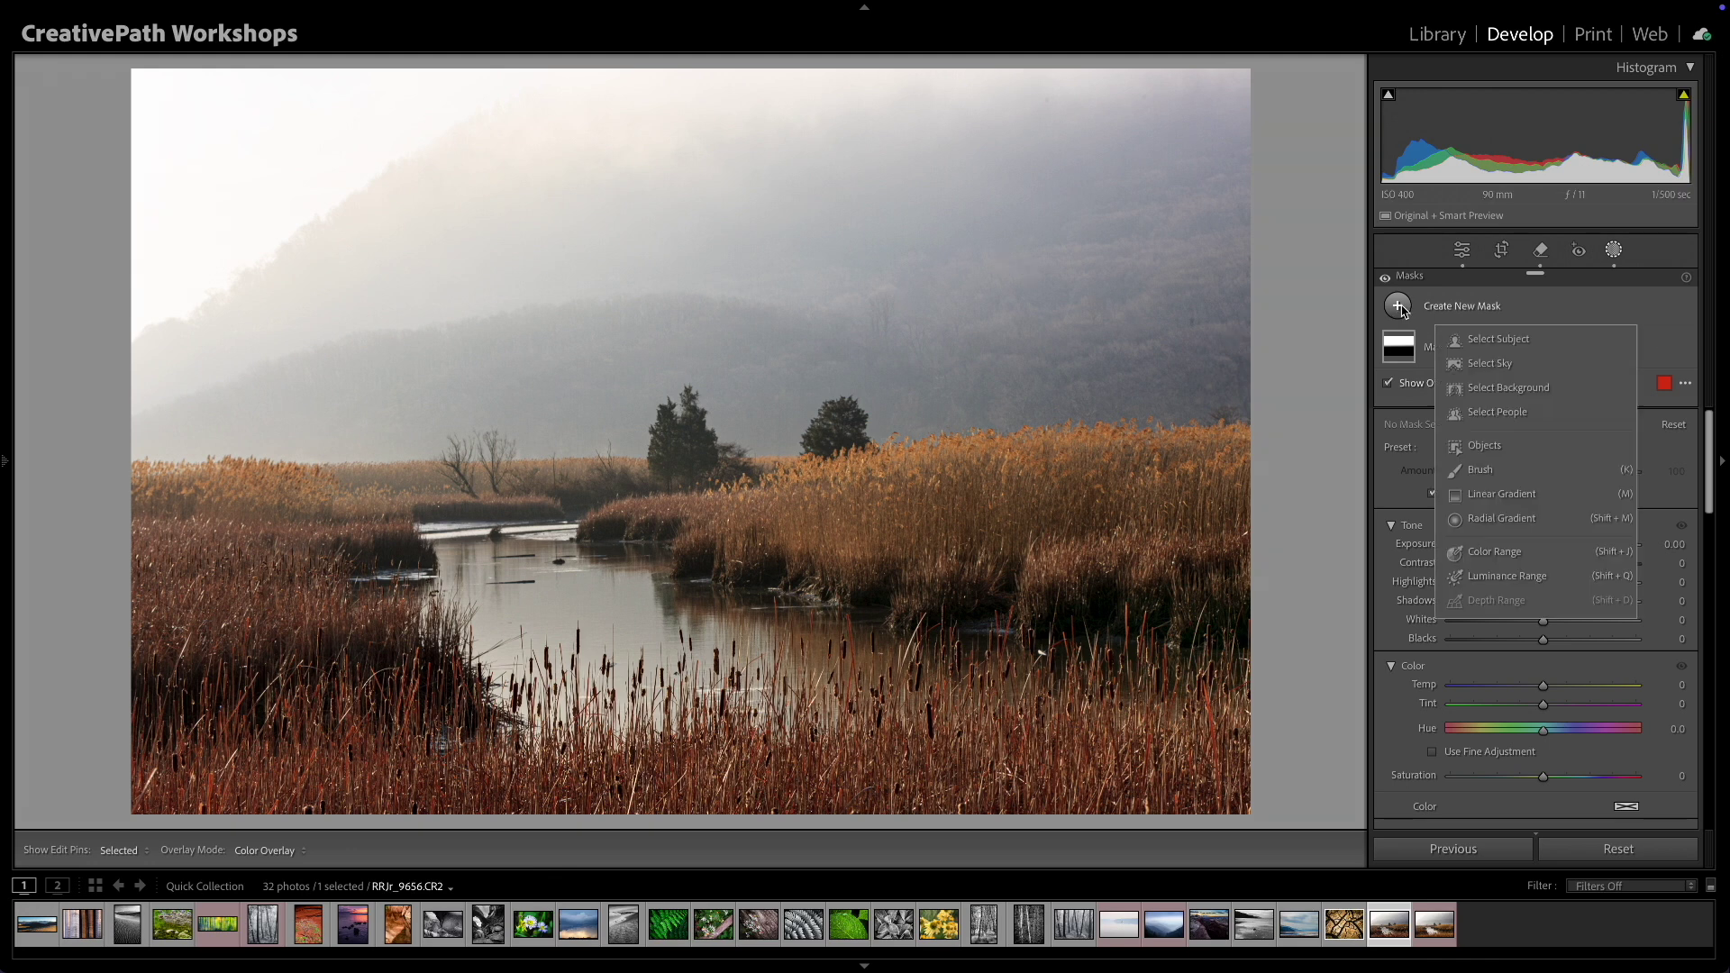
click(1482, 470)
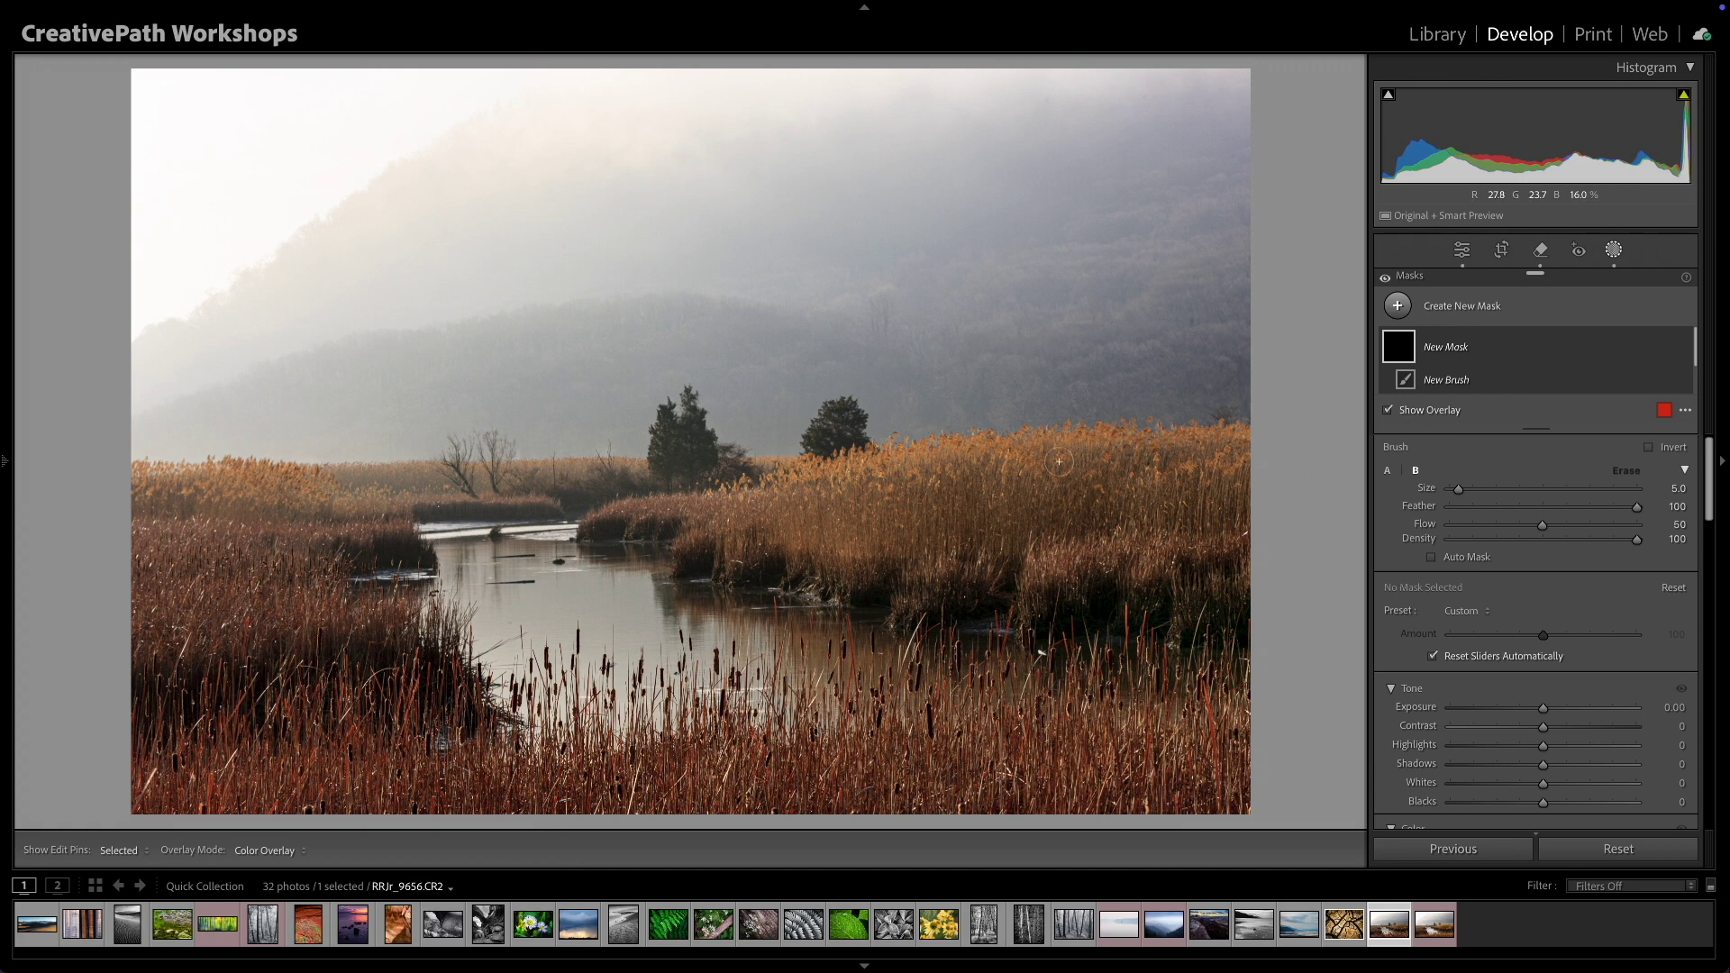
scroll(1056, 462, up, 2)
drag(1543, 531, 1662, 525)
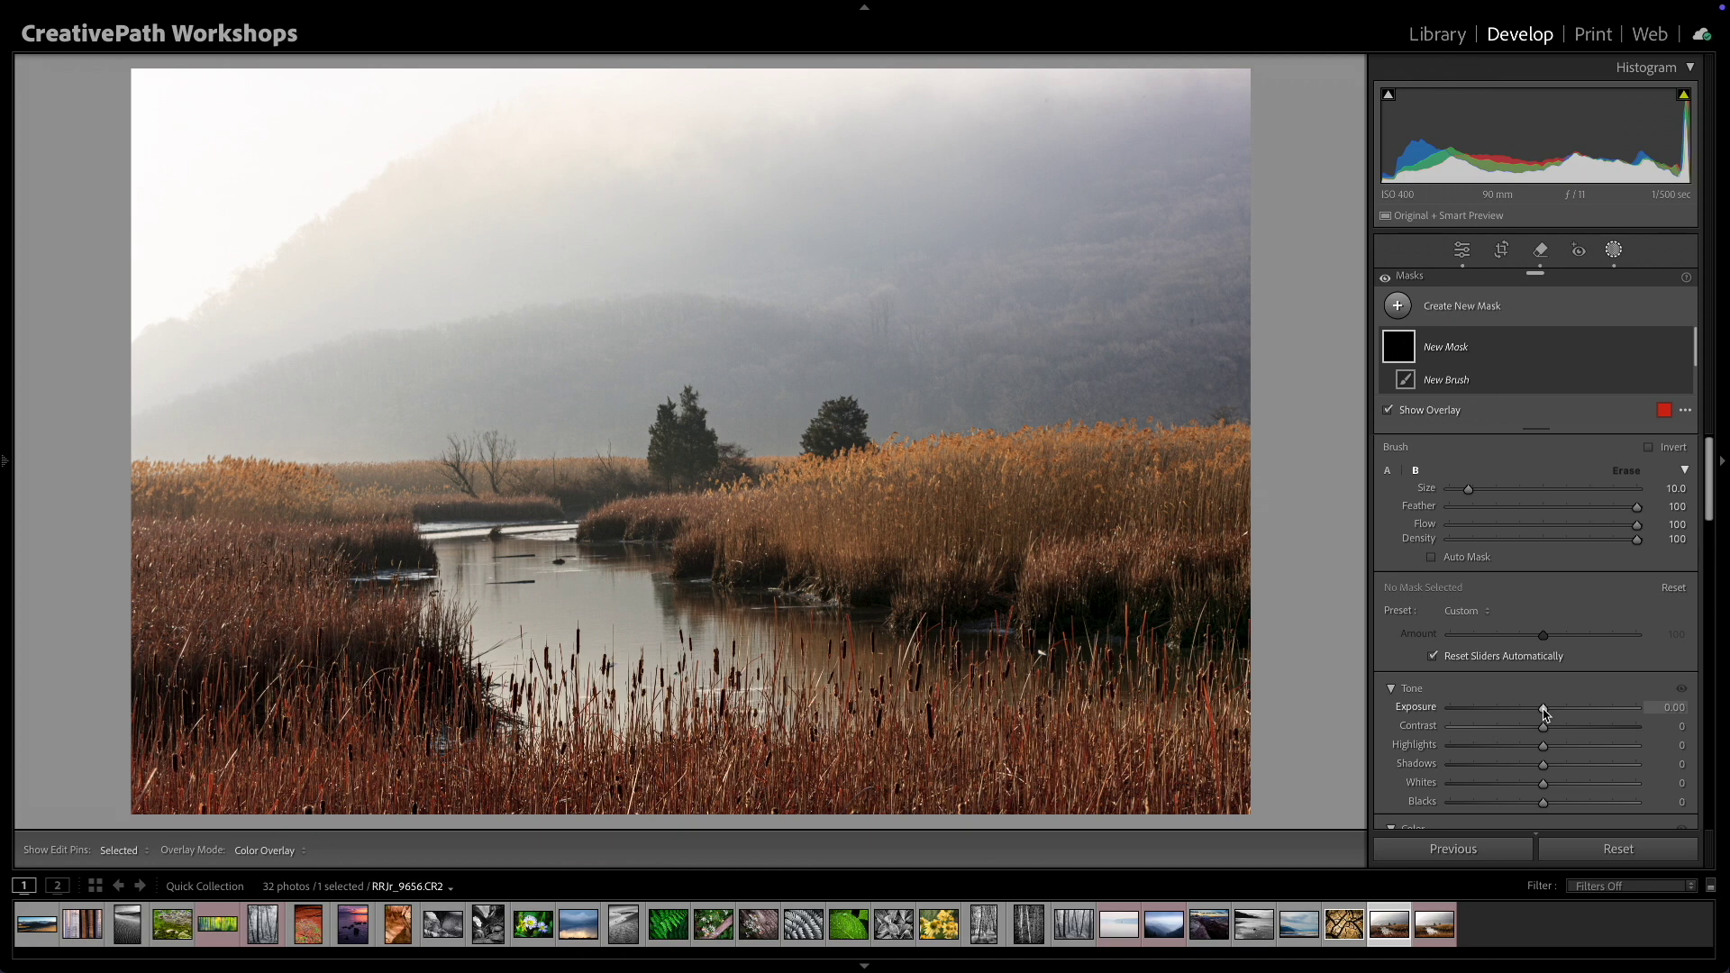
drag(1543, 713, 1547, 714)
scroll(838, 448, down, 2)
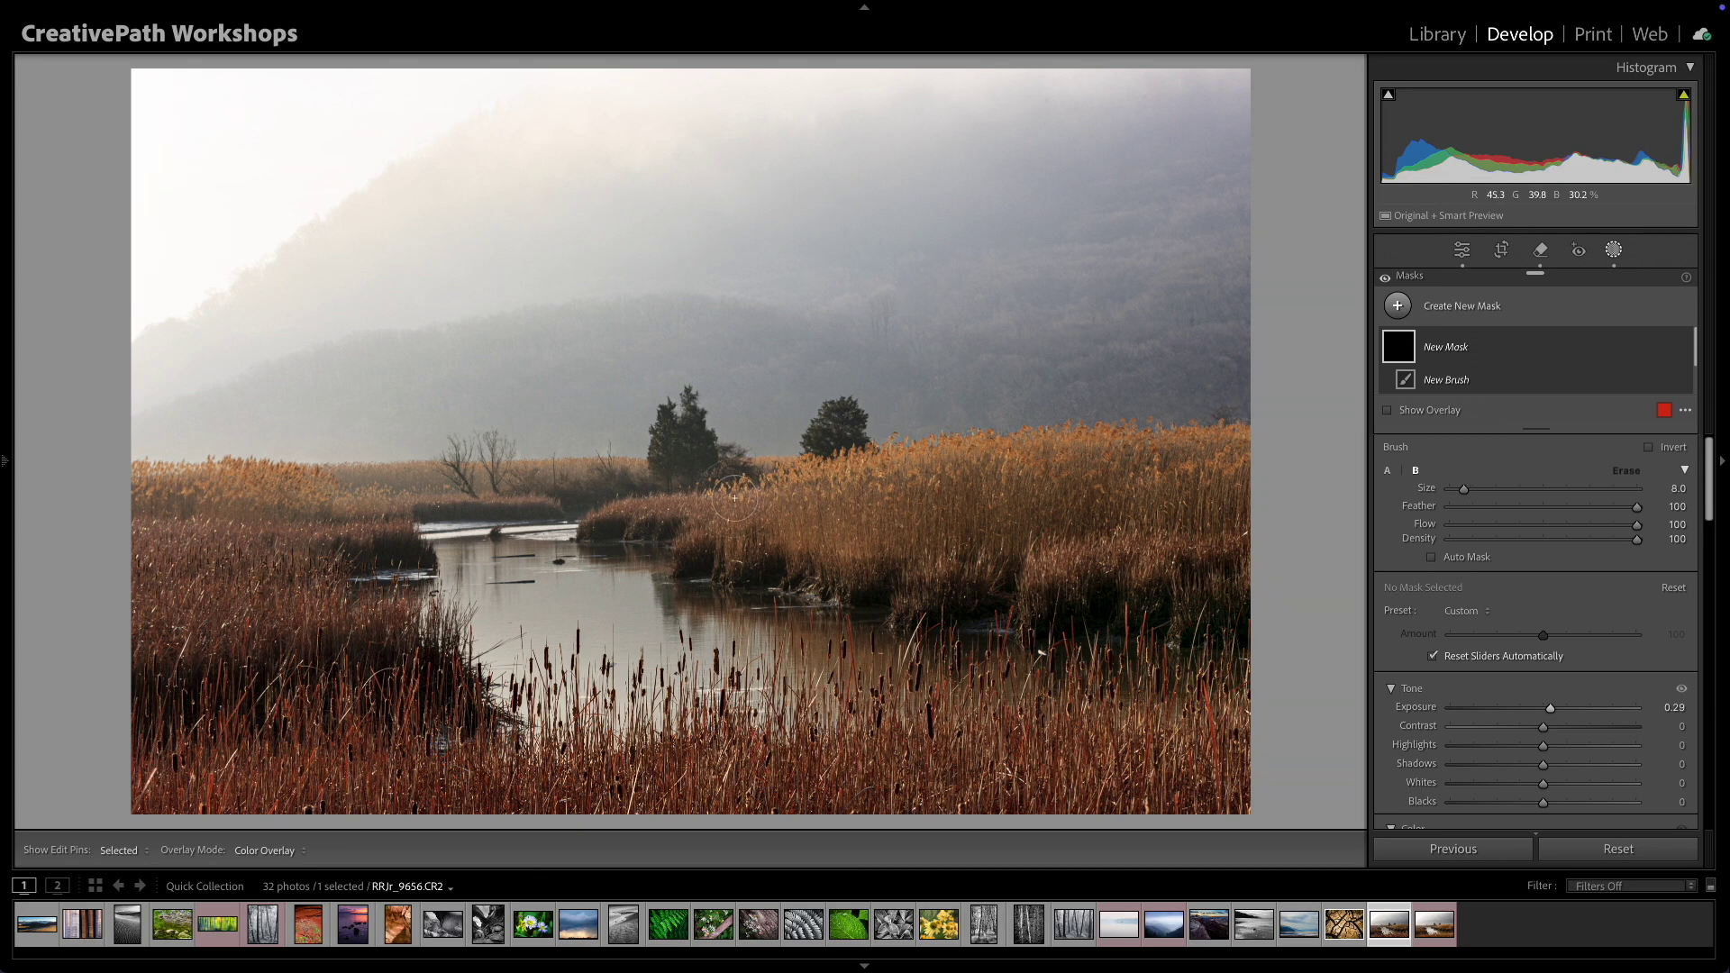
Step: Paint the brightening mask over the golden reed tops and the far bank around the bare trees, reducing brush size and Flow
scroll(736, 498, down, 1)
drag(747, 491, 813, 478)
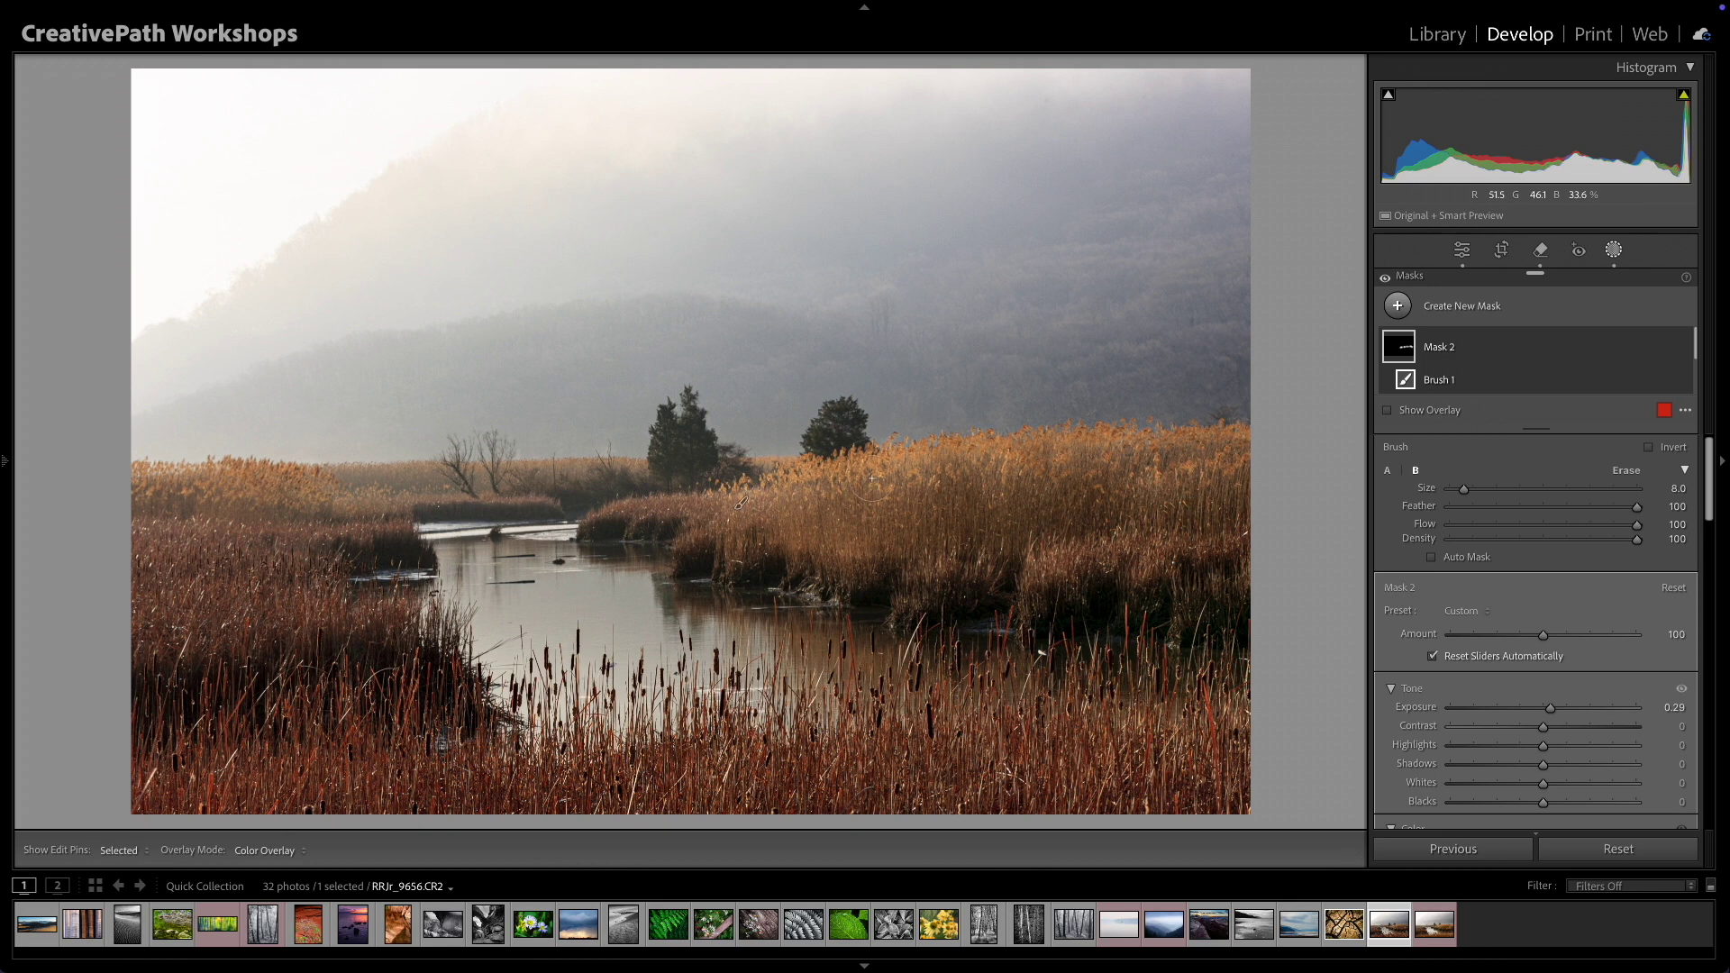
mouse_move(738, 498)
drag(247, 471, 426, 492)
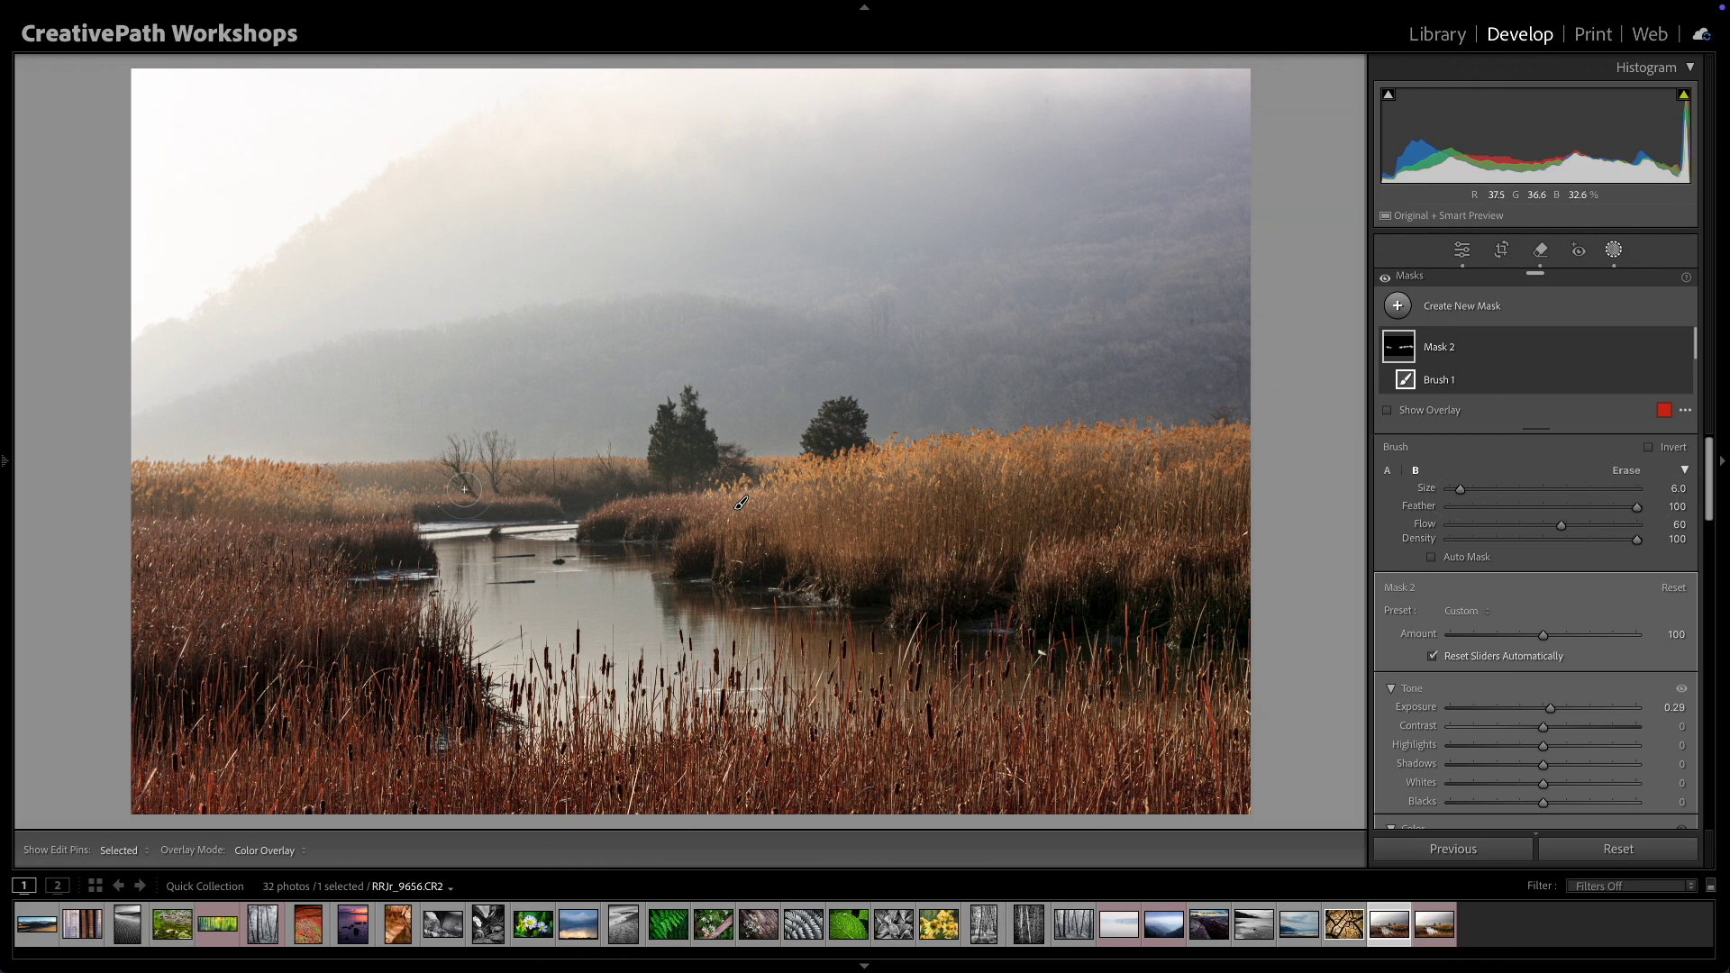
key(bracketleft)
key(bracketleft)
mouse_move(426, 498)
mouse_down()
mouse_move(544, 499)
mouse_move(472, 467)
mouse_move(534, 467)
mouse_up()
Step: Paint the brightening mask over the lit reeds along the right bank with a Flow 60 brush
drag(688, 511, 731, 563)
drag(865, 532, 843, 586)
scroll(937, 551, down, 1)
mouse_move(937, 558)
mouse_down()
mouse_move(947, 496)
mouse_move(937, 595)
mouse_move(883, 567)
mouse_up()
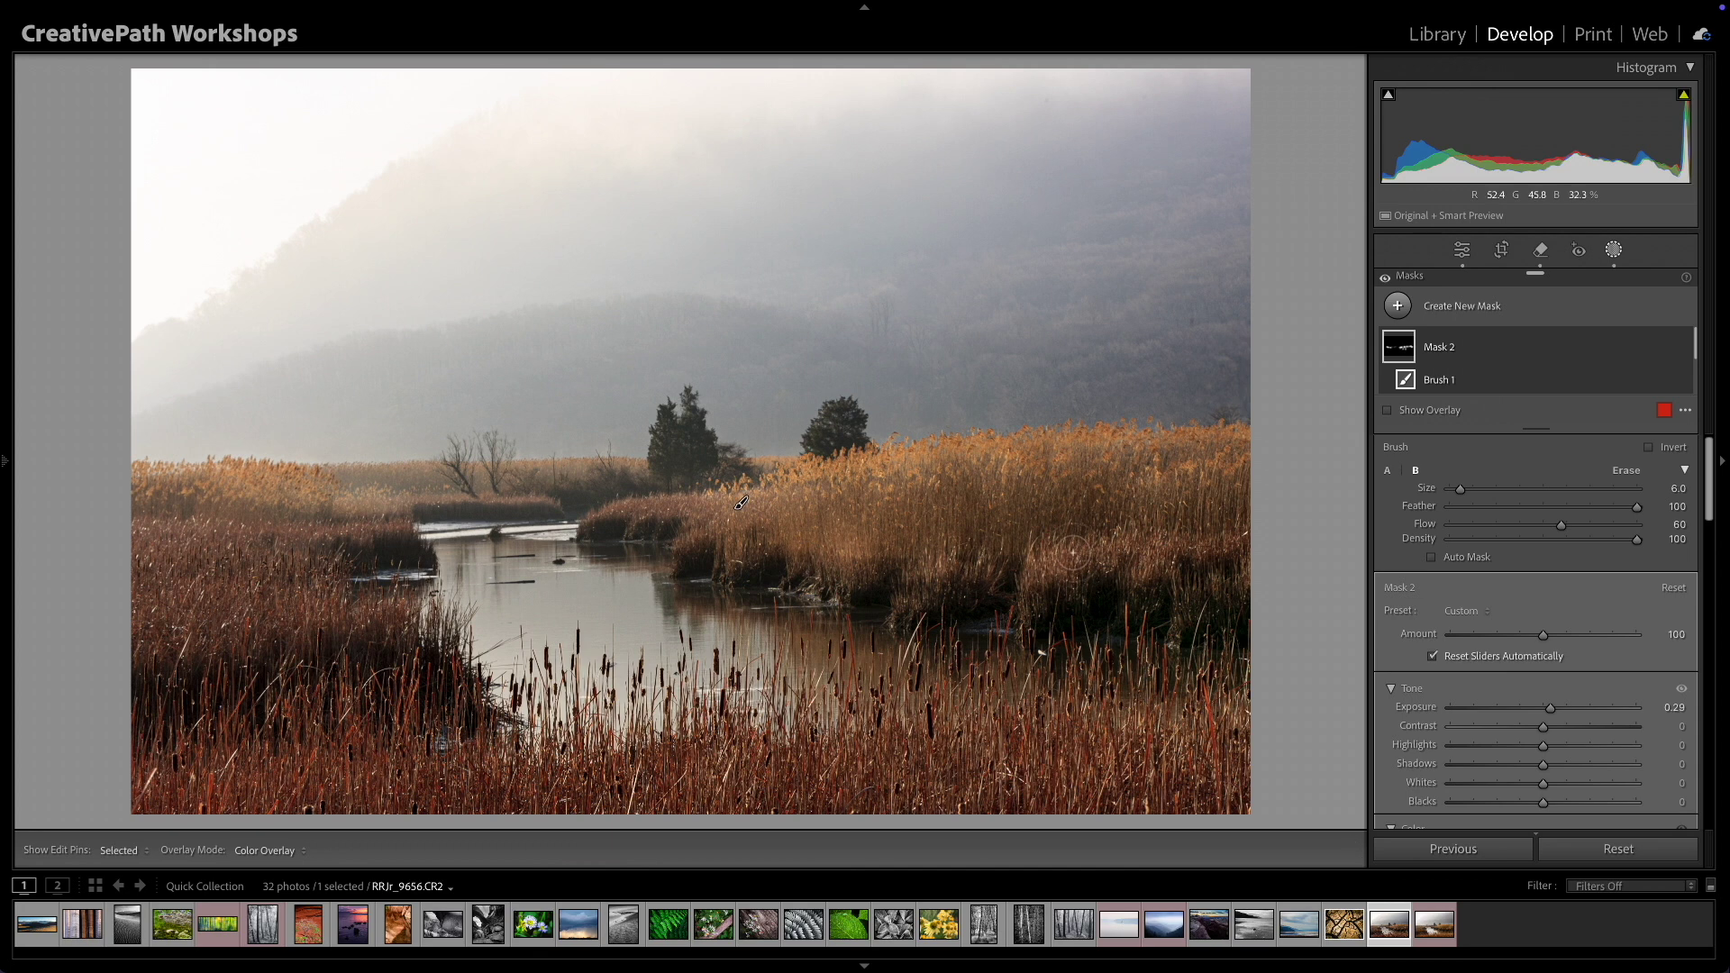
mouse_move(1123, 532)
mouse_down()
mouse_move(1122, 567)
mouse_move(1155, 540)
mouse_move(1165, 504)
mouse_up()
Step: Extend the brightening mask over the left and foreground reeds, raising the brush size to 12.0 and Flow to 100
scroll(207, 600, up, 2)
key(8)
drag(309, 604, 381, 610)
mouse_move(192, 552)
mouse_down()
mouse_move(364, 538)
mouse_move(238, 749)
mouse_move(193, 726)
mouse_move(248, 744)
mouse_up()
key(9)
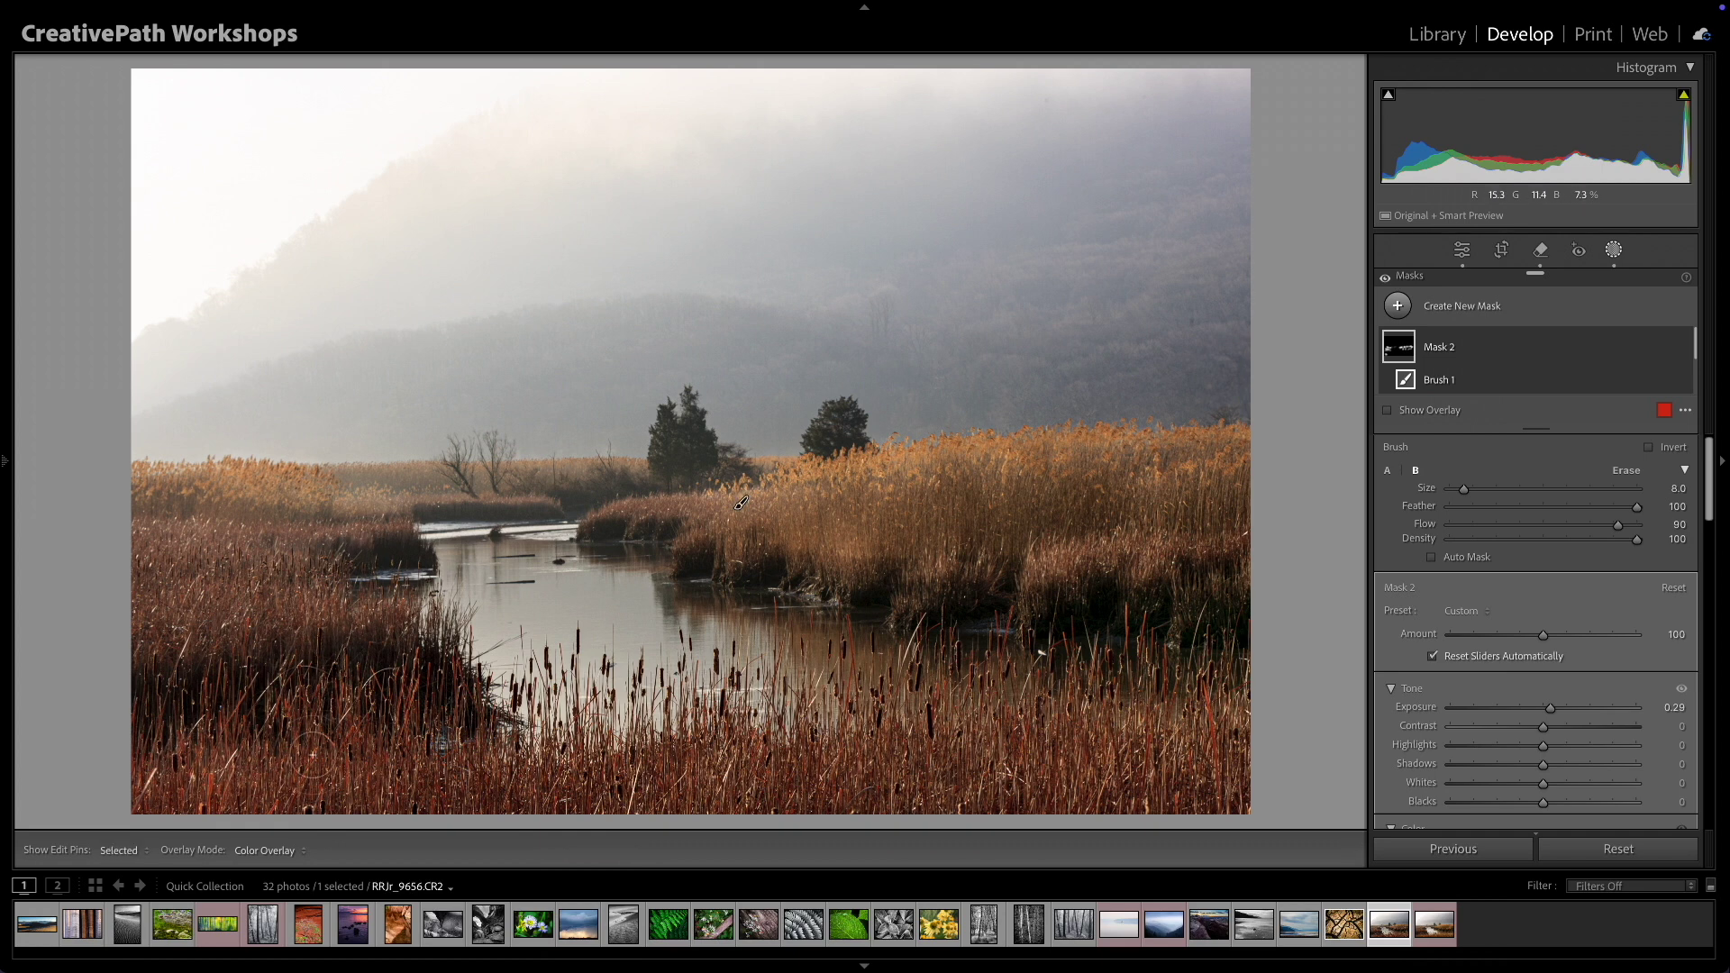
key(0)
scroll(280, 744, up, 3)
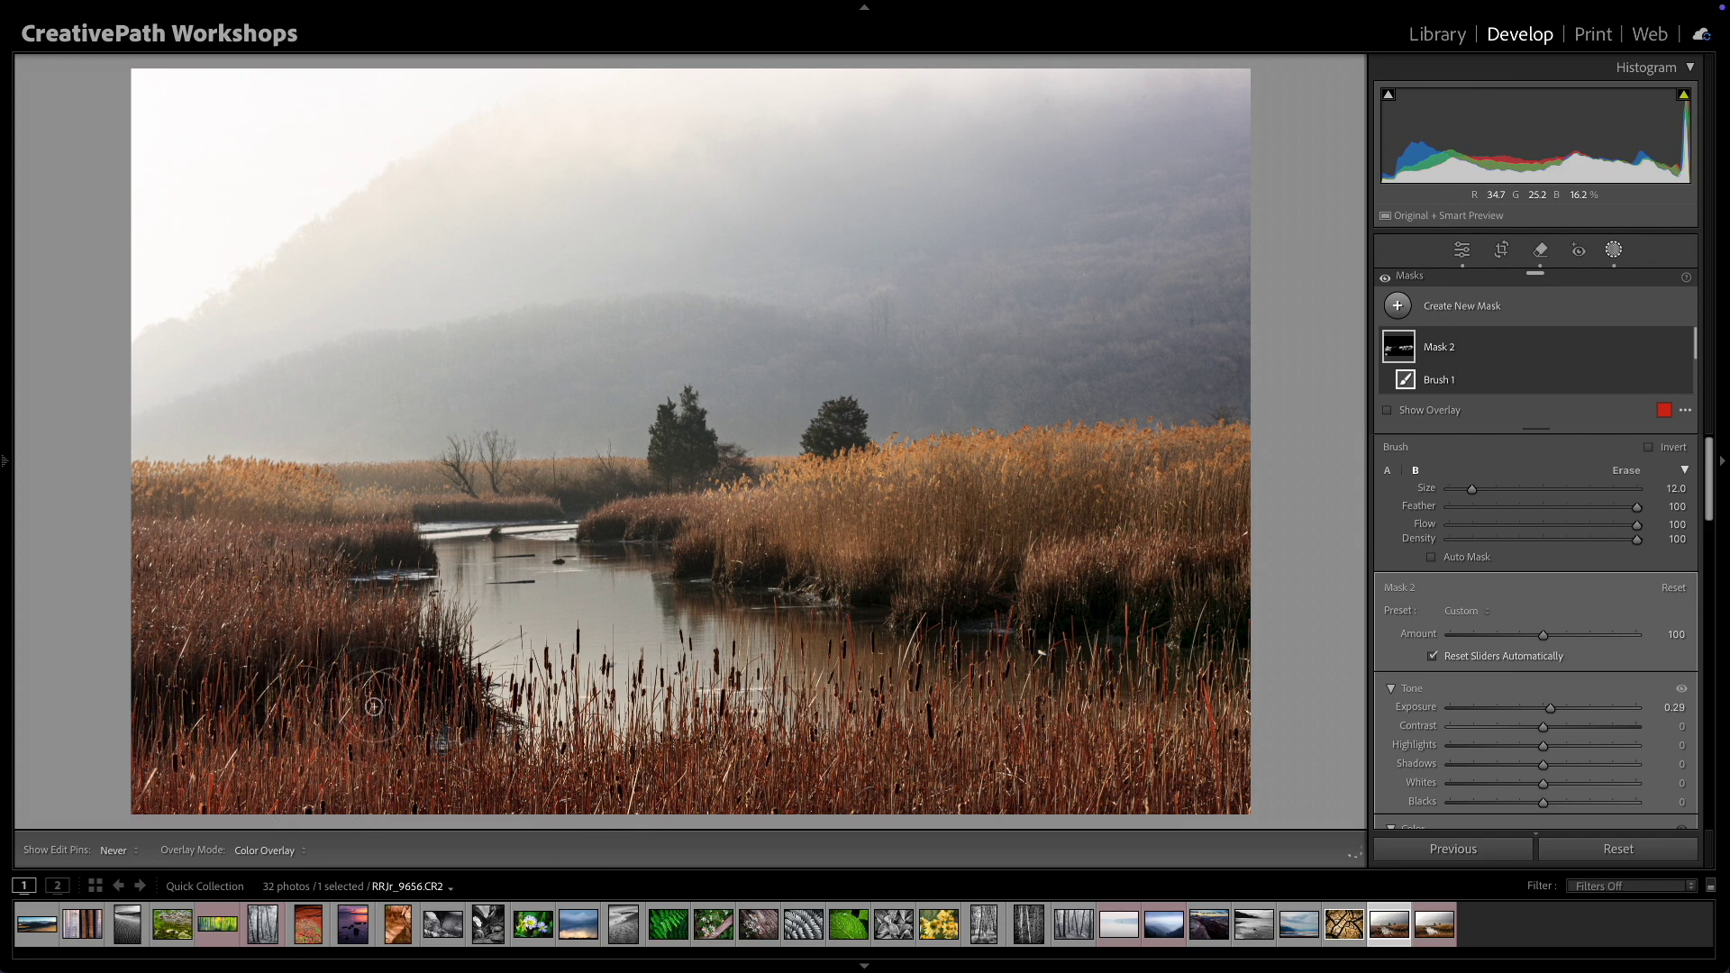
key(h)
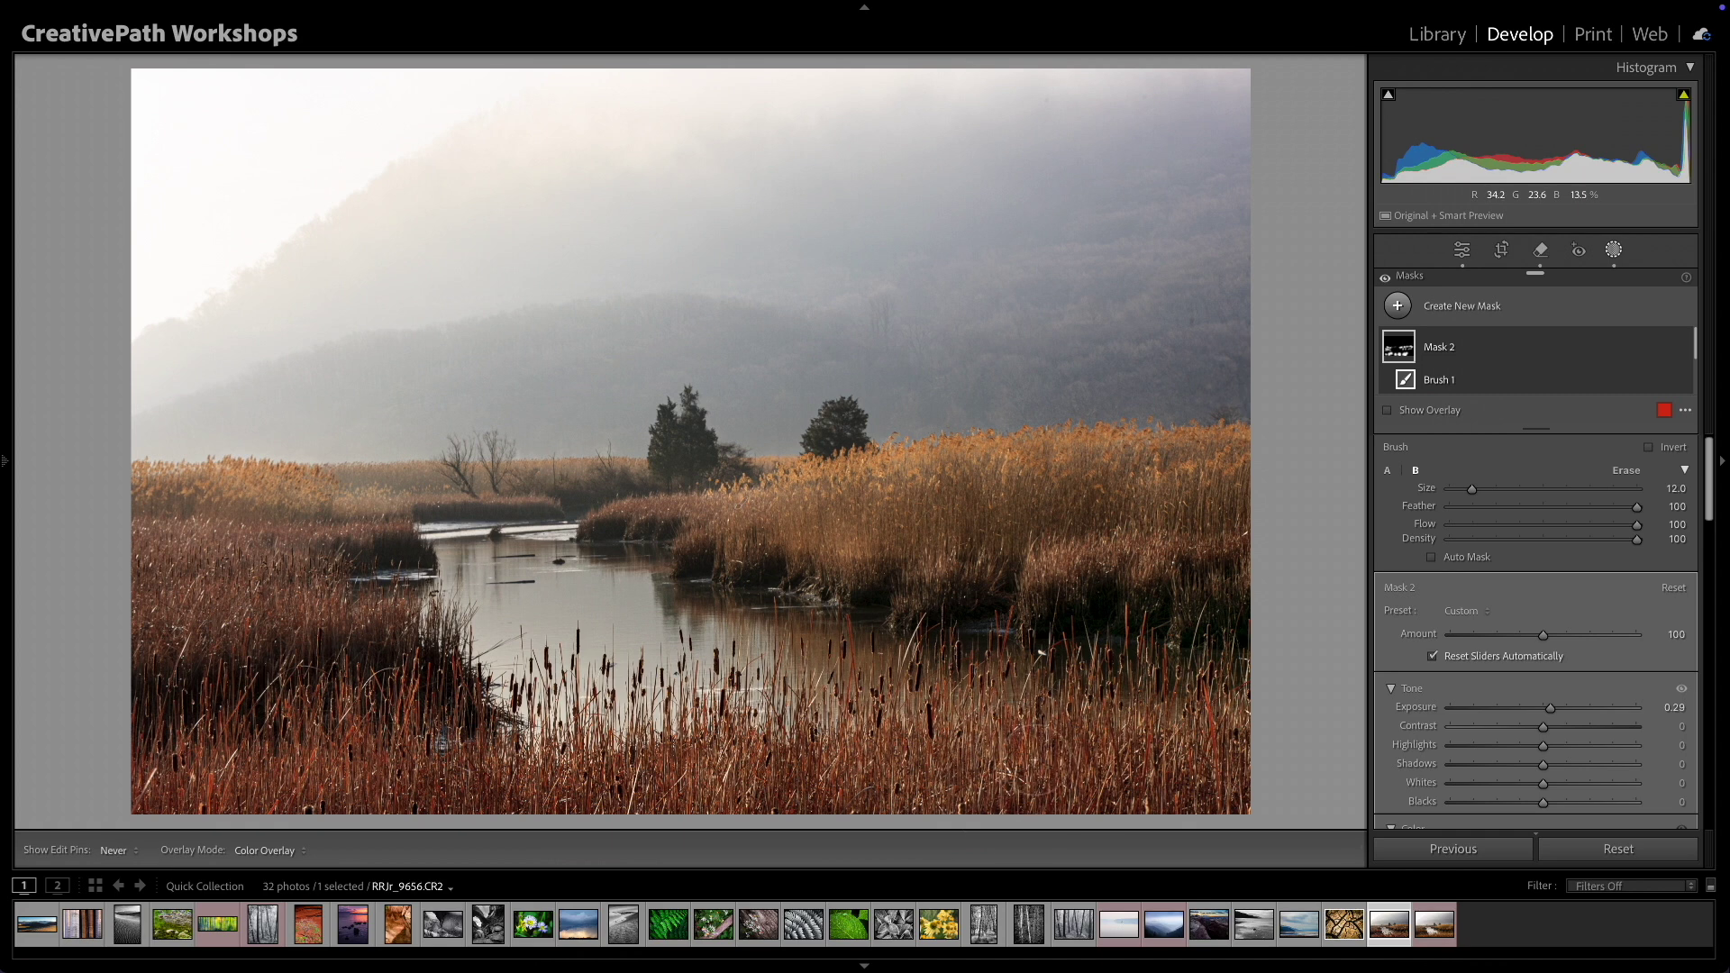
key(h)
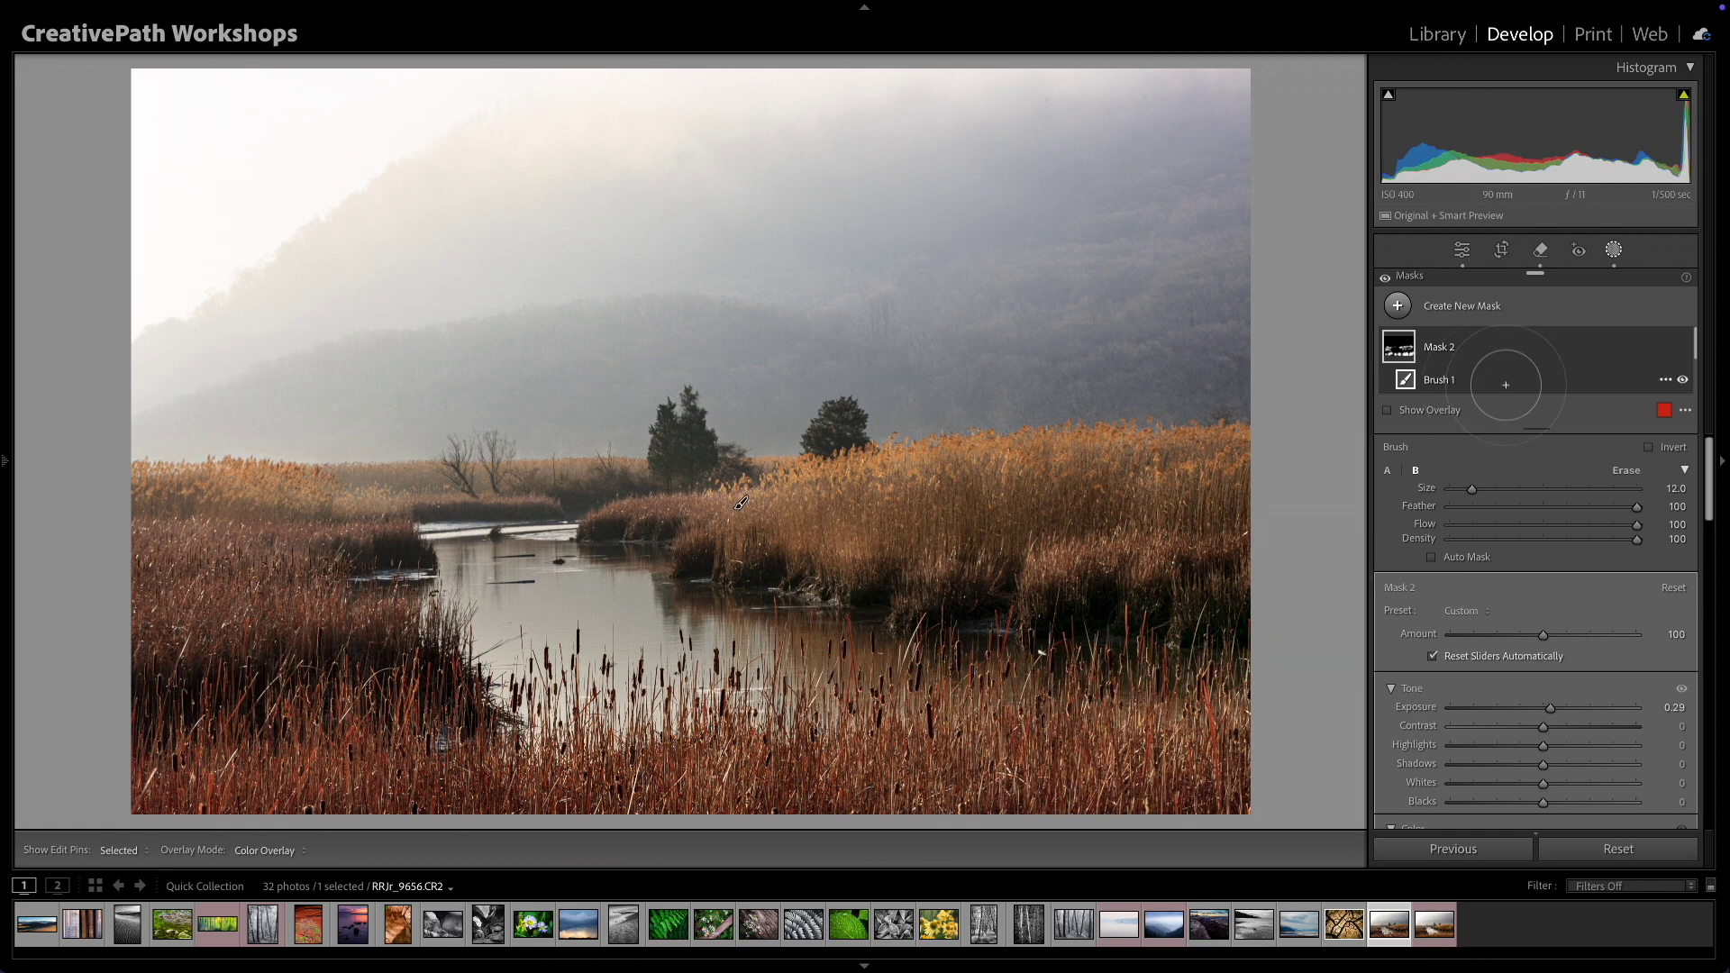
Step: Check the brightening mask's coverage, and add another brush mask with Exposure −0.30 for darkening
mouse_move(1399, 352)
scroll(670, 458, down, 2)
scroll(670, 458, down, 5)
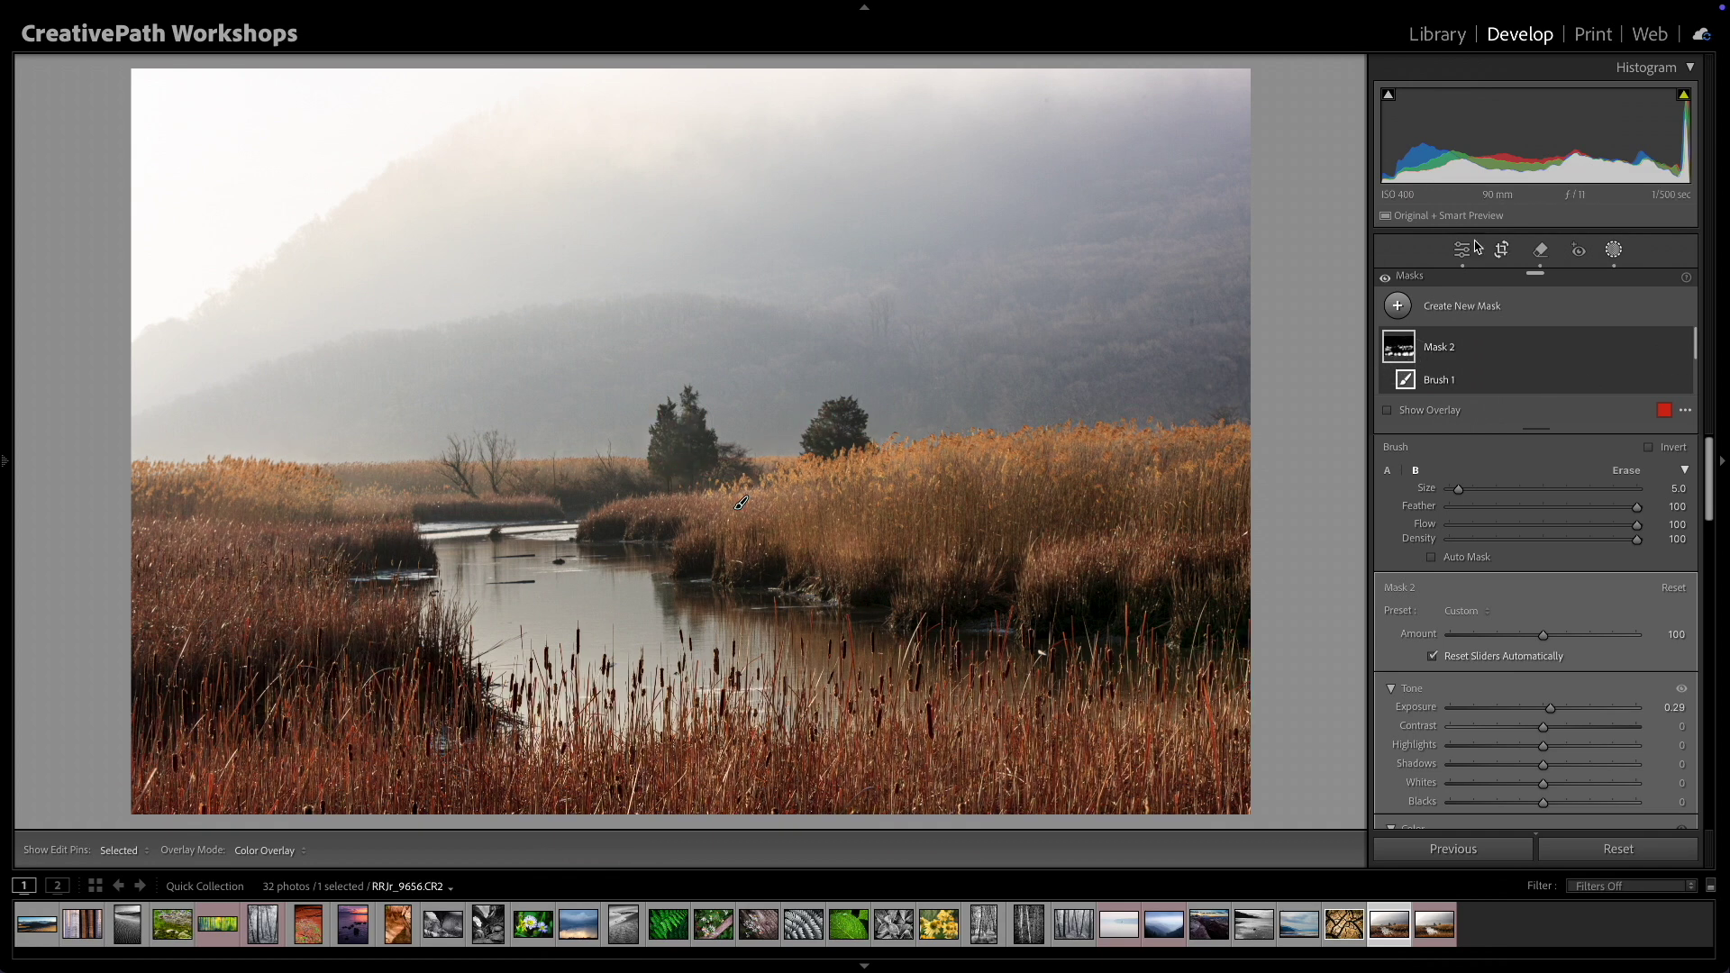
click(1402, 308)
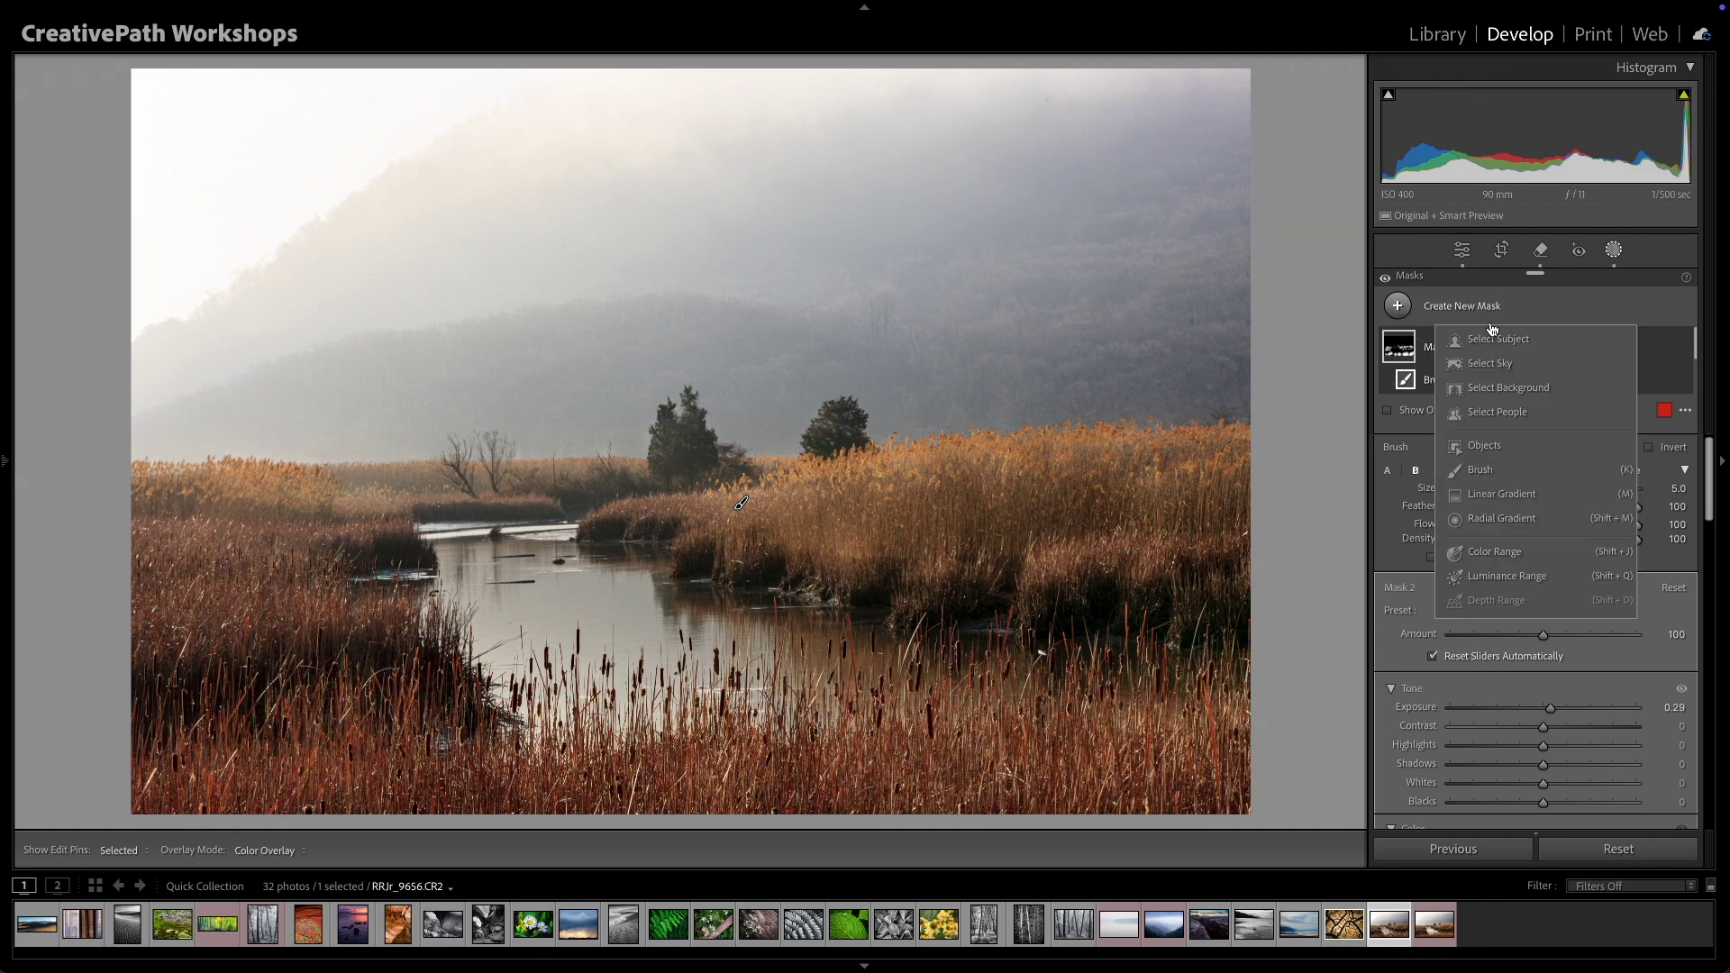
click(1514, 470)
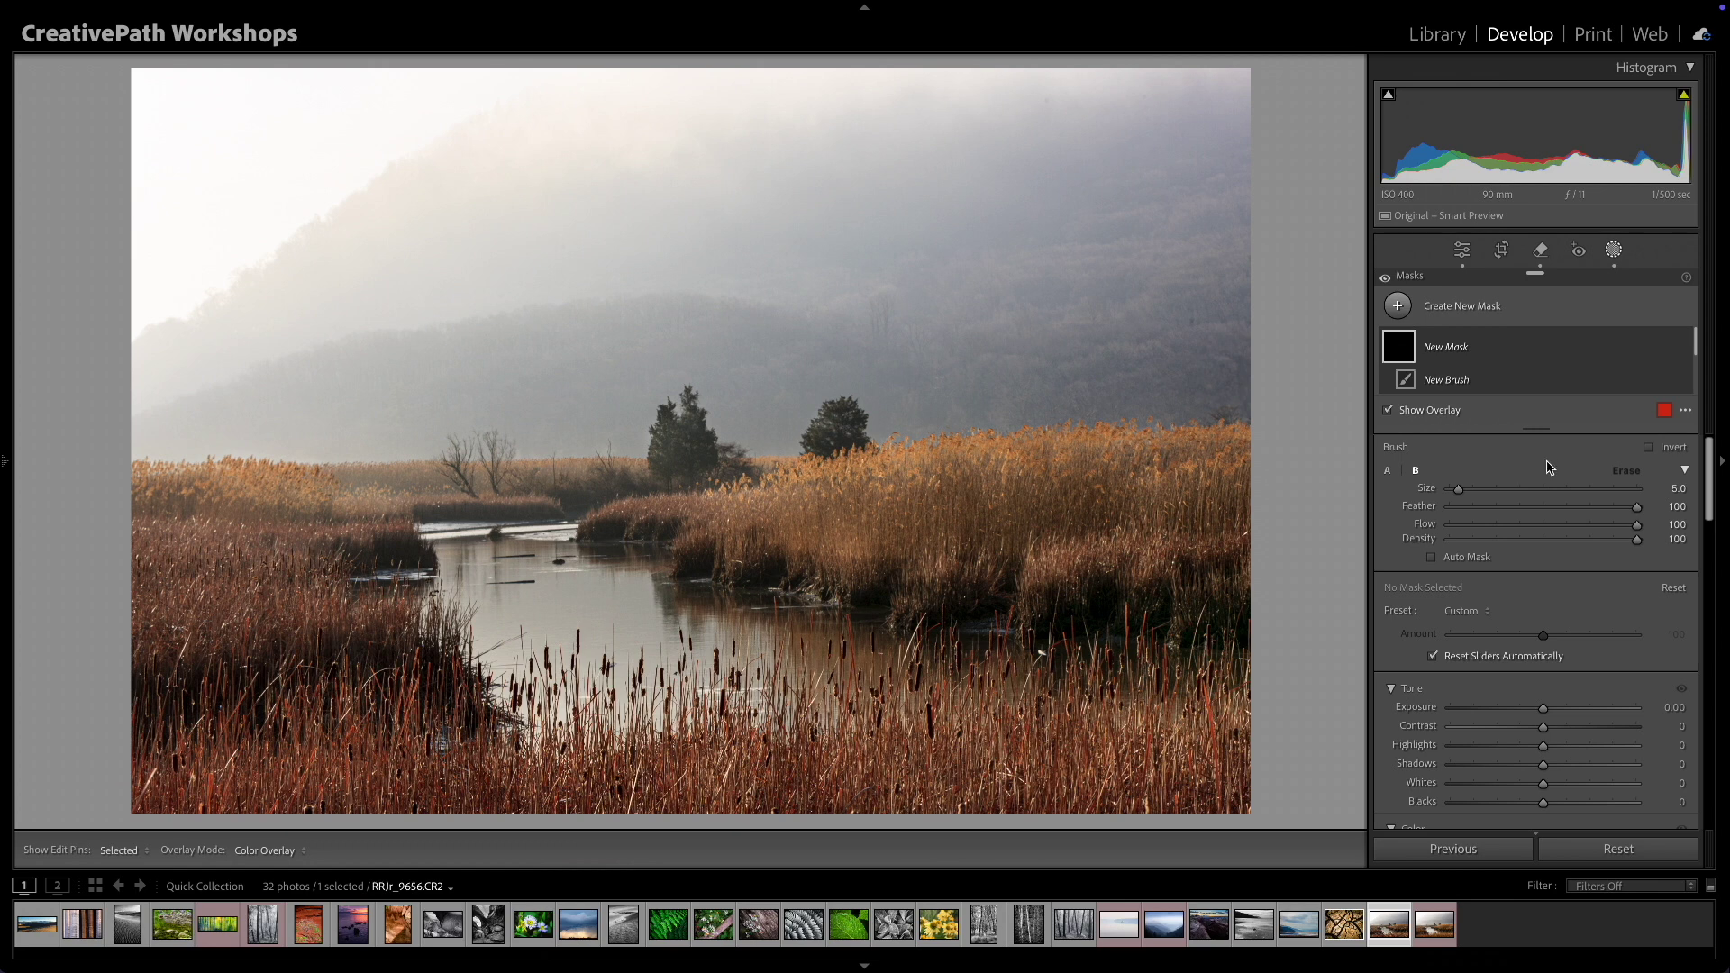
drag(1540, 711, 1537, 714)
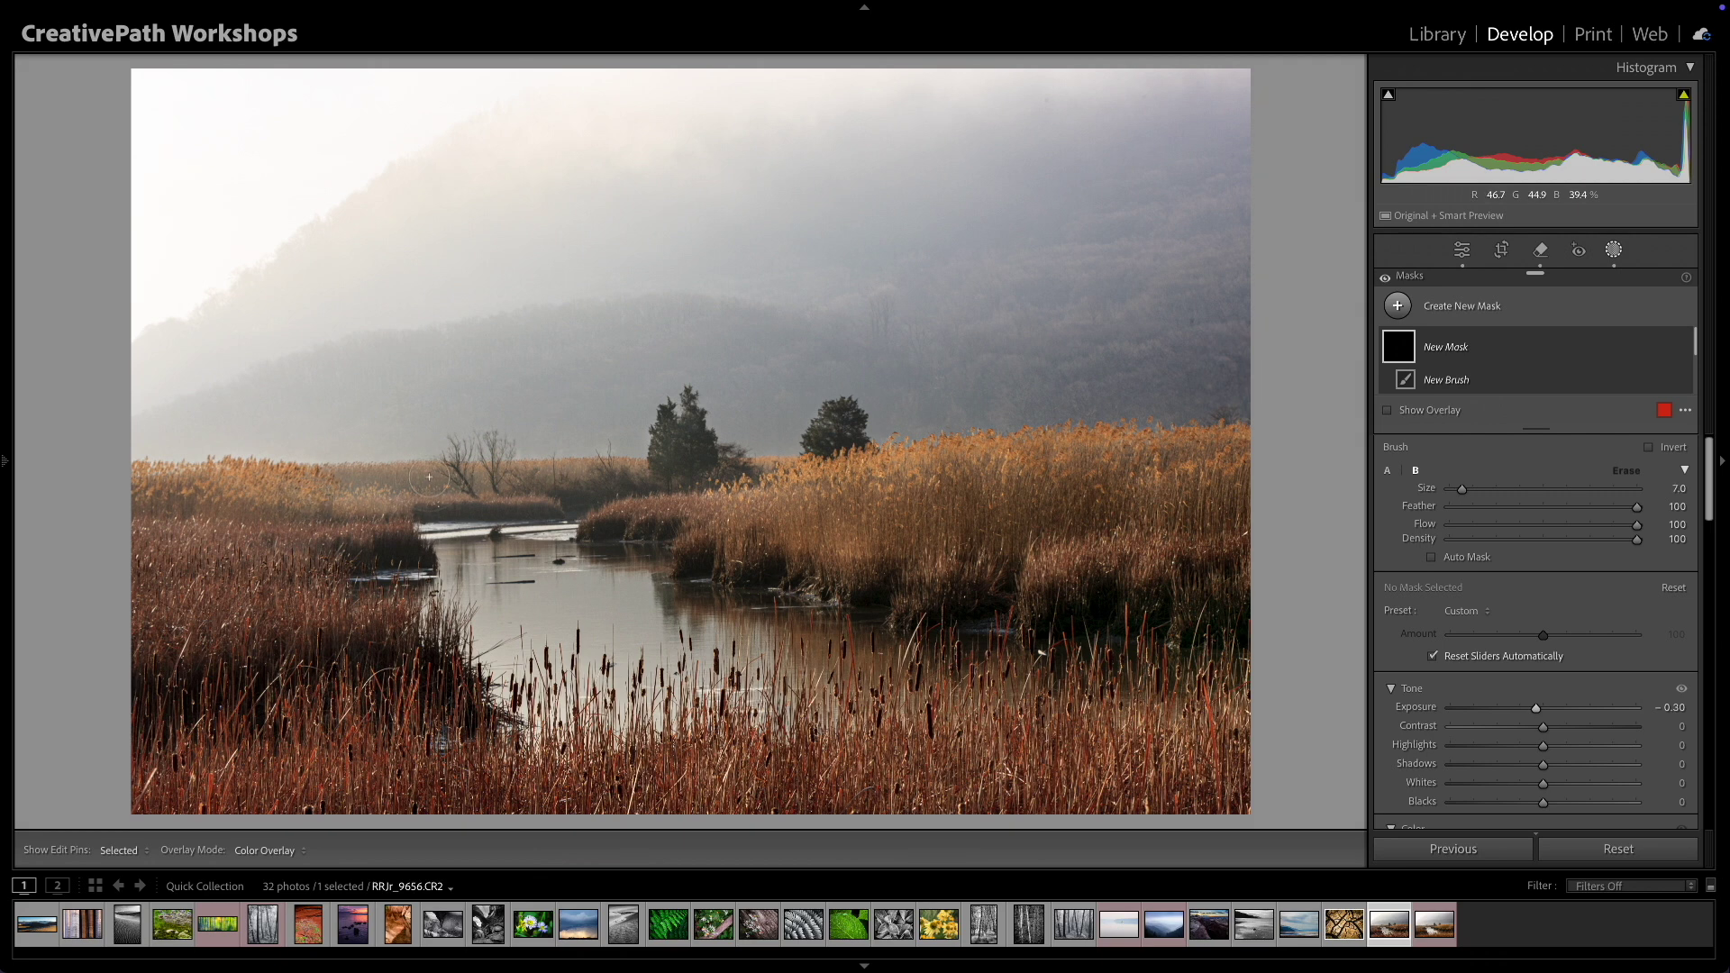
Step: Paint the darkening mask along the far reeds from the left bank to the evergreen trees, adjusting brush size and Flow
click(351, 478)
drag(434, 485, 659, 476)
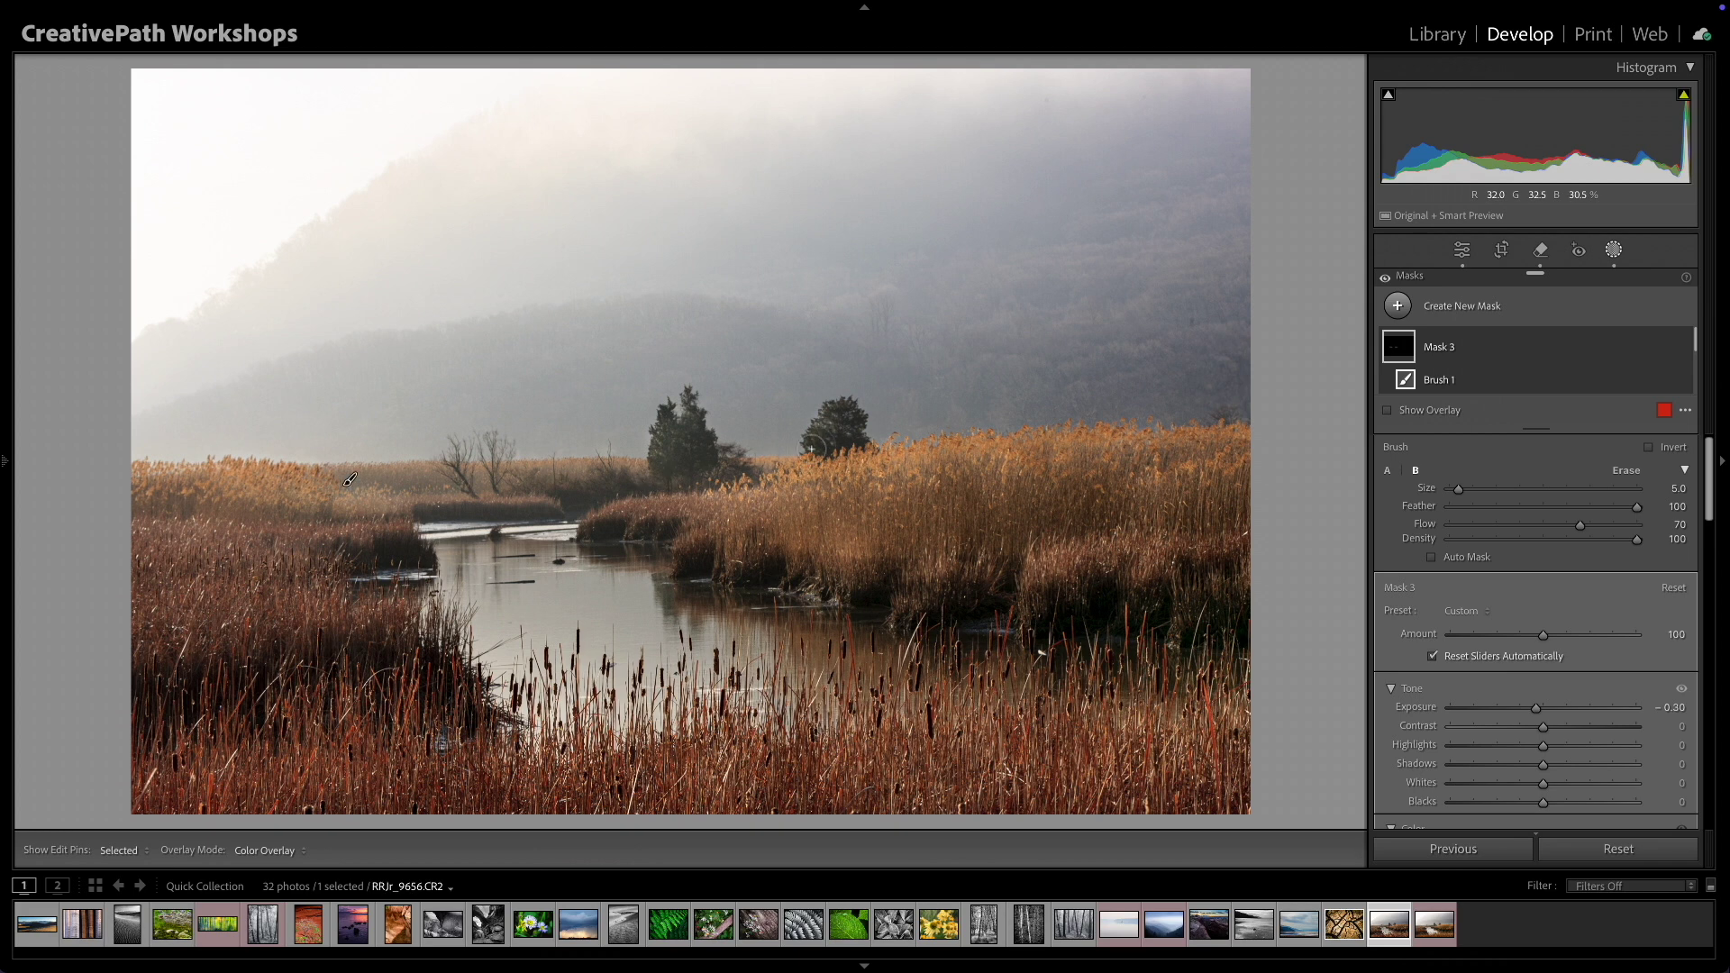
key(h)
key(h)
key(bracketright)
key(bracketright)
key(0)
key(h)
key(bracketleft)
key(bracketleft)
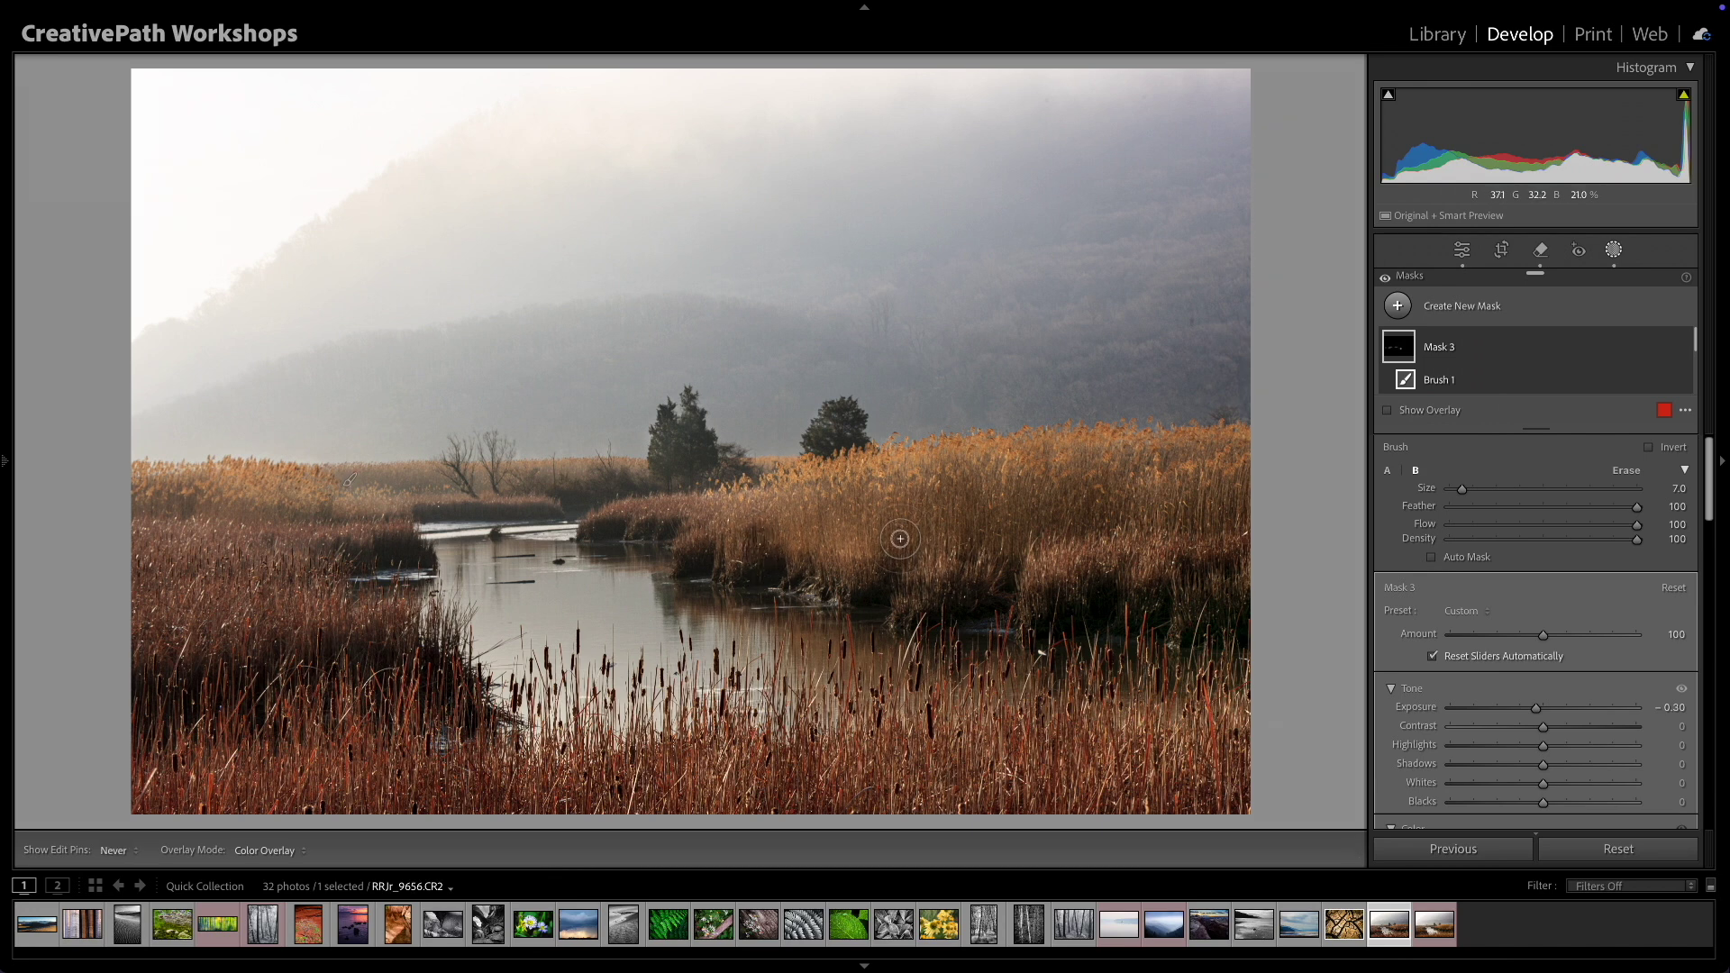
Step: Paint the darkening mask over the shaded parts of the right bank's reeds with a size 7.0, Flow 100 brush
key(h)
key(h)
key(bracketright)
key(h)
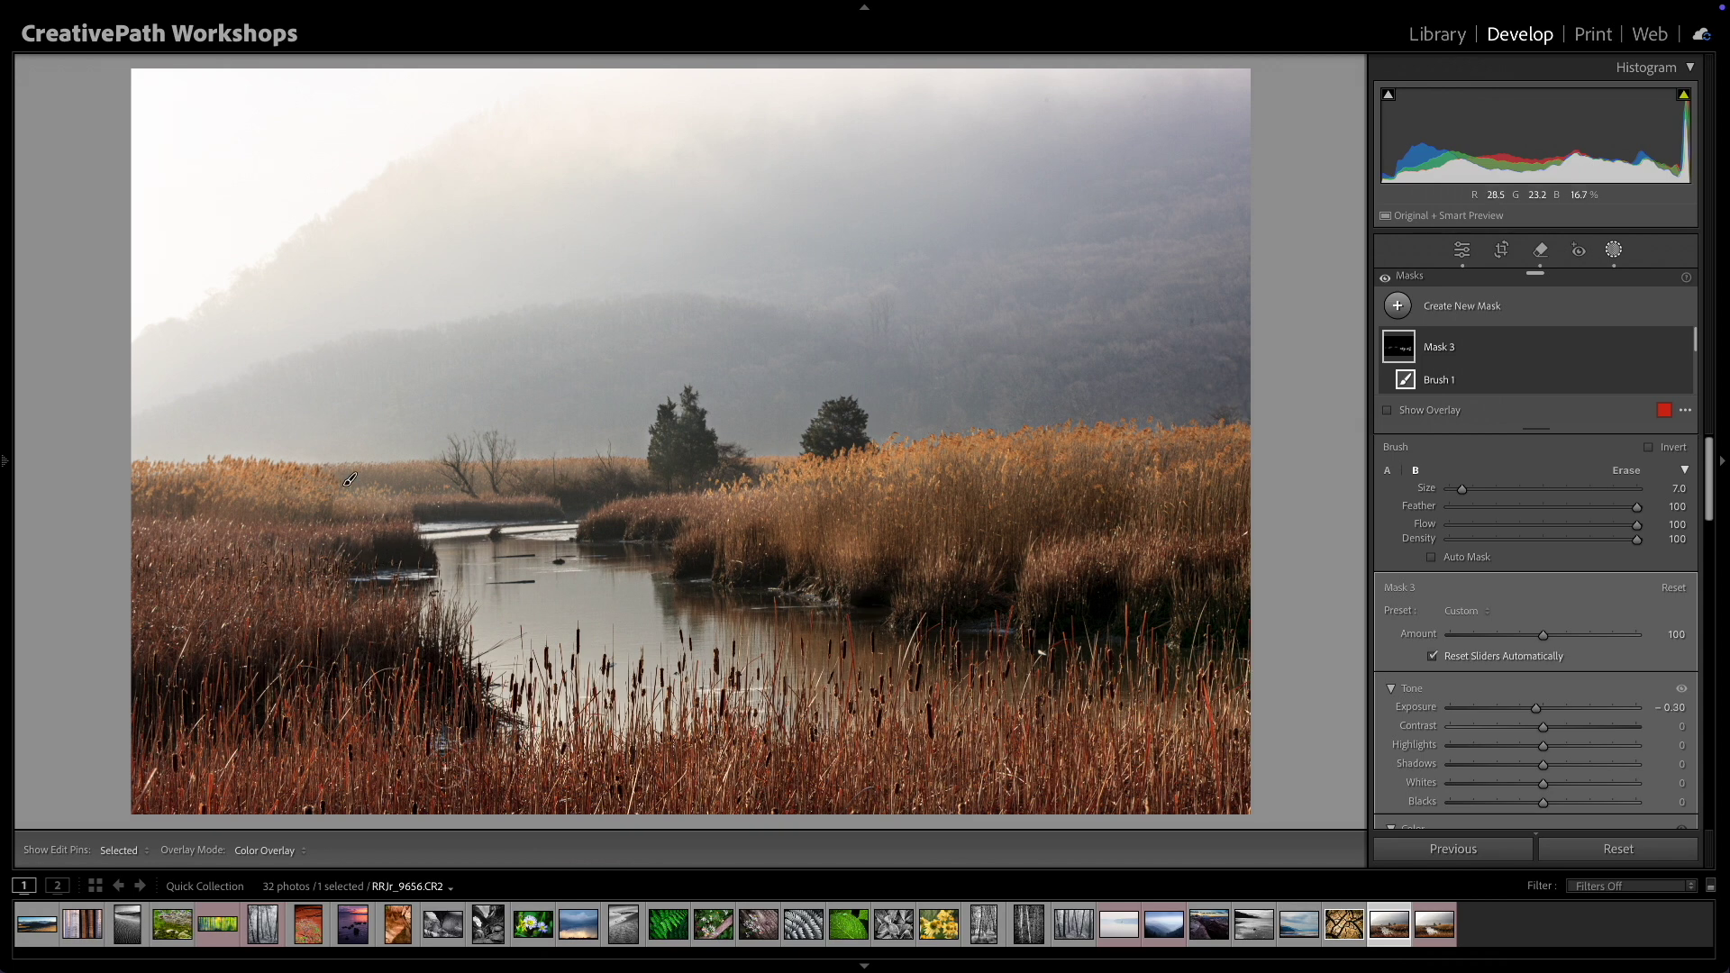
Step: Darken the far bank and the right bank's water edge with a Flow 70 brush, and finish masking
key(h)
key(h)
key(h)
key(h)
key(h)
key(h)
drag(538, 487, 562, 487)
drag(615, 574, 789, 615)
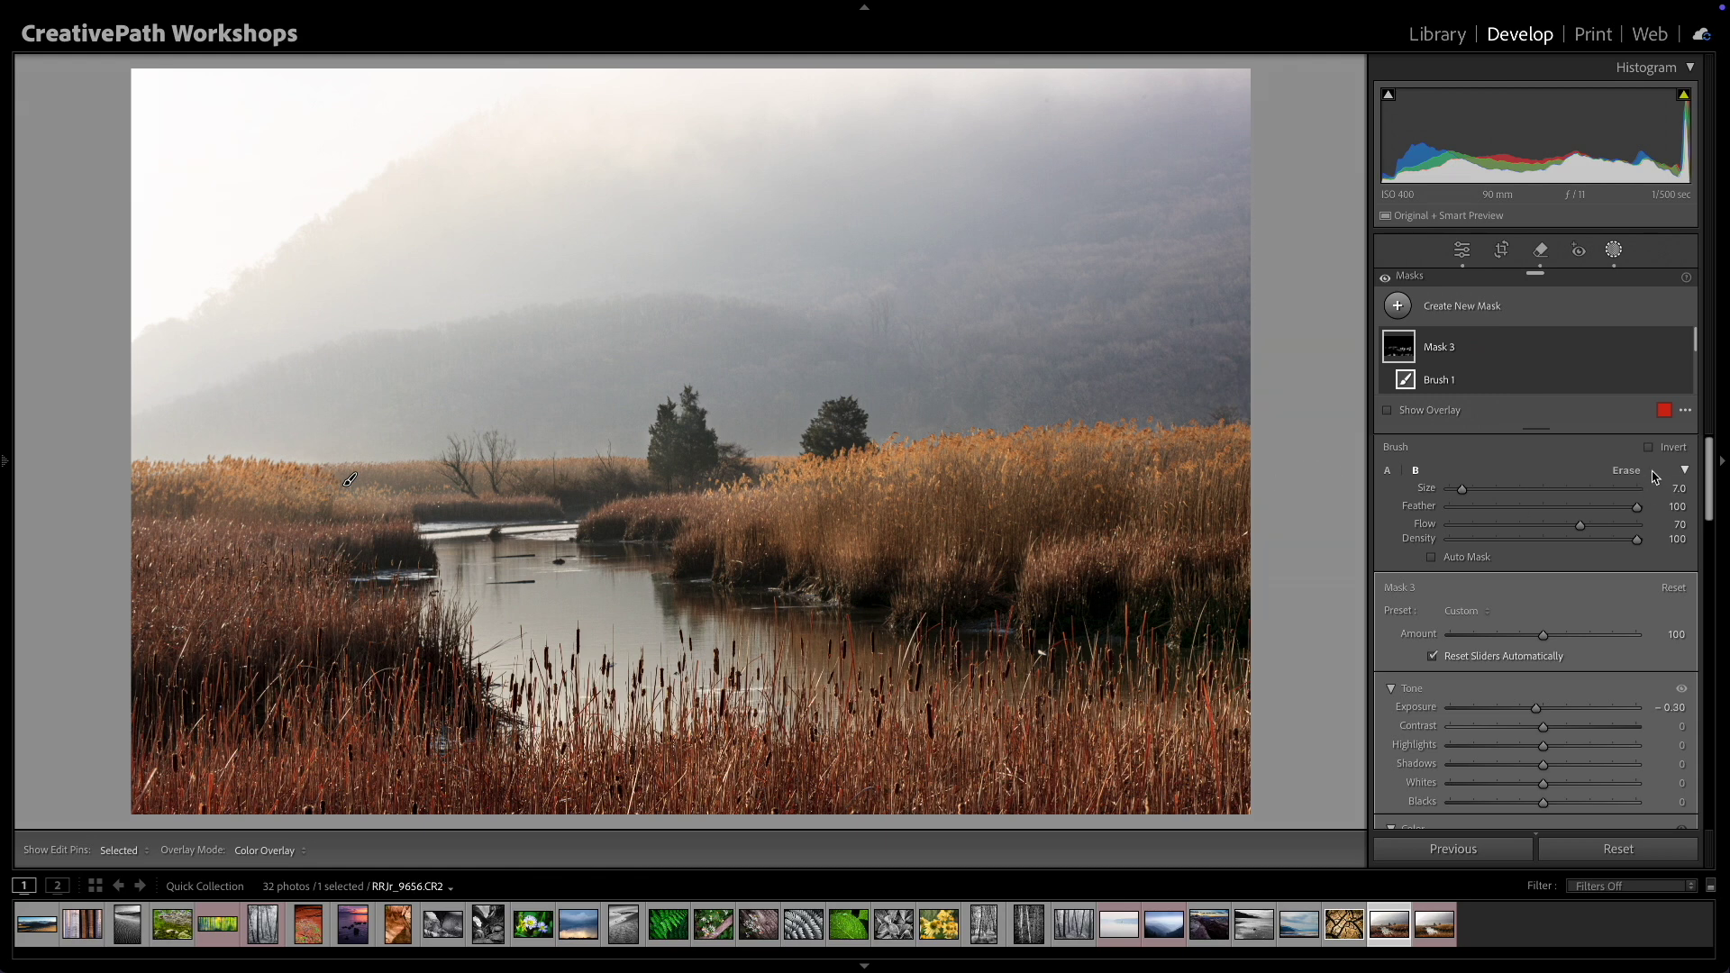
key(k)
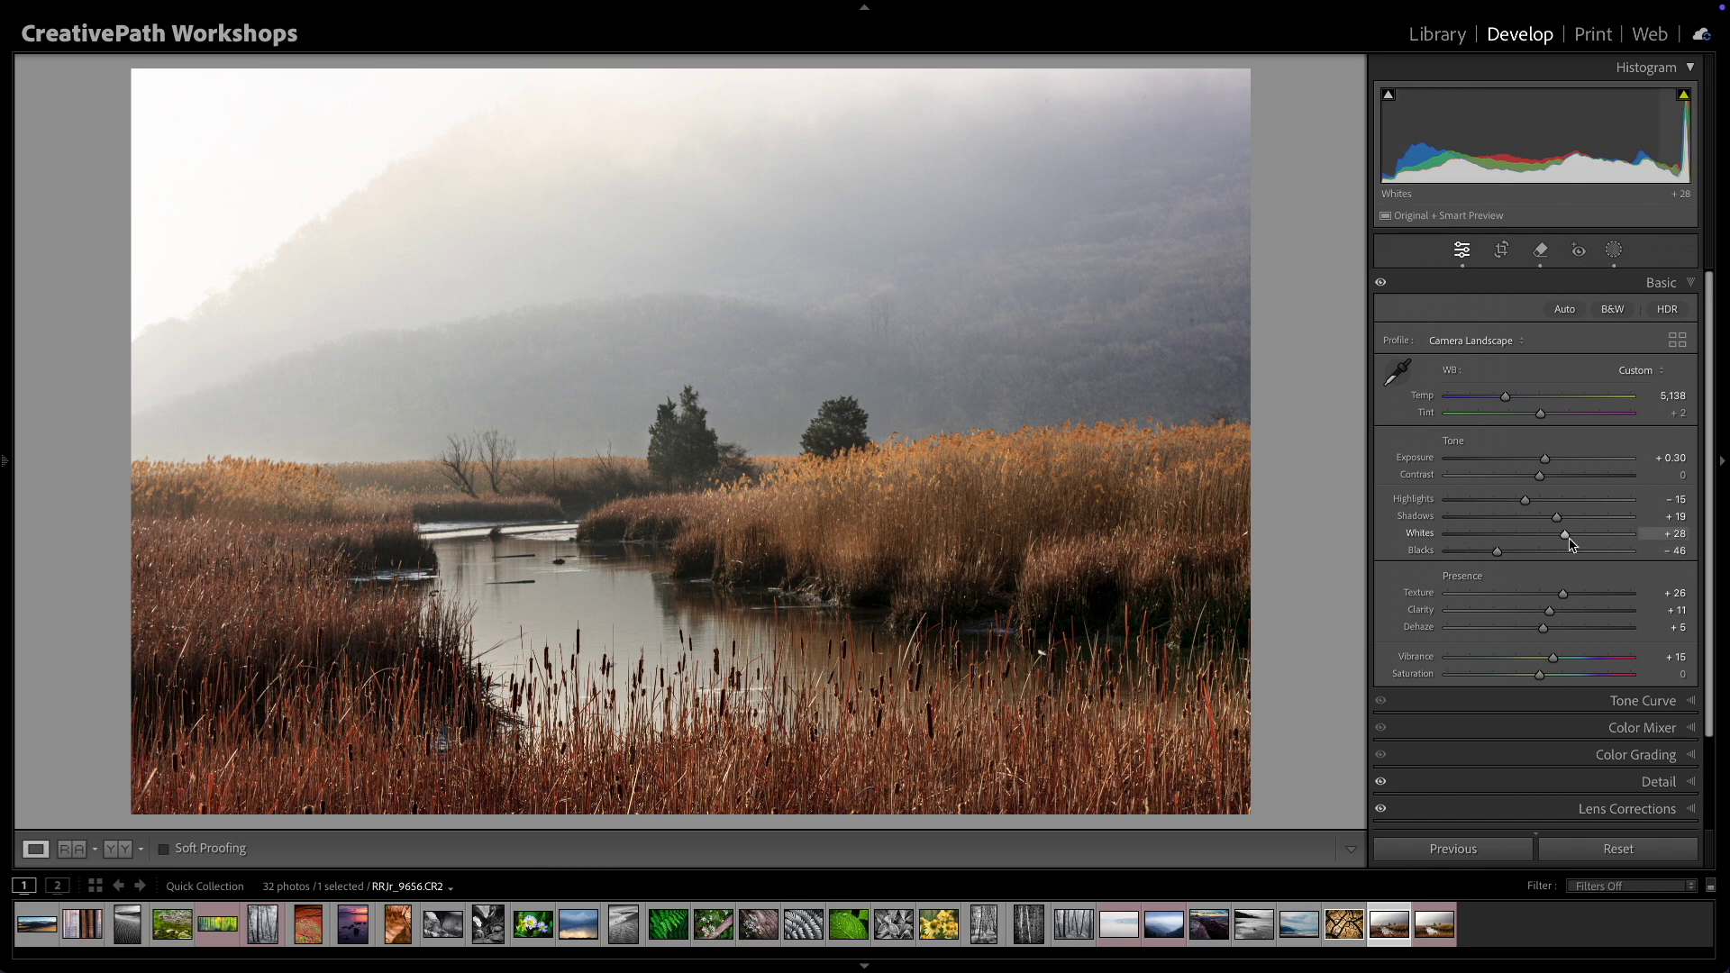
Step: Set Whites to +29 using the clipping preview, and check the Blacks clipping
key(alt)
drag(1564, 536, 1565, 538)
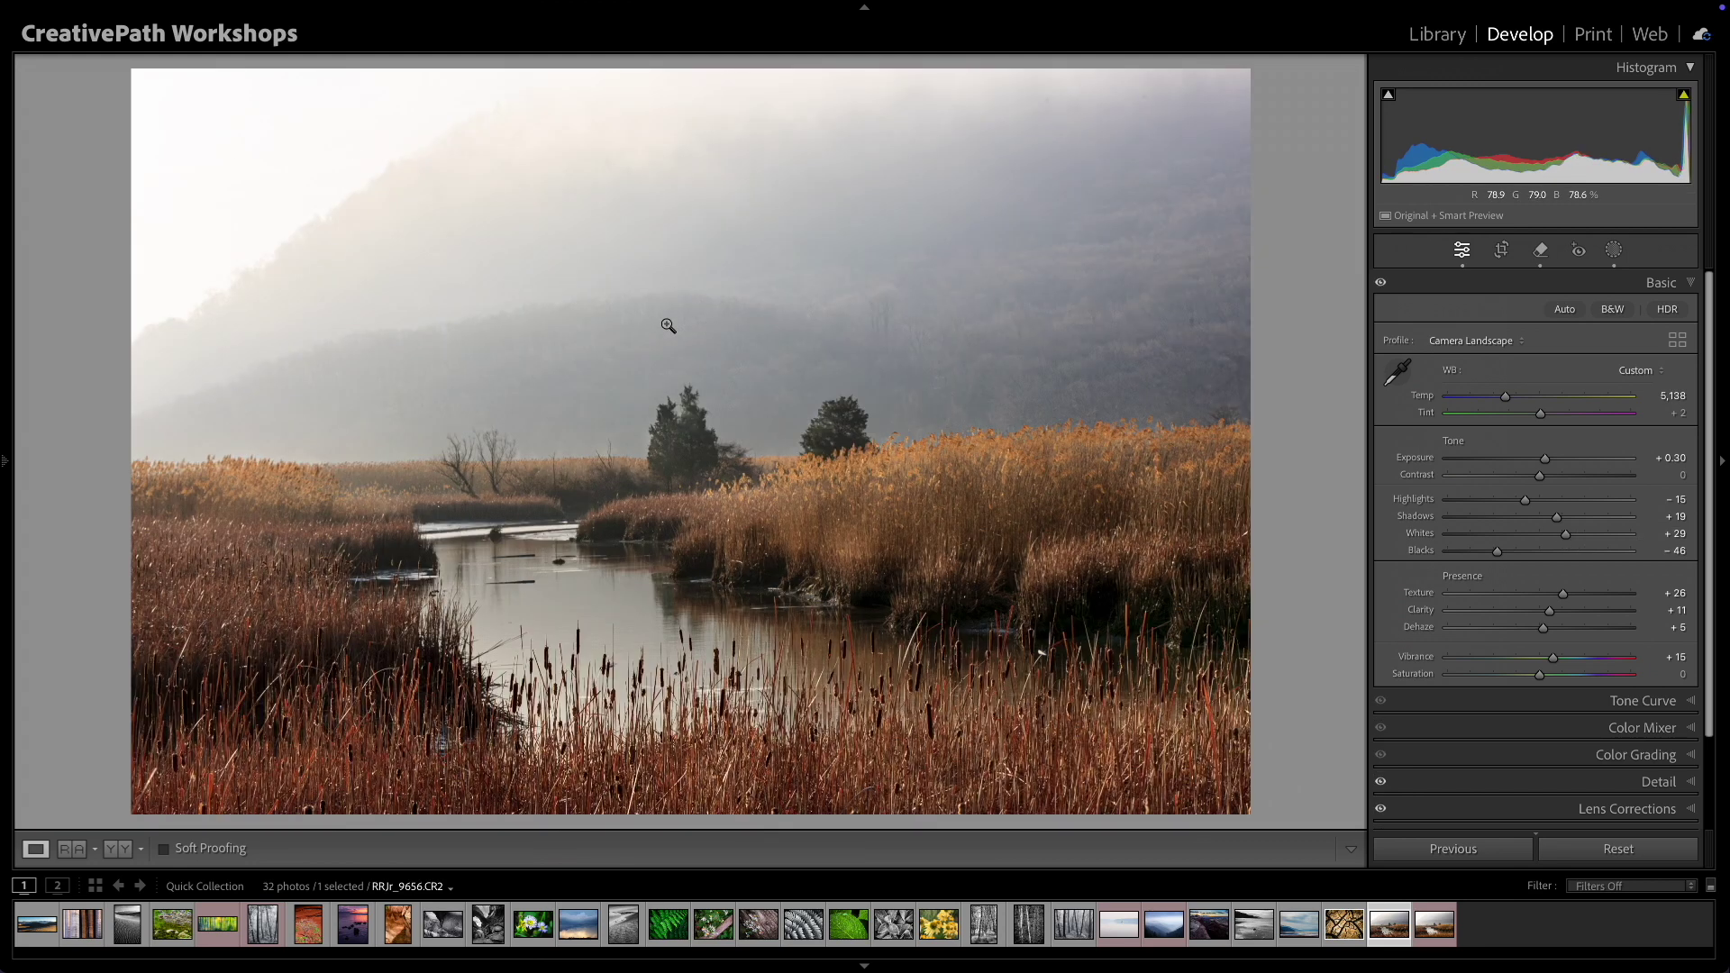
alt+click(1496, 551)
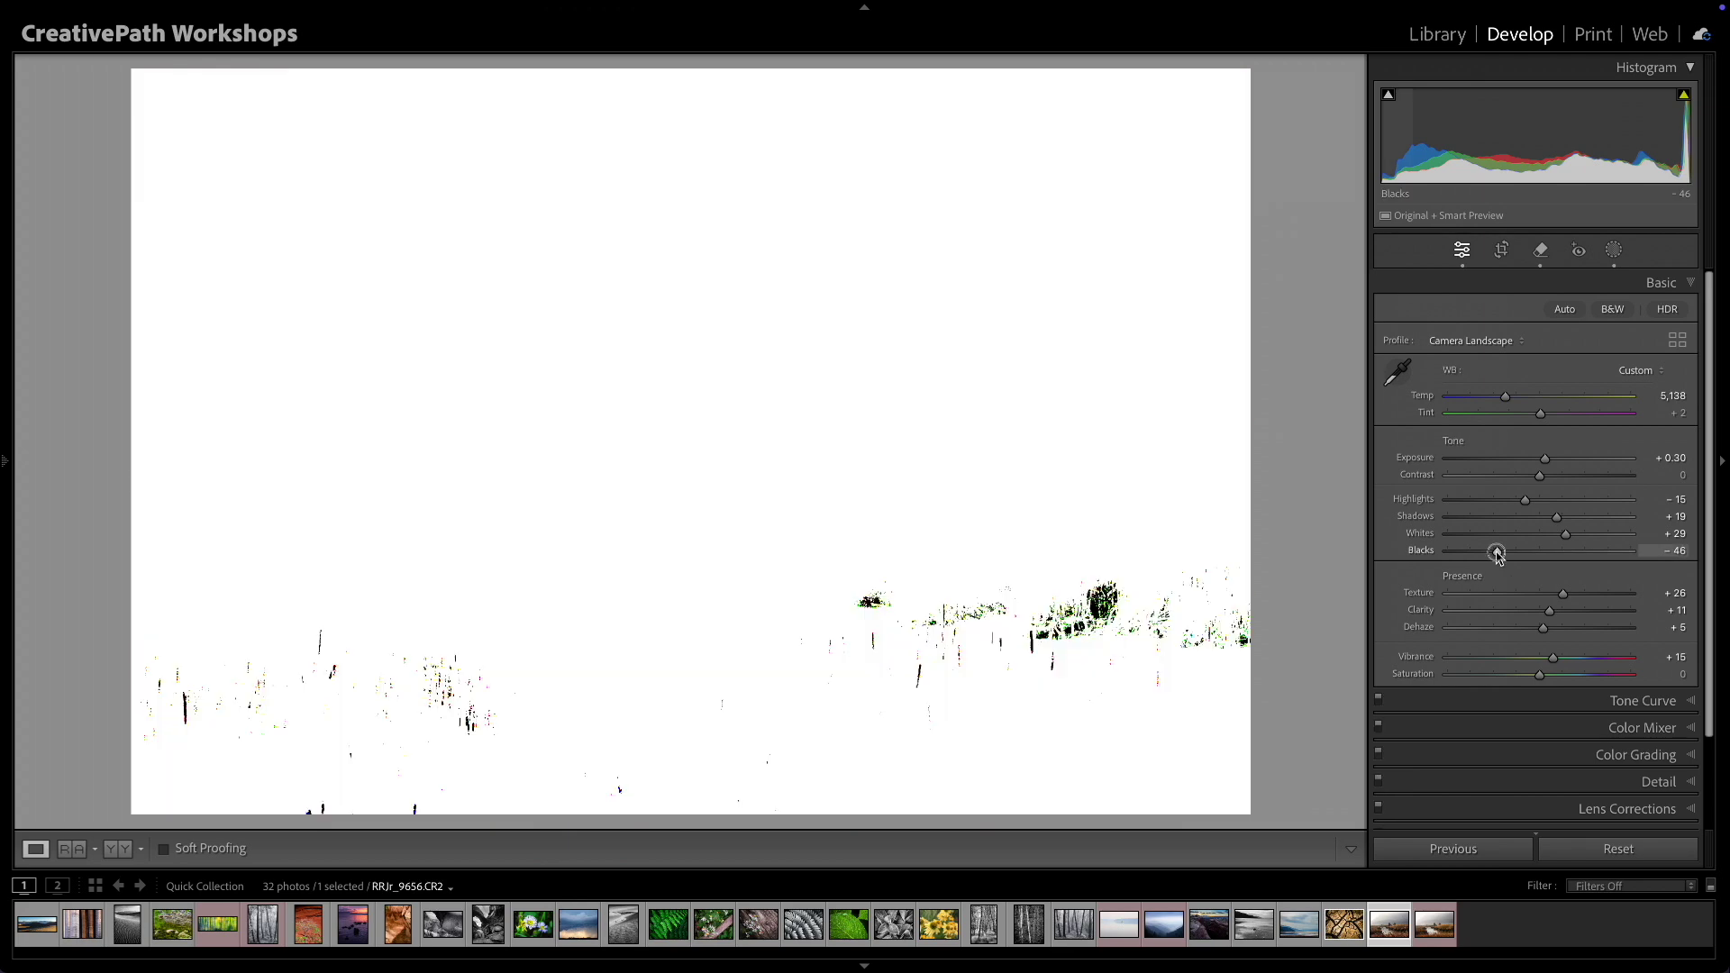
Step: Set Blacks to -44 using the clipping preview, and set Contrast to +8
drag(1496, 551, 1499, 552)
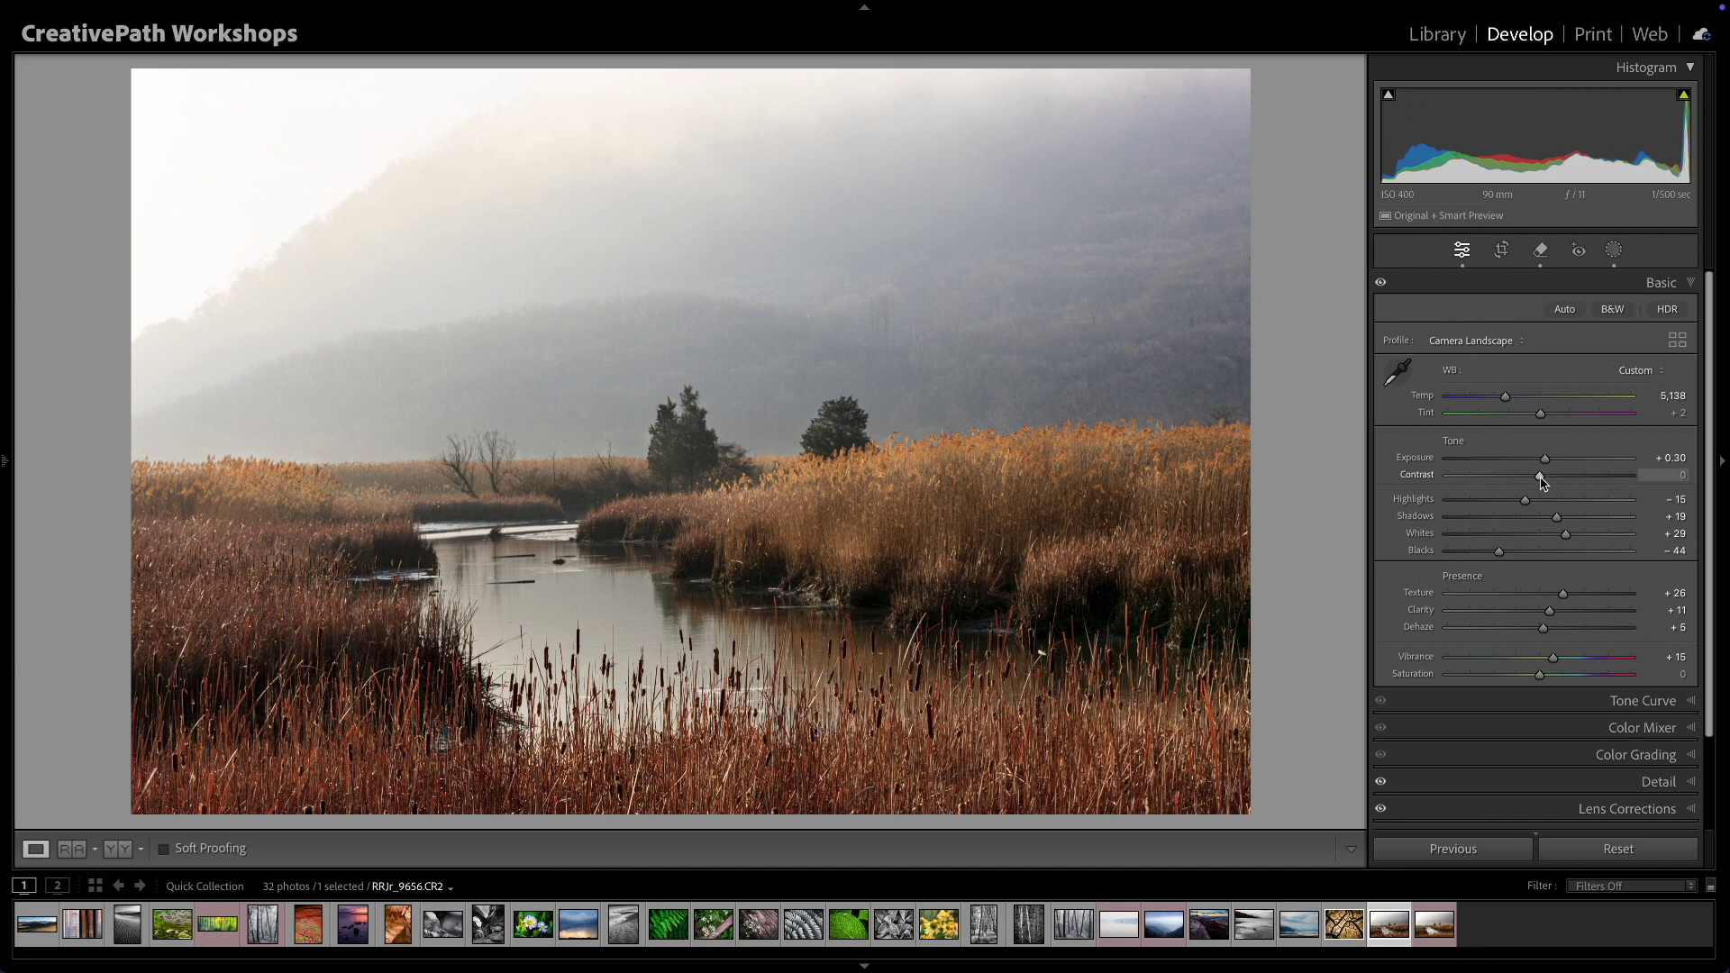
drag(1540, 481, 1548, 483)
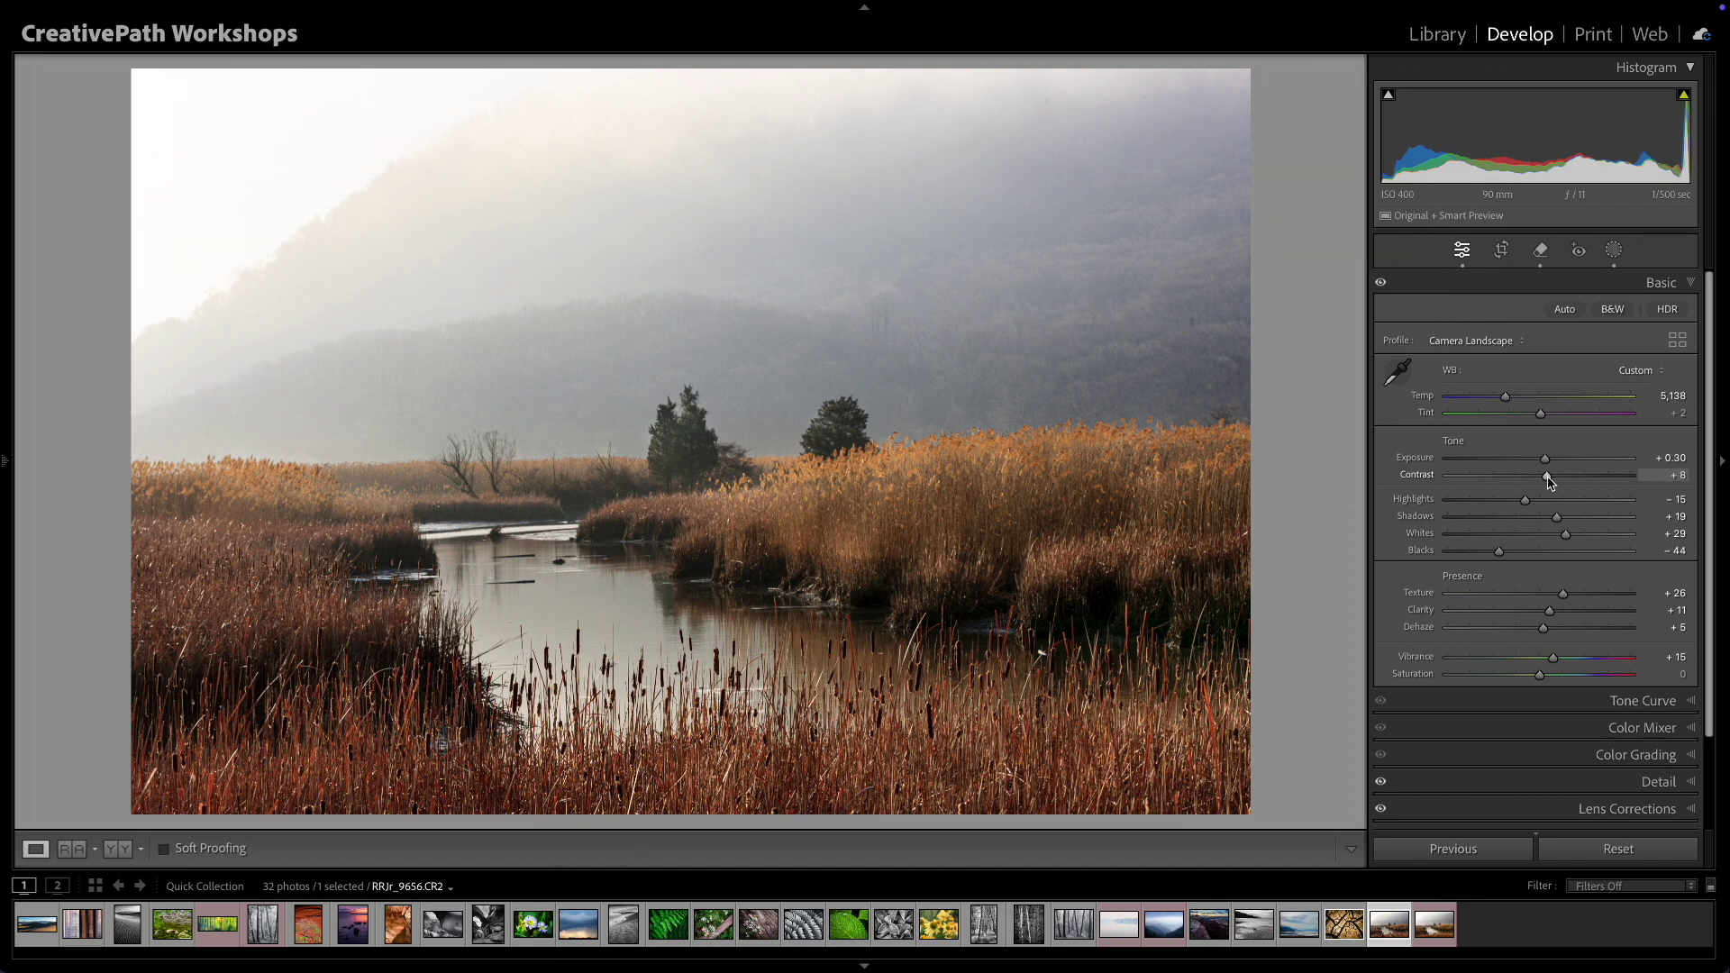
Step: Examine the photo's Tone Curve as an alternative contrast control, and return to the Basic adjustments
scroll(1549, 482, down, 1)
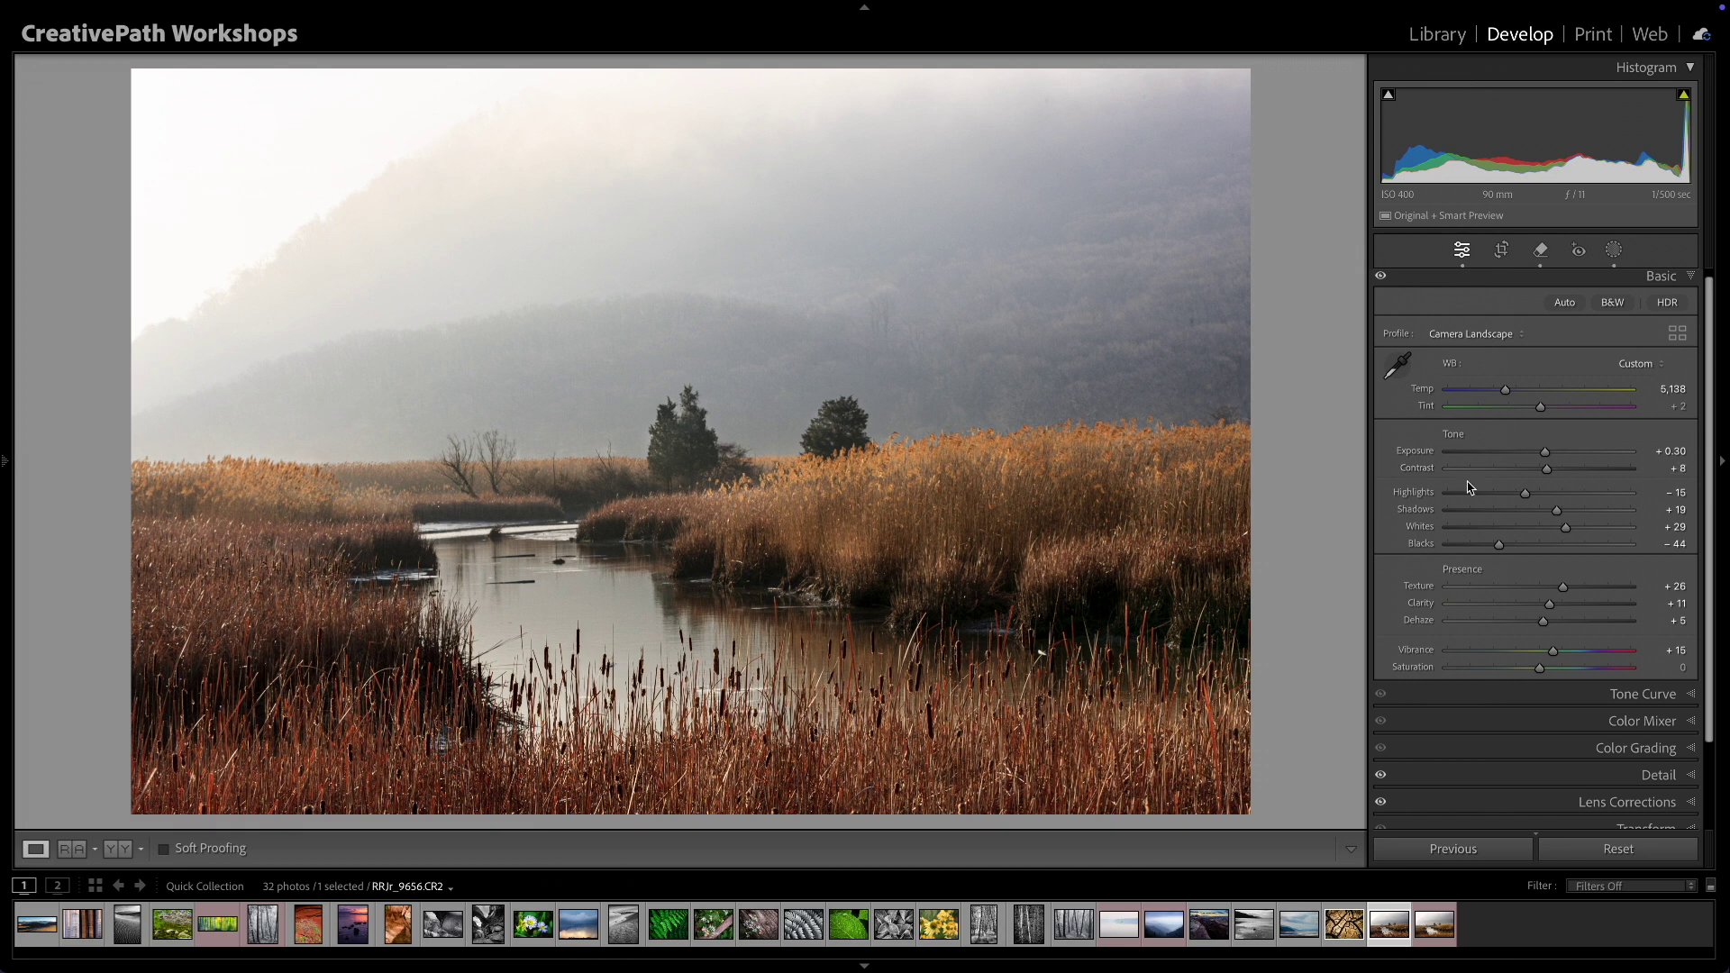
click(1677, 694)
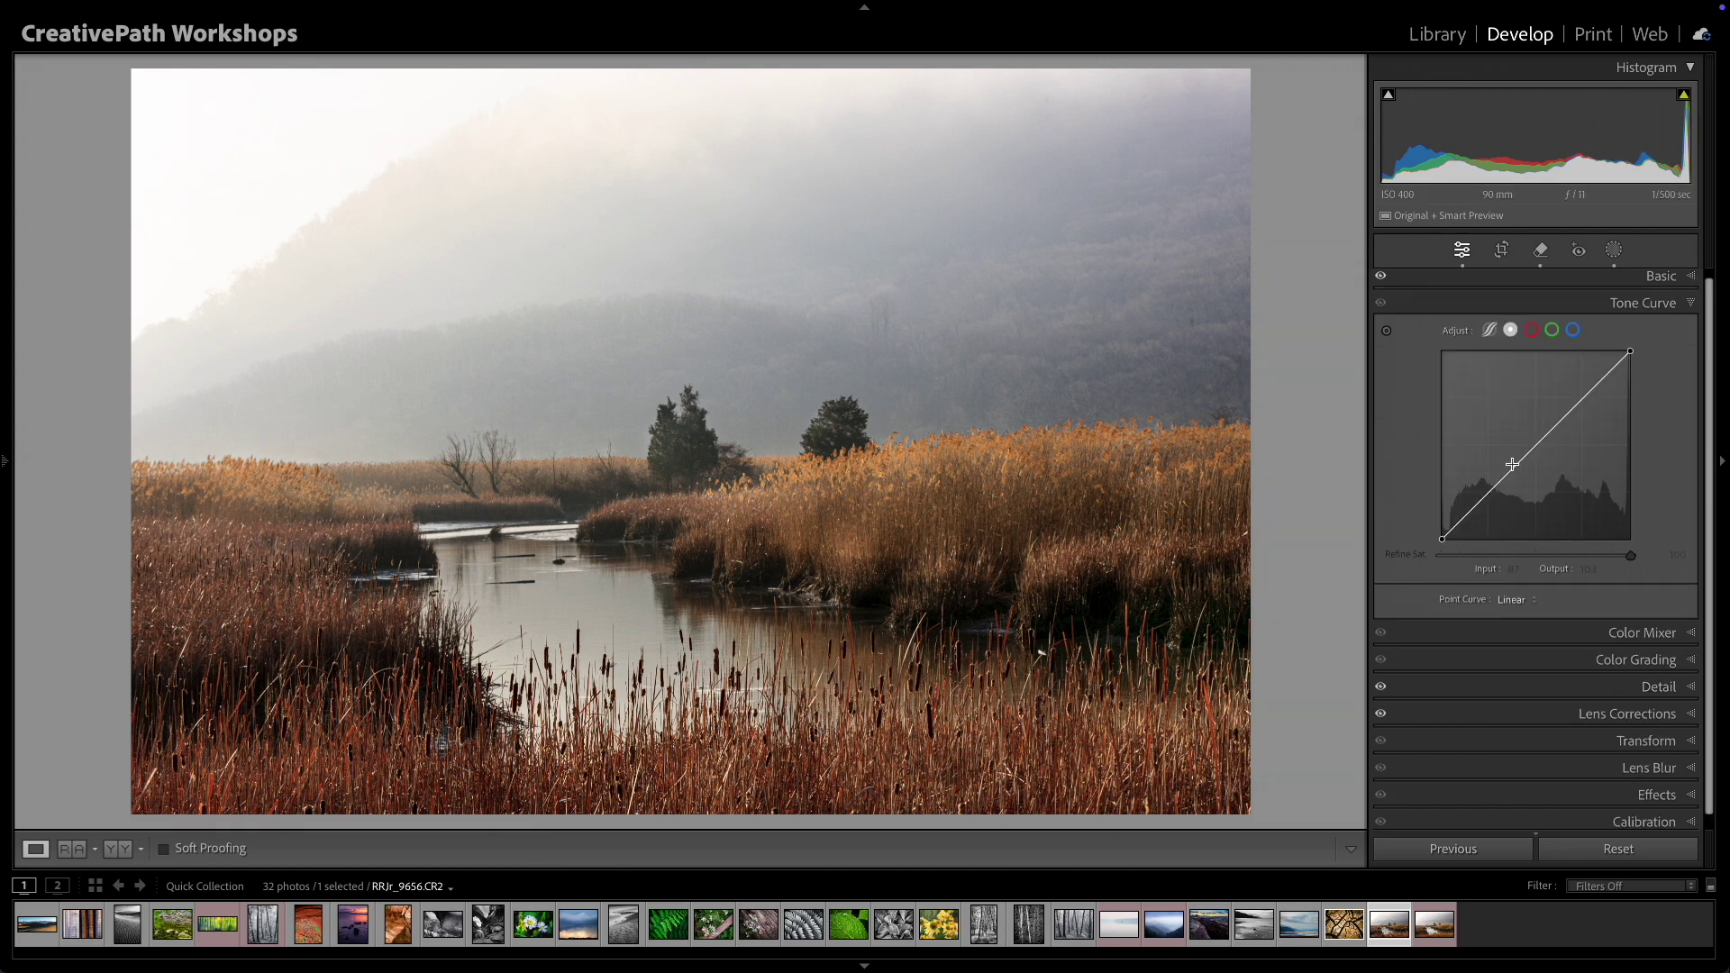
click(1678, 310)
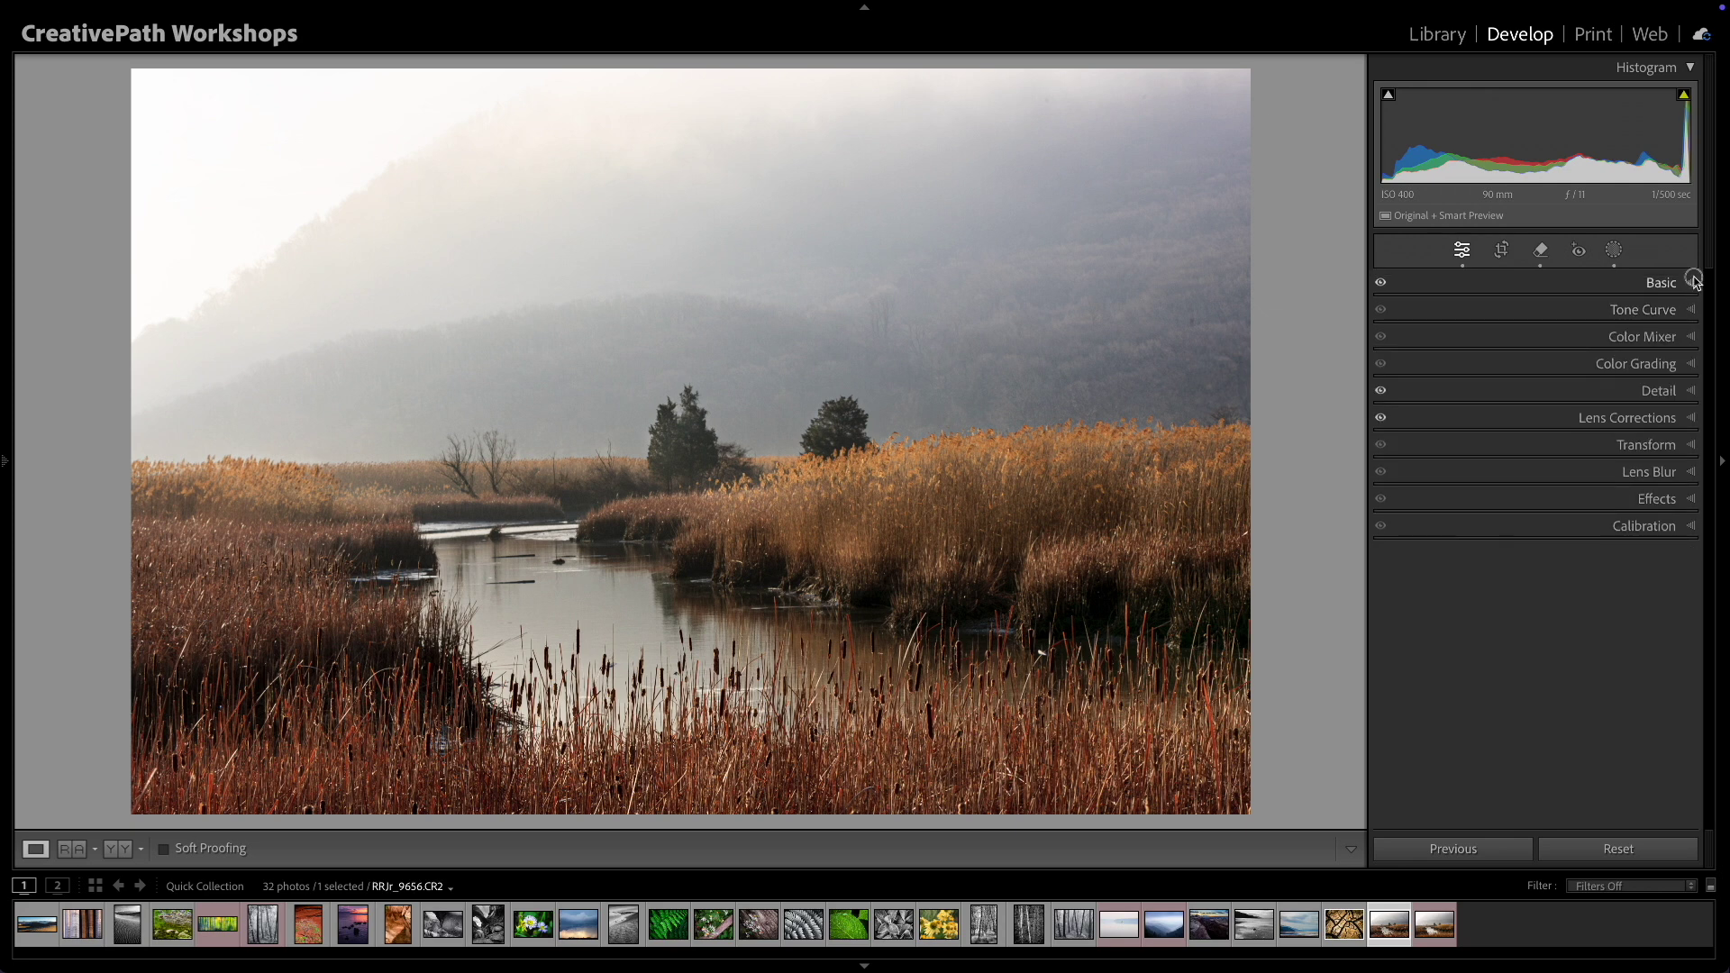
click(1686, 283)
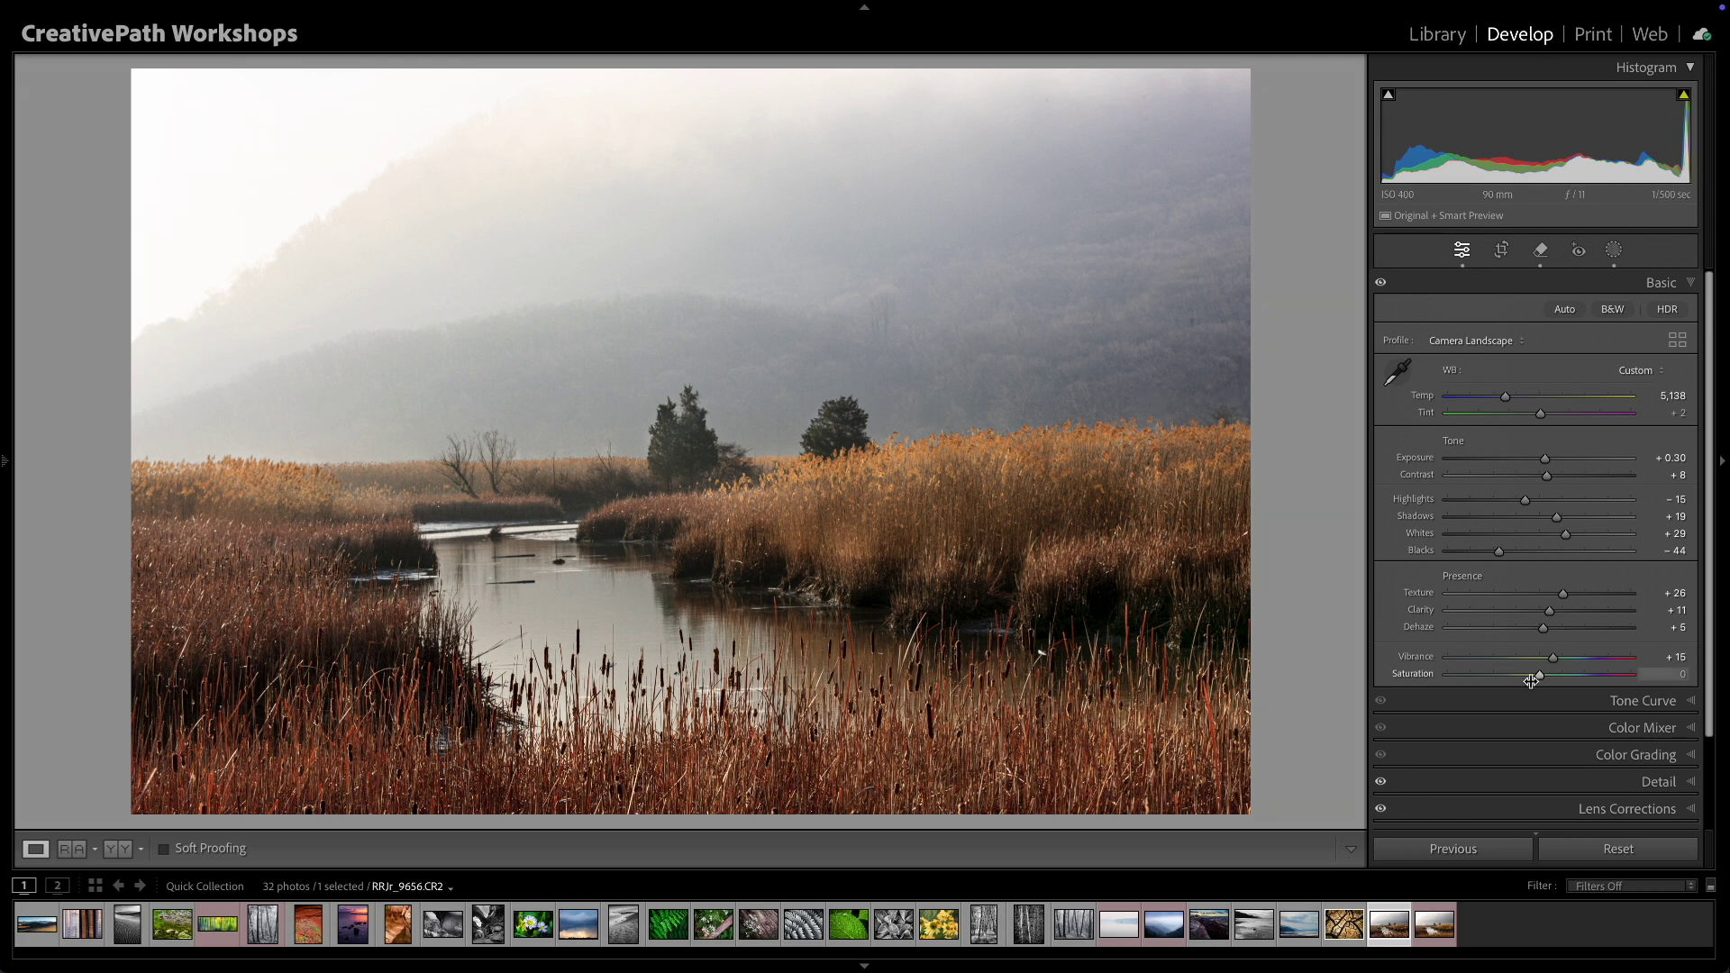
click(1642, 701)
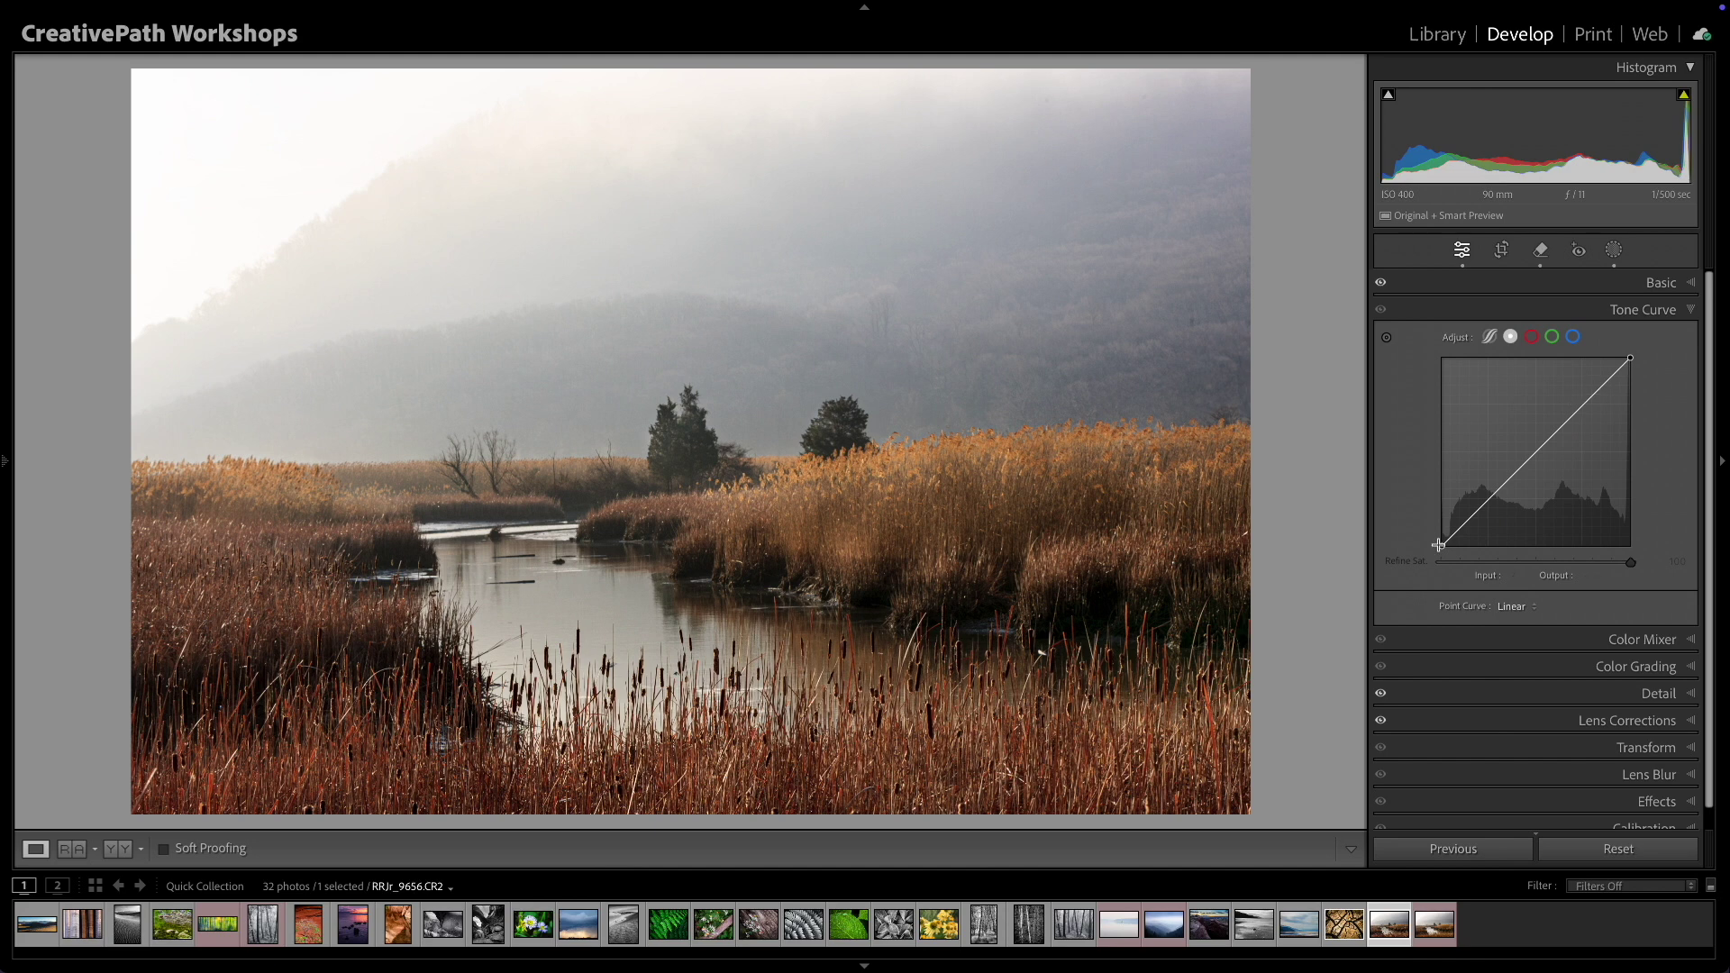
click(1685, 310)
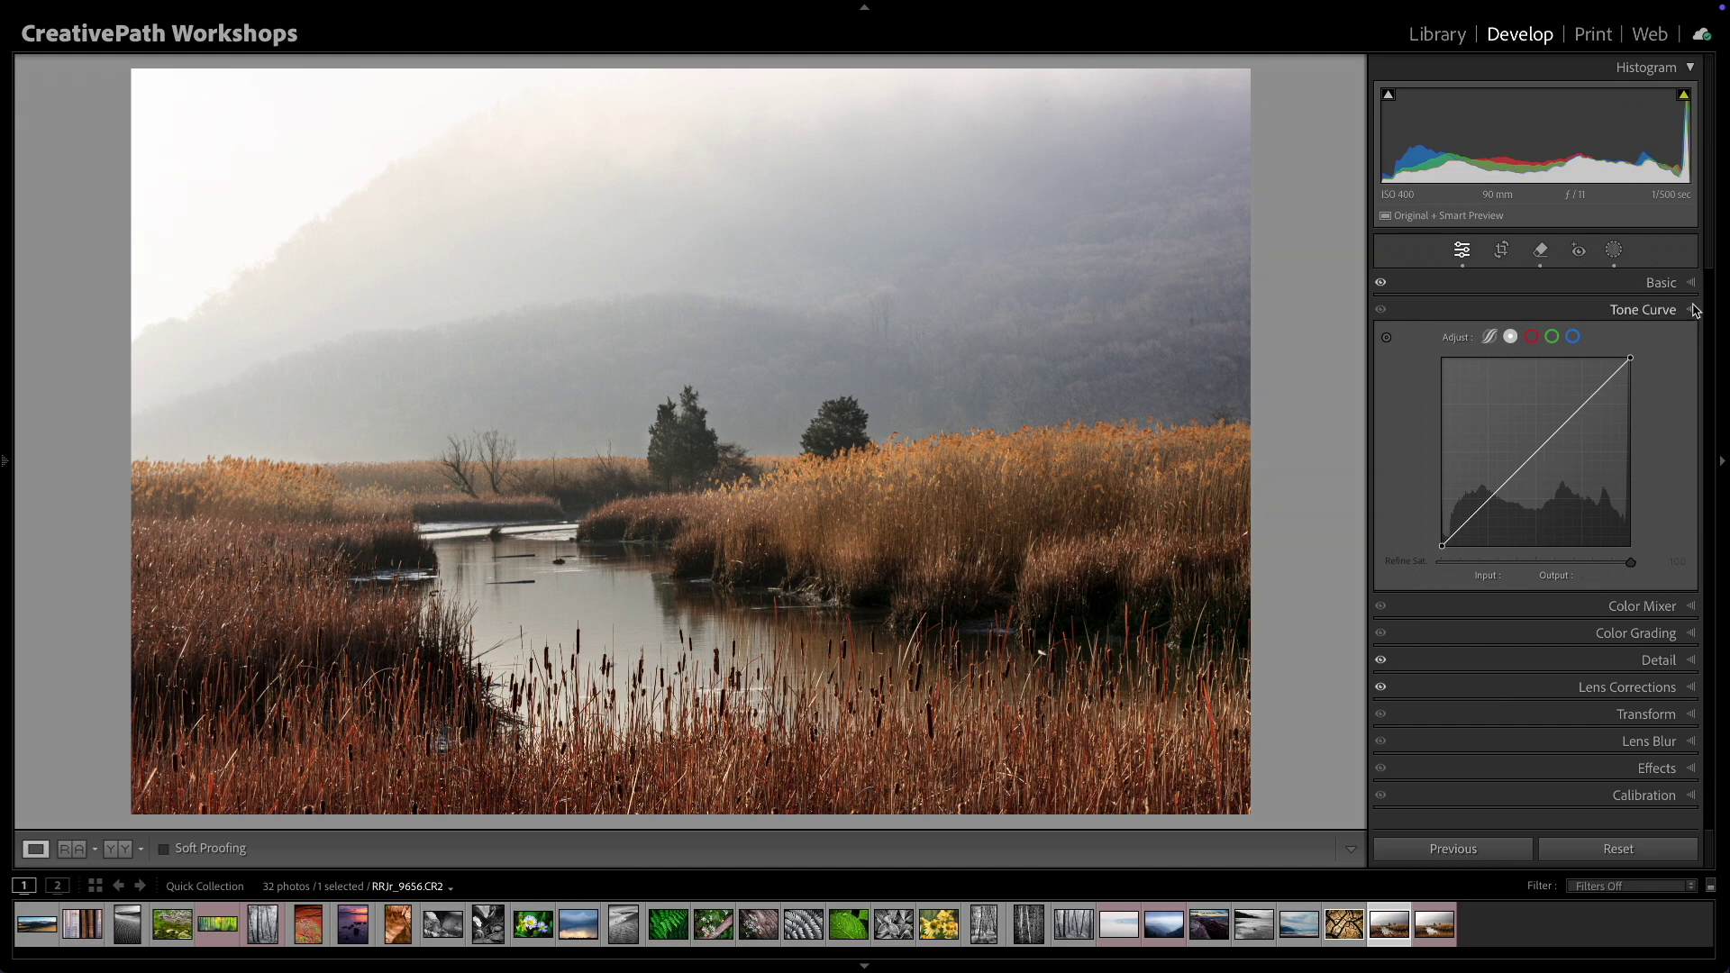
click(1676, 282)
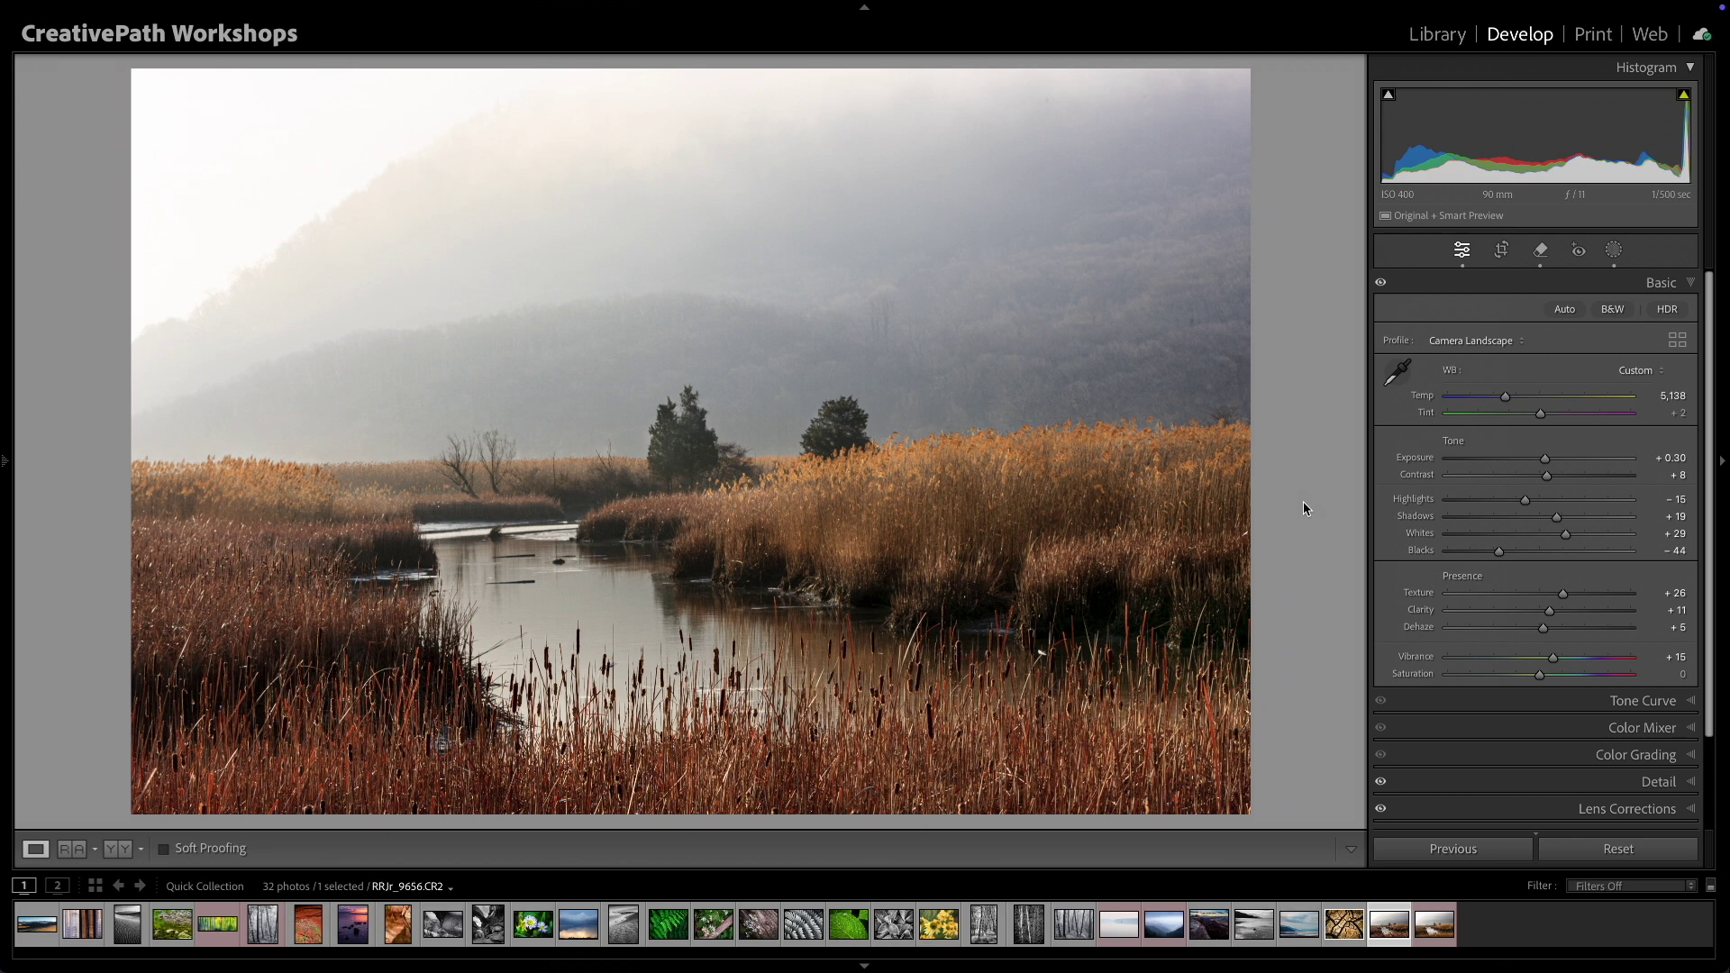
Step: Compare the edited photo with its original state, ending in a side-by-side Before & After view with all surrounding panels hidden
key(backslash)
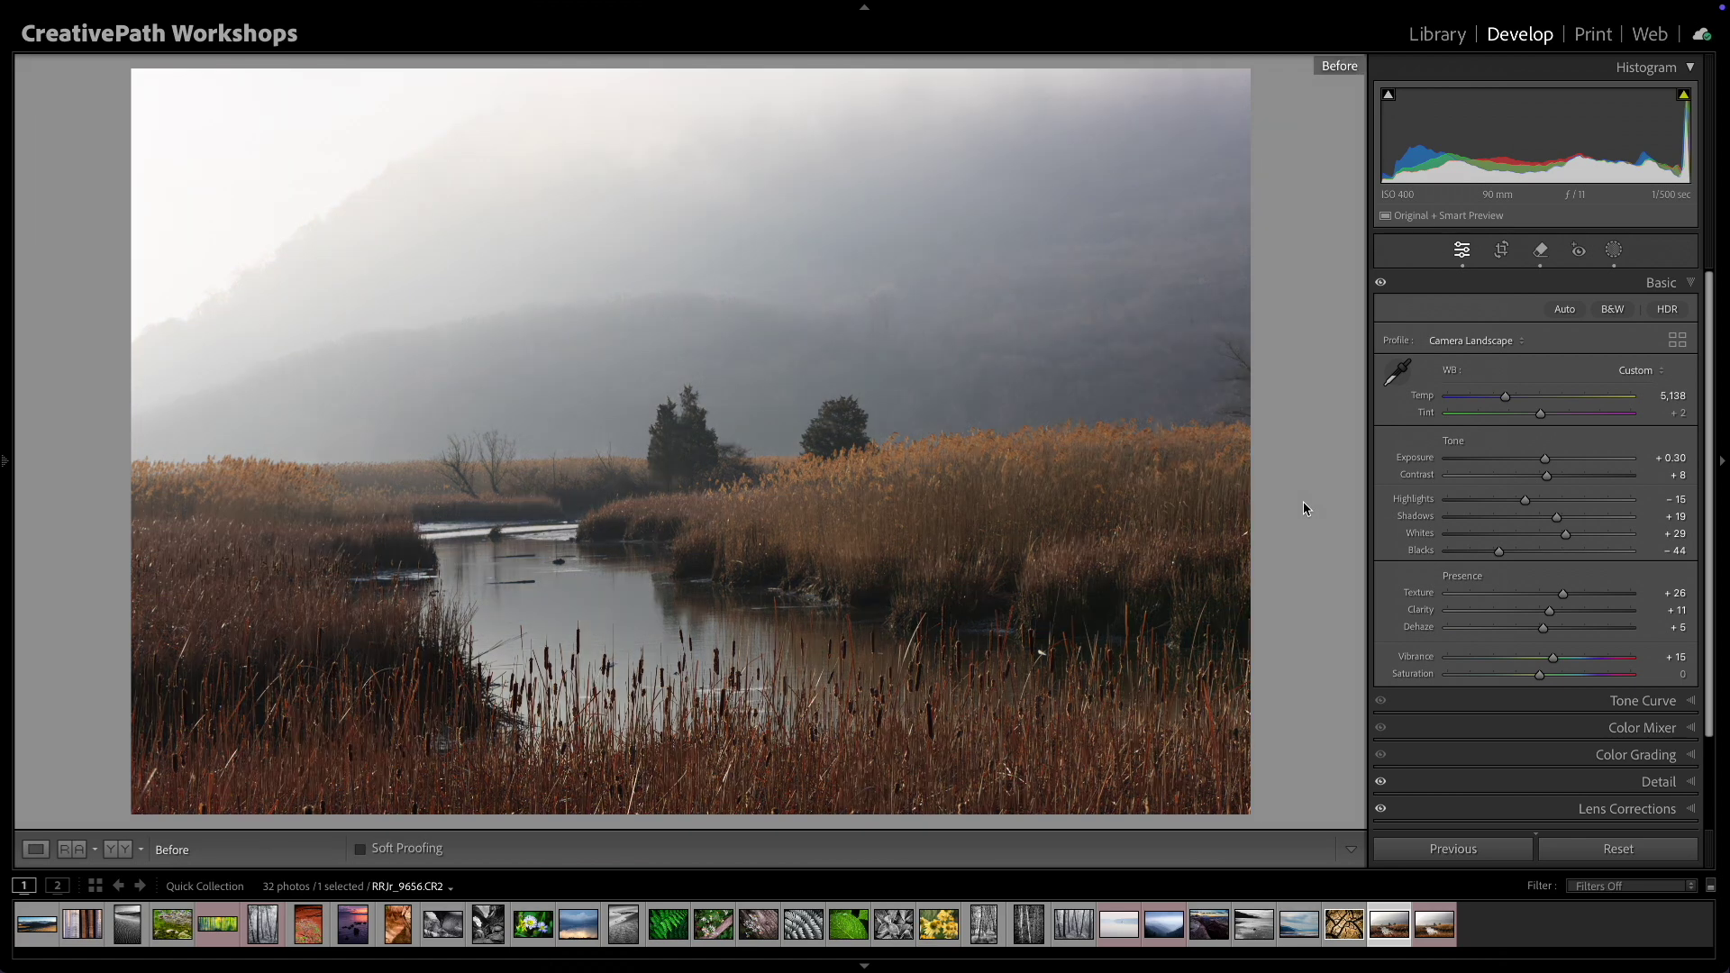
key(backslash)
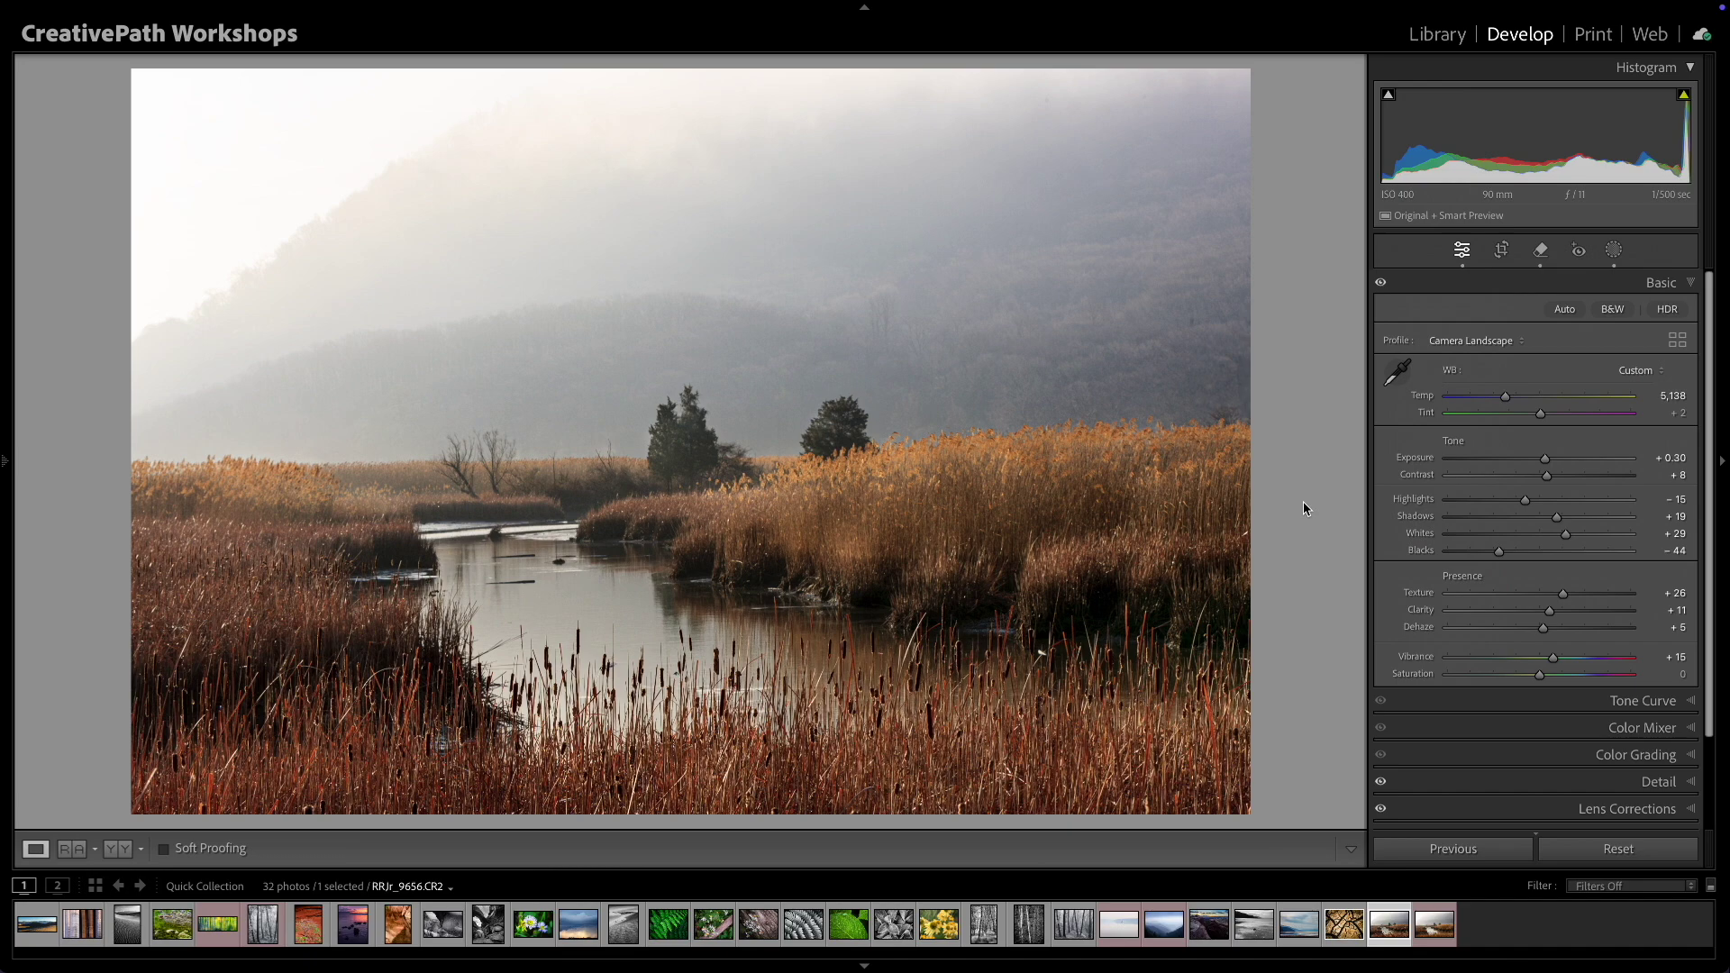
key(y)
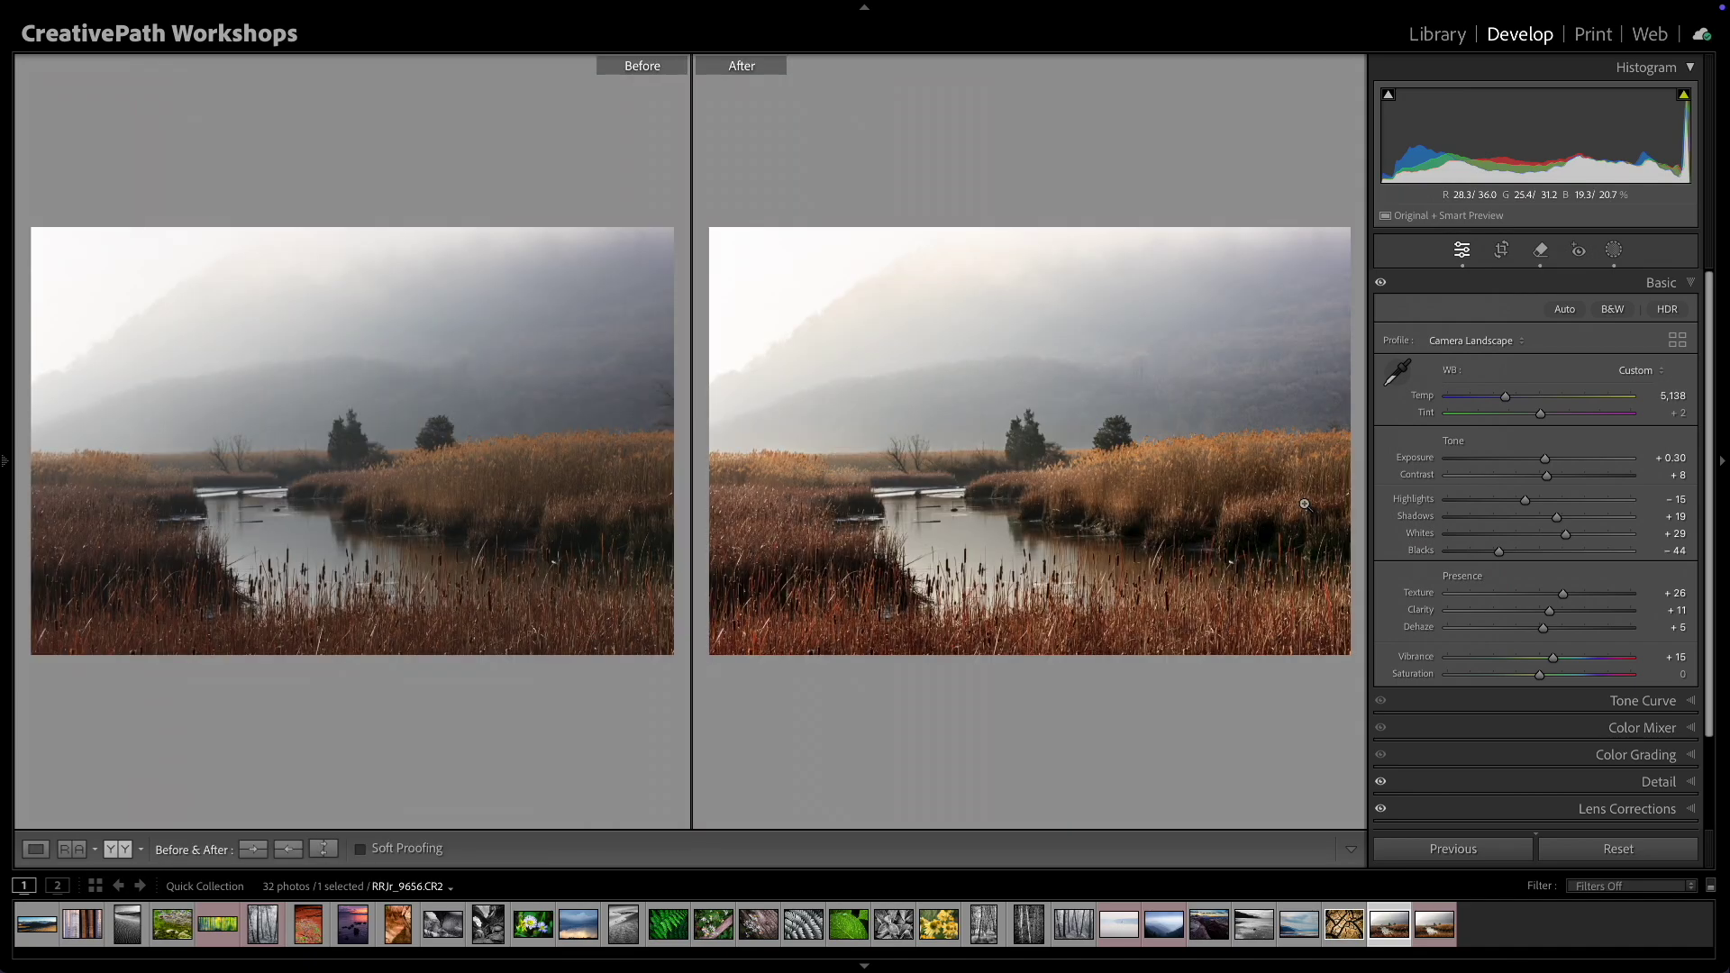
key(shift+Tab)
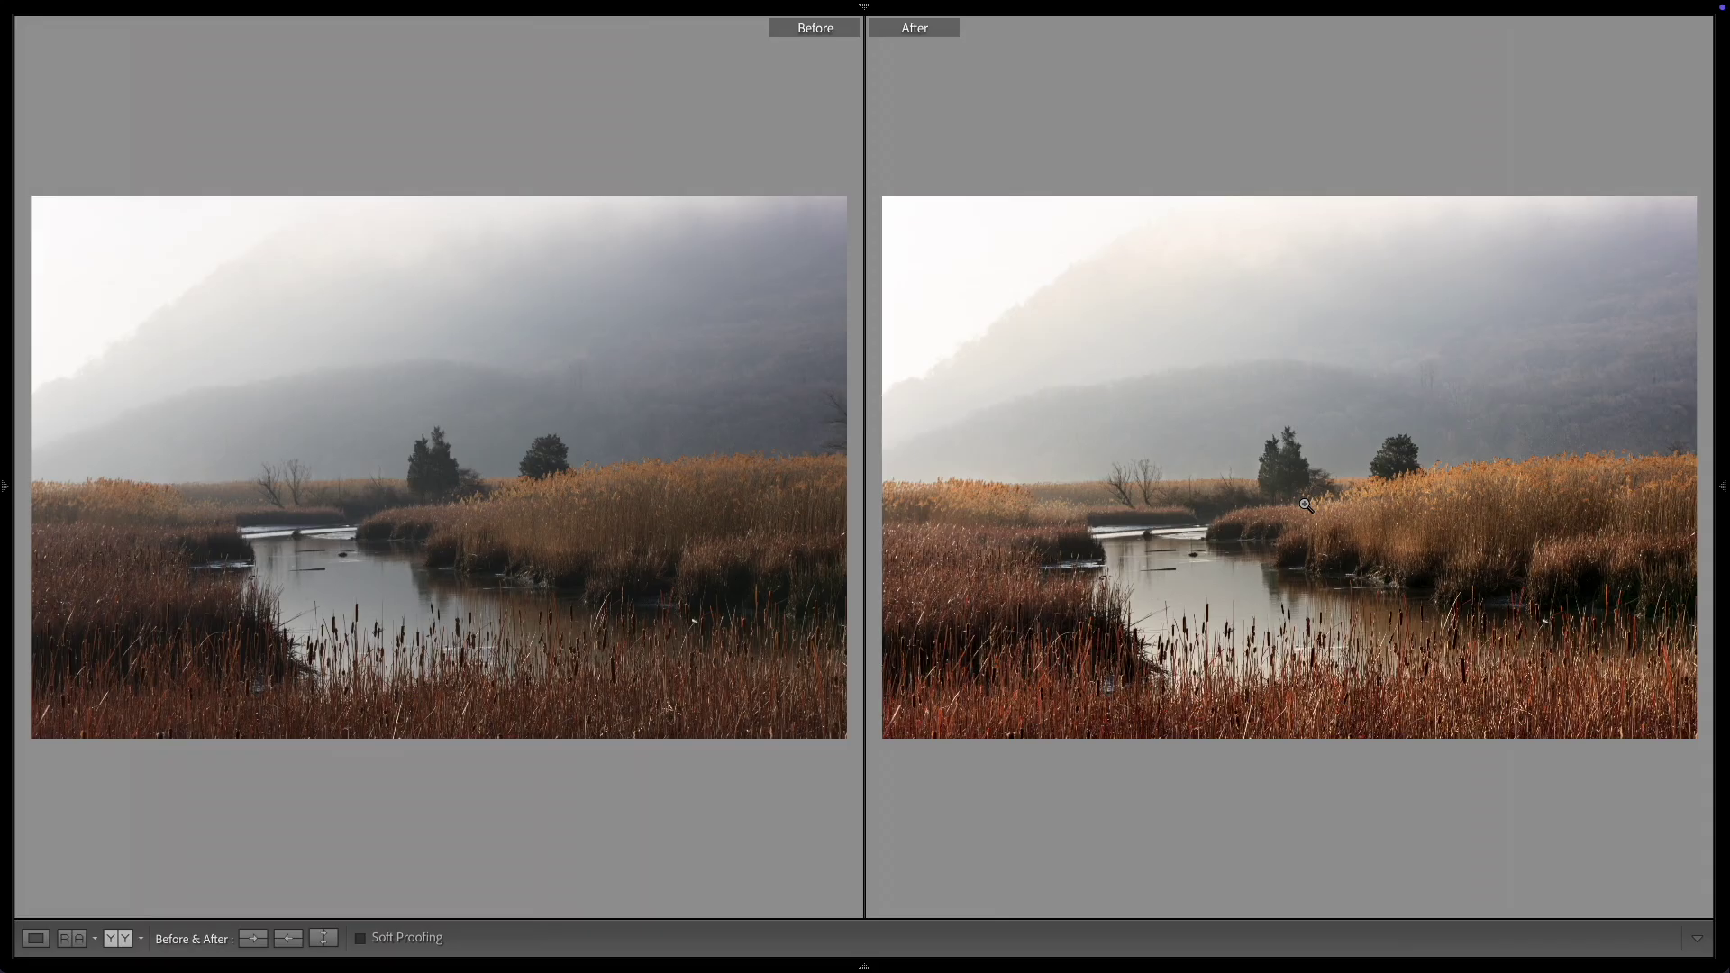